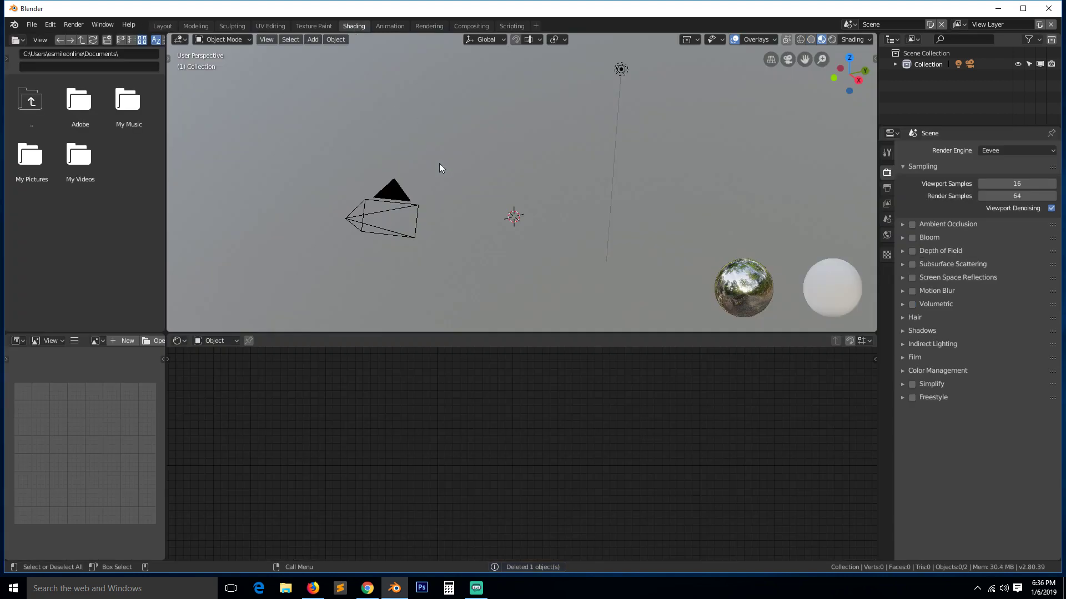
{"action": "key", "text": "shift+a"}
{"action": "key", "text": "Escape"}
{"action": "key", "text": "shift+a"}
{"action": "mouse_move", "coordinate": [458, 154]}
{"action": "key", "text": "Escape"}
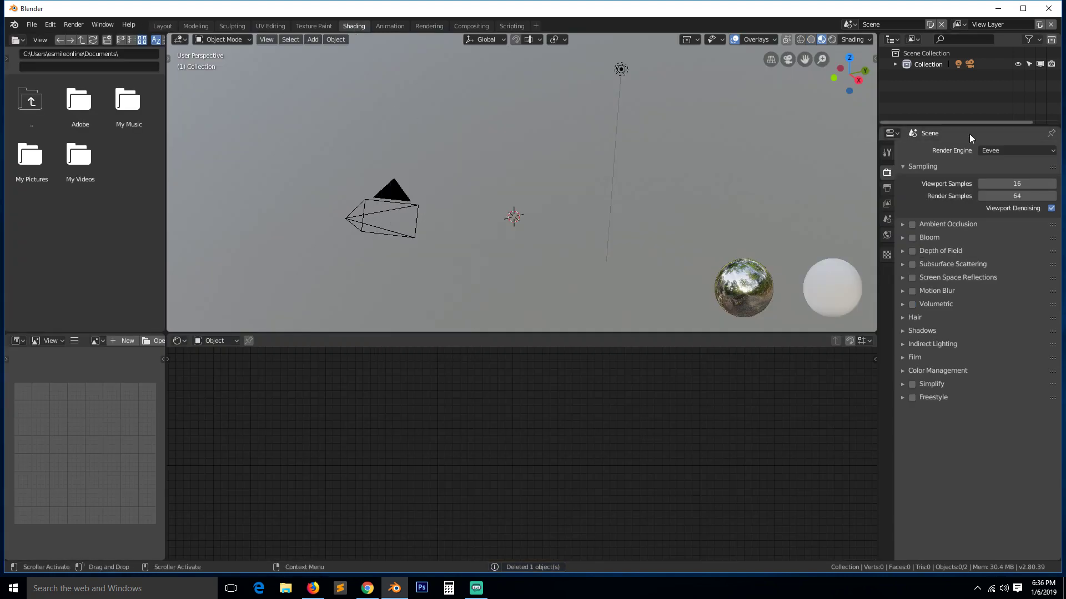
Add a plane mesh at the scene centre and scale it up to serve as a large floor
{"action": "key", "text": "shift+a"}
{"action": "left_click", "coordinate": [512, 154]}
{"action": "key", "text": "s"}
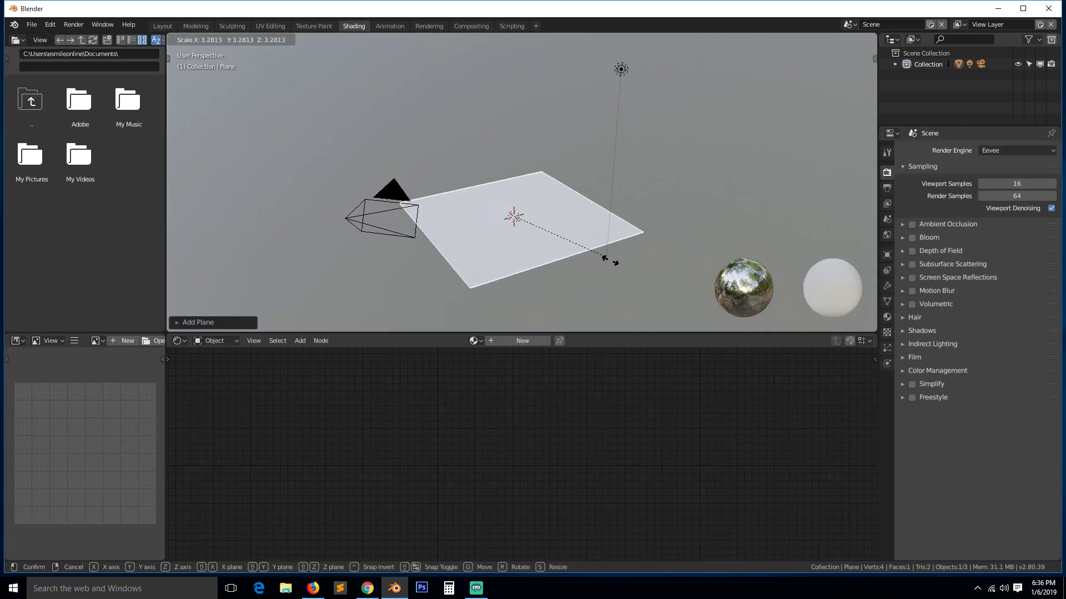
{"action": "left_click", "coordinate": [702, 305]}
Create a new material for the plane with its roughness at 0 and metallic set to 1
{"action": "left_click", "coordinate": [515, 341]}
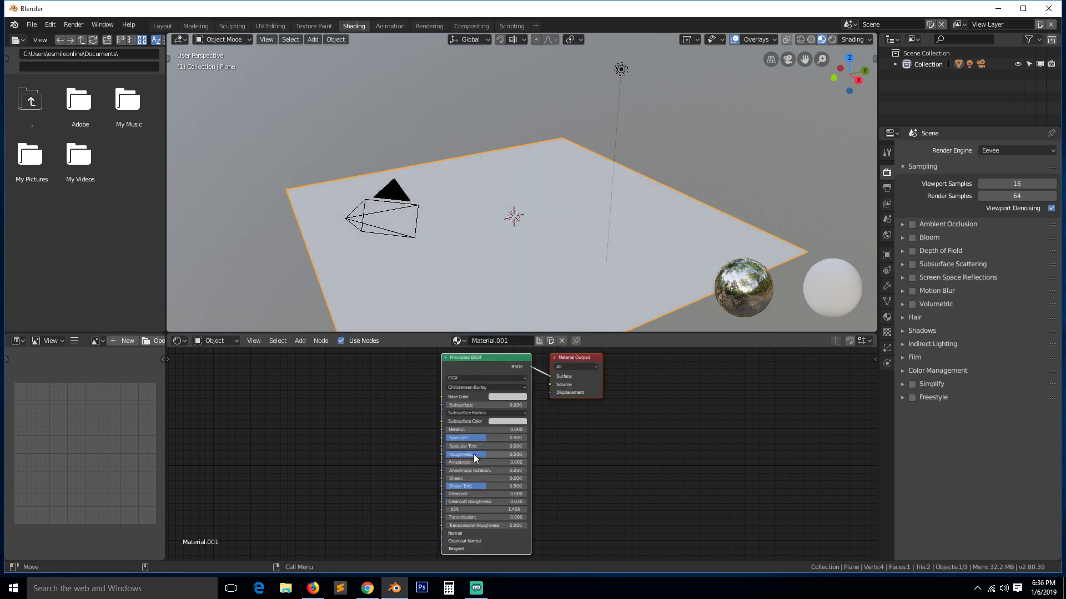
{"action": "left_click_drag", "start_coordinate": [474, 454], "coordinate": [449, 454]}
{"action": "middle_click_drag", "start_coordinate": [461, 234], "coordinate": [497, 288]}
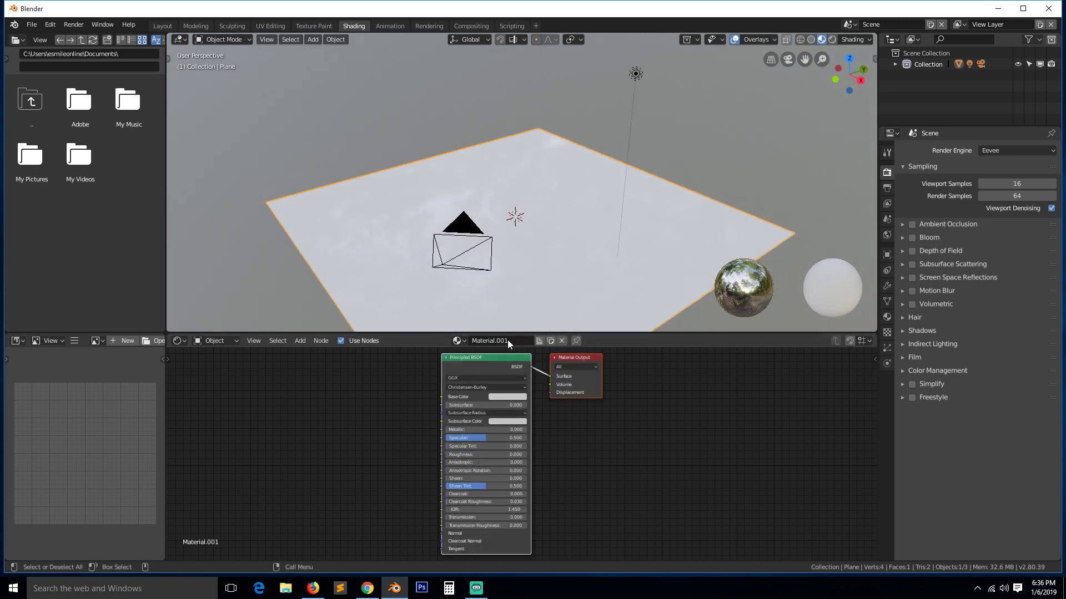
{"action": "left_click", "coordinate": [466, 431]}
{"action": "type", "text": "1"}
{"action": "key", "text": "Return"}
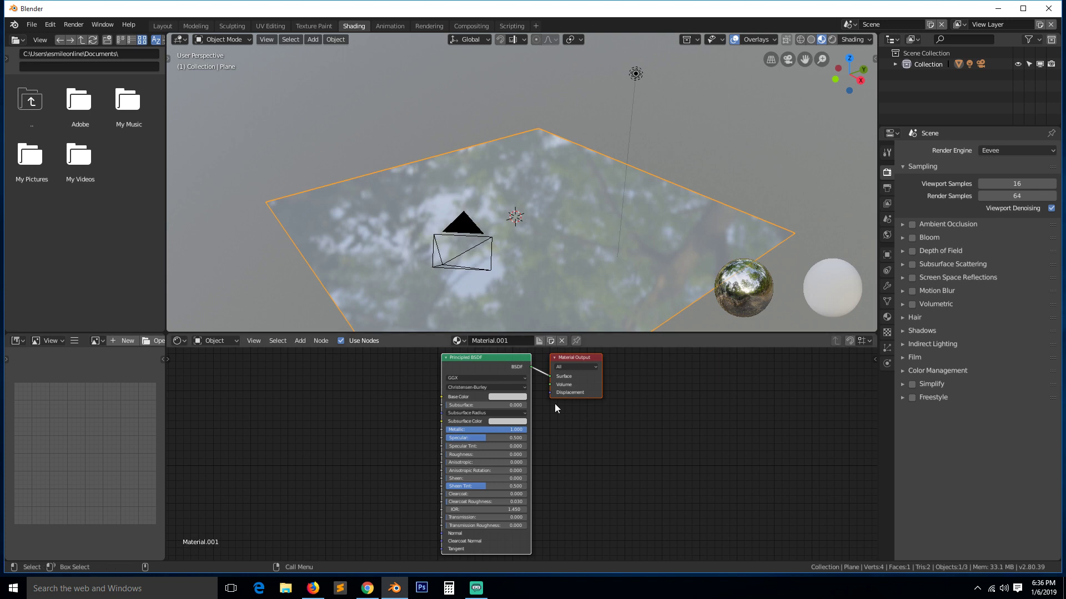
Add a monkey mesh and raise it above the mirror-like plane
{"action": "key", "text": "alt+a"}
{"action": "middle_click_drag", "start_coordinate": [569, 158], "coordinate": [547, 189]}
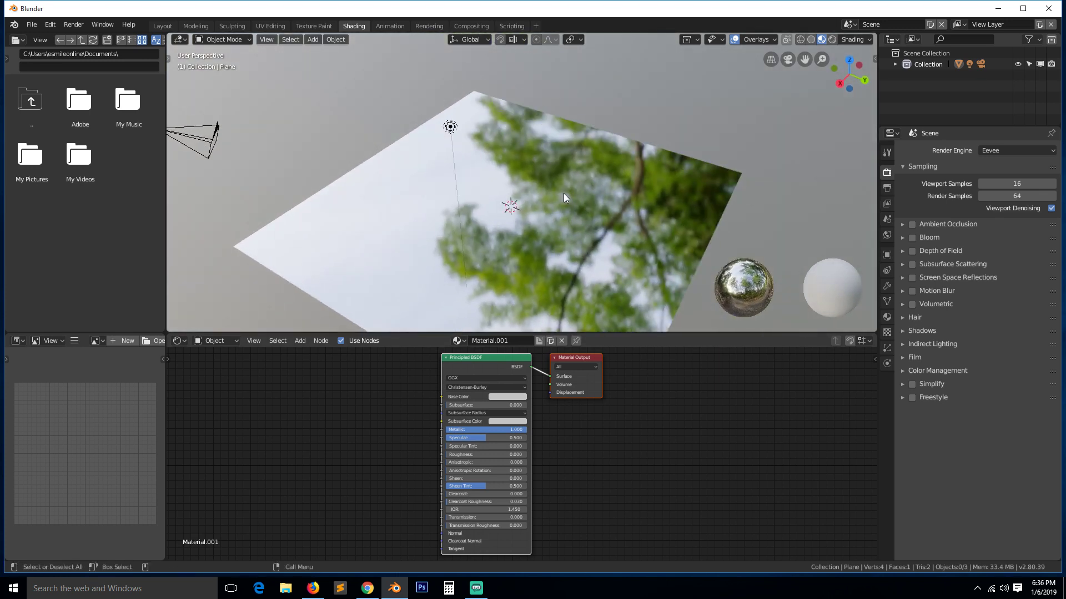
{"action": "middle_click_drag", "start_coordinate": [561, 204], "coordinate": [641, 159]}
{"action": "key", "text": "shift+a"}
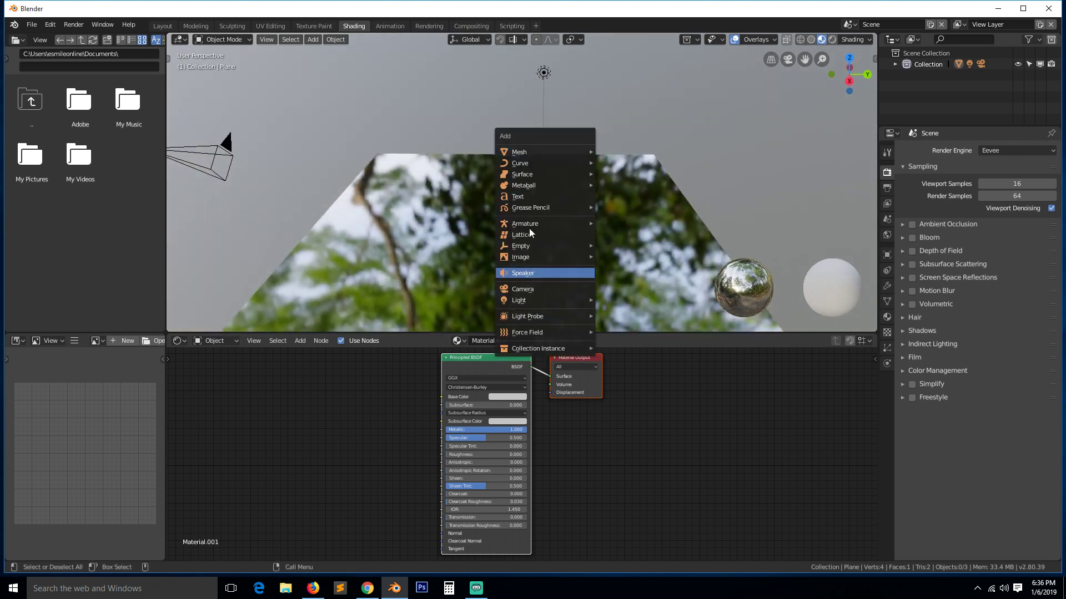
{"action": "mouse_move", "coordinate": [529, 152]}
{"action": "left_click", "coordinate": [620, 256]}
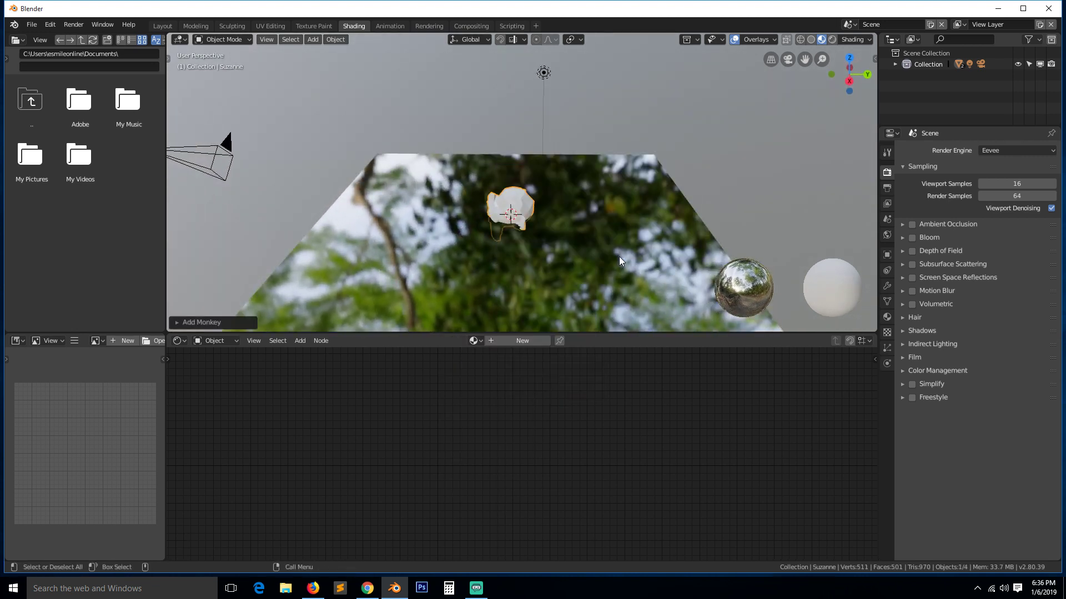
{"action": "key", "text": "g"}
{"action": "left_click", "coordinate": [525, 195]}
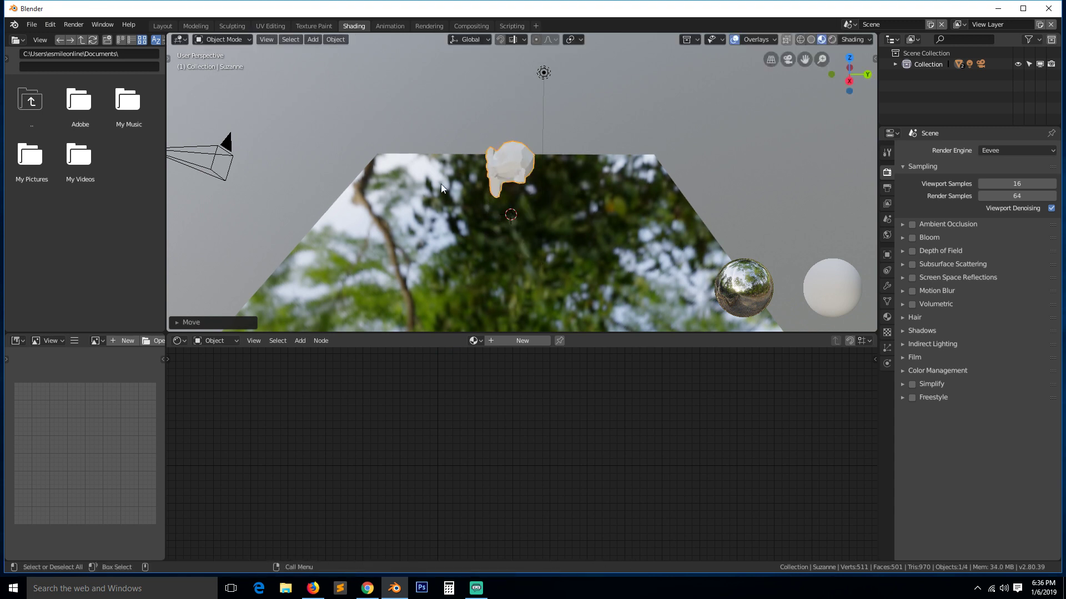
Add a torus mesh and scale it up so it is much wider than the monkey head
{"action": "key", "text": "shift+a"}
{"action": "mouse_move", "coordinate": [435, 183]}
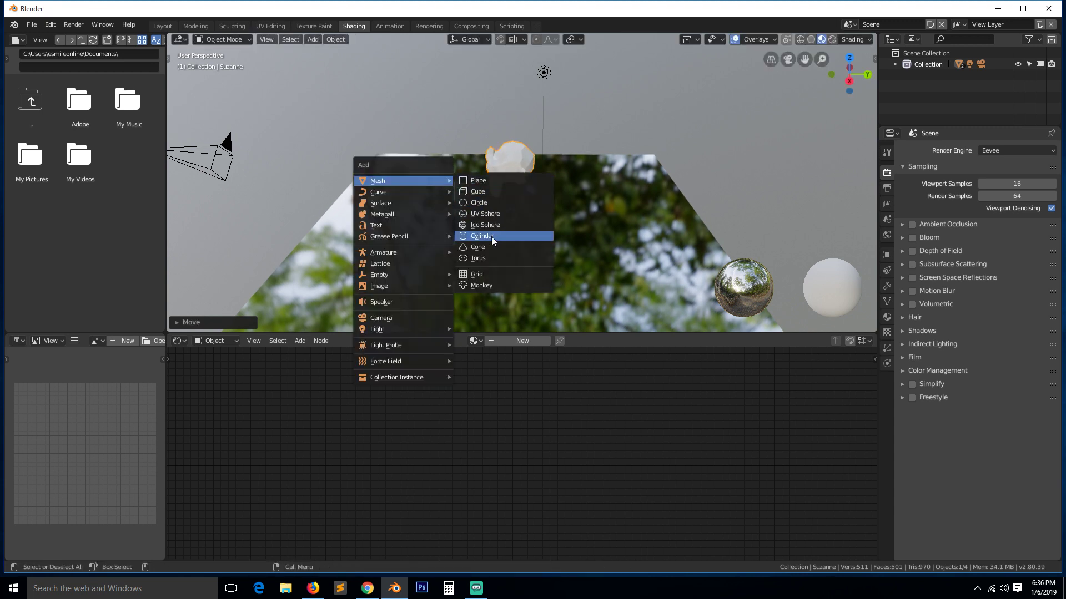
{"action": "left_click", "coordinate": [493, 258]}
{"action": "key", "text": "s"}
{"action": "left_click", "coordinate": [560, 261]}
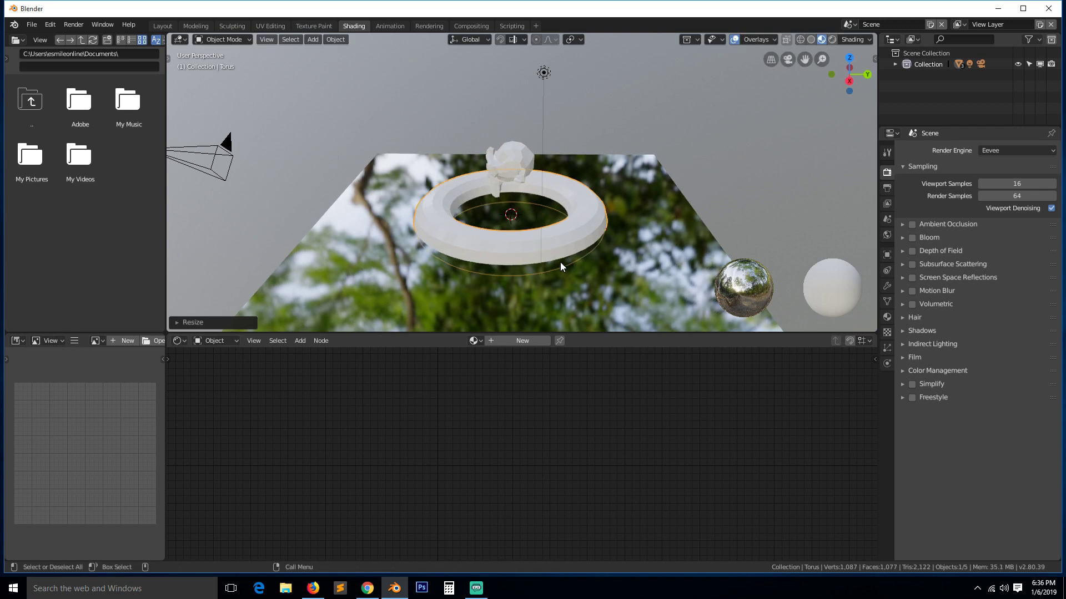
Raise the torus above the plane along the Z axis and shift it sideways, away from the centre
{"action": "key", "text": "g"}
{"action": "key", "text": "z"}
{"action": "left_click", "coordinate": [559, 246]}
{"action": "middle_click_drag", "start_coordinate": [560, 246], "coordinate": [524, 231]}
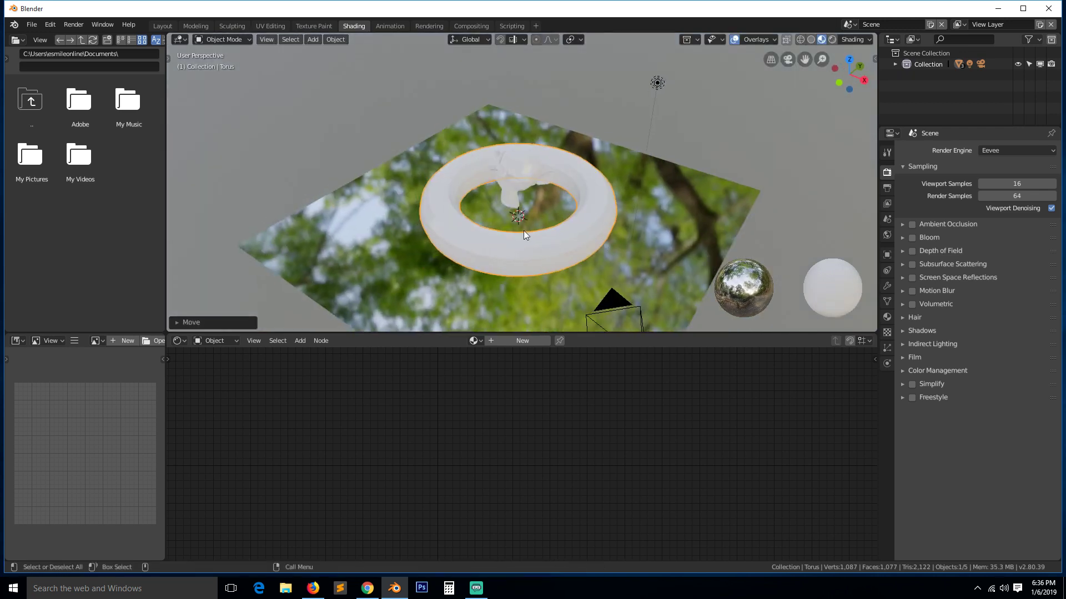
{"action": "key", "text": "g"}
{"action": "left_click", "coordinate": [450, 207]}
Give the torus a new material with a blue base color of about R 0.027, G 0.271, B 0.800
{"action": "left_click", "coordinate": [518, 340]}
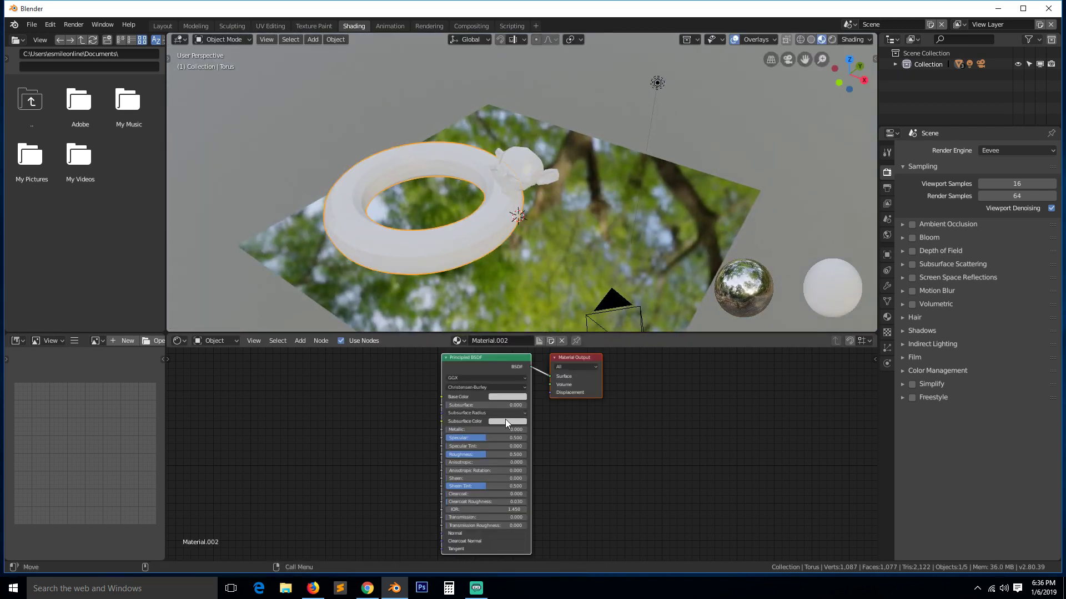
{"action": "left_click", "coordinate": [510, 397]}
{"action": "left_click_drag", "start_coordinate": [522, 313], "coordinate": [530, 296]}
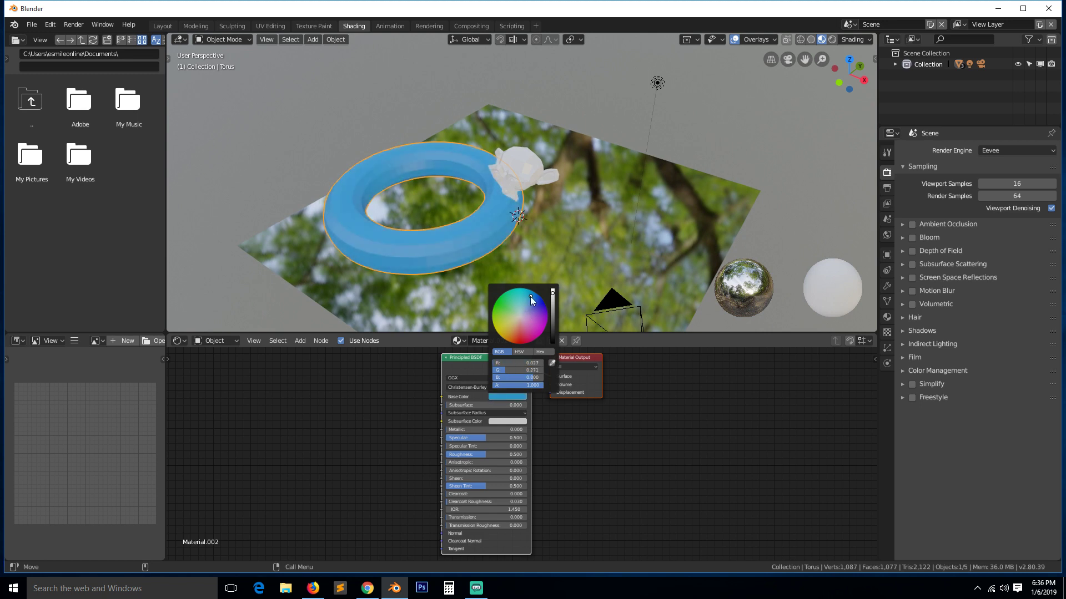
{"action": "key", "text": "alt+a"}
Lift the blue torus higher above the plane along the Z axis
{"action": "middle_click_drag", "start_coordinate": [550, 226], "coordinate": [504, 175]}
{"action": "left_click", "coordinate": [475, 188]}
{"action": "key", "text": "g"}
{"action": "key", "text": "z"}
{"action": "left_click", "coordinate": [477, 168]}
Move the monkey head sideways so it sits clear of the torus
{"action": "left_click", "coordinate": [505, 175]}
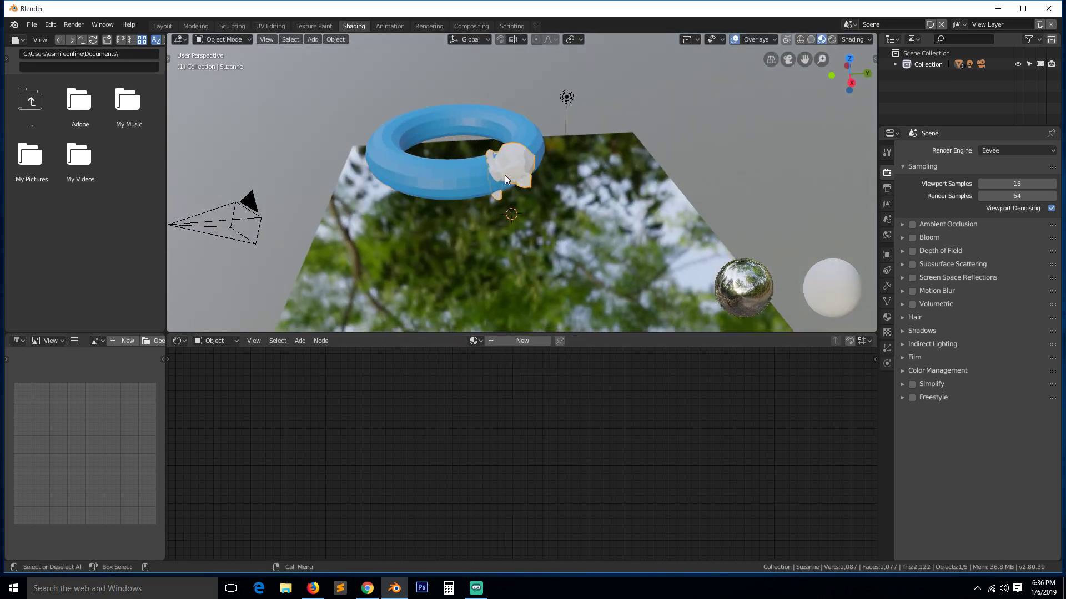
{"action": "key", "text": "g"}
{"action": "left_click", "coordinate": [561, 189]}
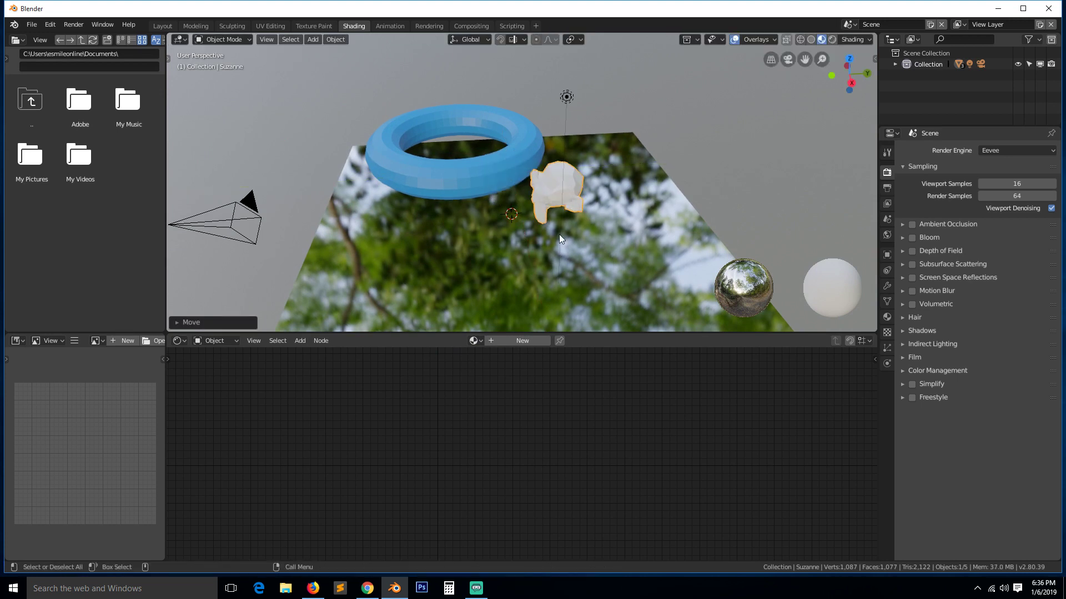
{"action": "key", "text": "a"}
Add a Subdivision Surface modifier to the torus and apply smooth shading to it
{"action": "left_click", "coordinate": [591, 247]}
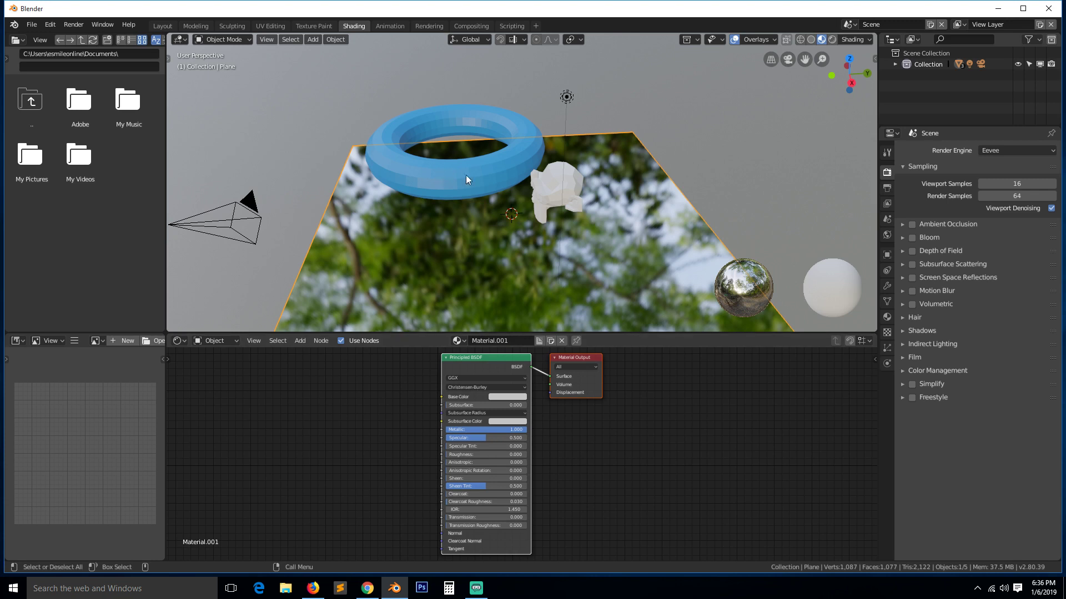
{"action": "left_click", "coordinate": [478, 182]}
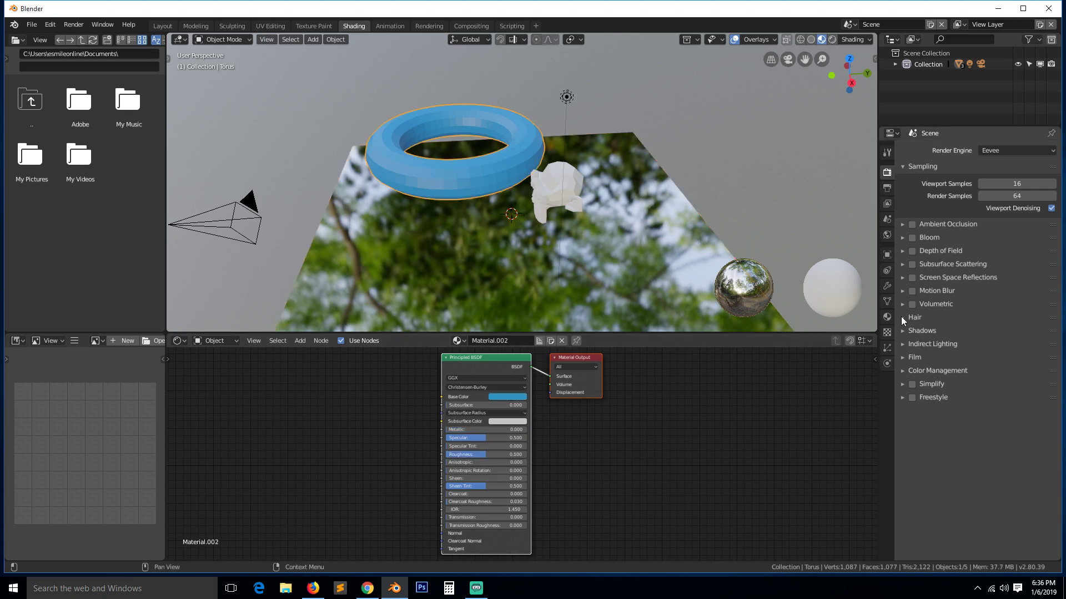
{"action": "left_click", "coordinate": [887, 286]}
{"action": "left_click", "coordinate": [981, 151]}
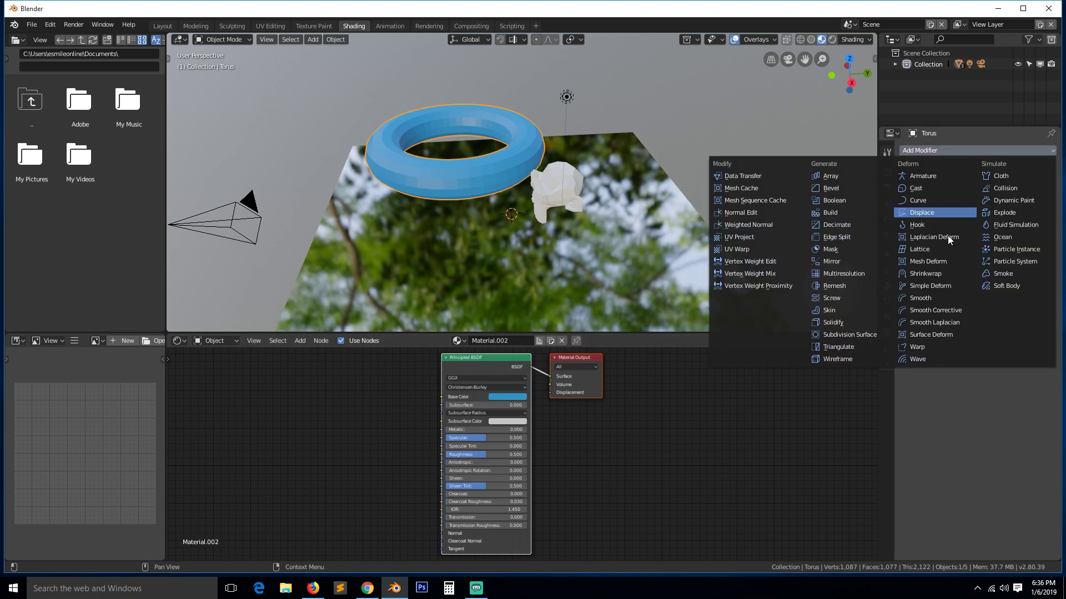
{"action": "left_click", "coordinate": [841, 332]}
{"action": "right_click", "coordinate": [468, 108]}
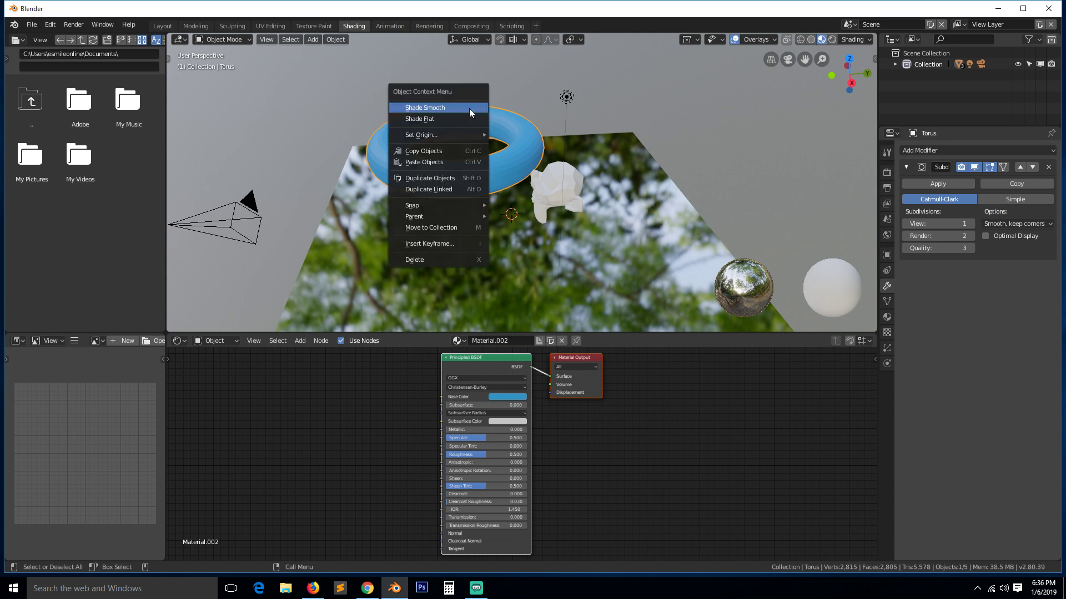
{"action": "left_click", "coordinate": [465, 106]}
Lower the roughness of the torus's blue material to 0
{"action": "middle_click_drag", "start_coordinate": [464, 105], "coordinate": [505, 145]}
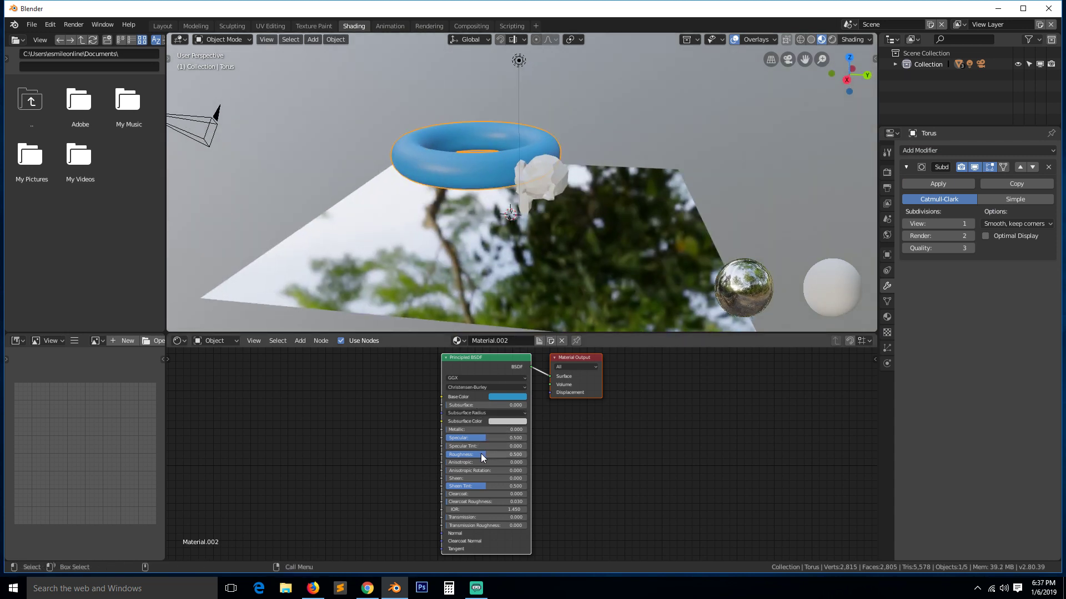
{"action": "left_click_drag", "start_coordinate": [481, 454], "coordinate": [444, 454]}
{"action": "left_click", "coordinate": [342, 191]}
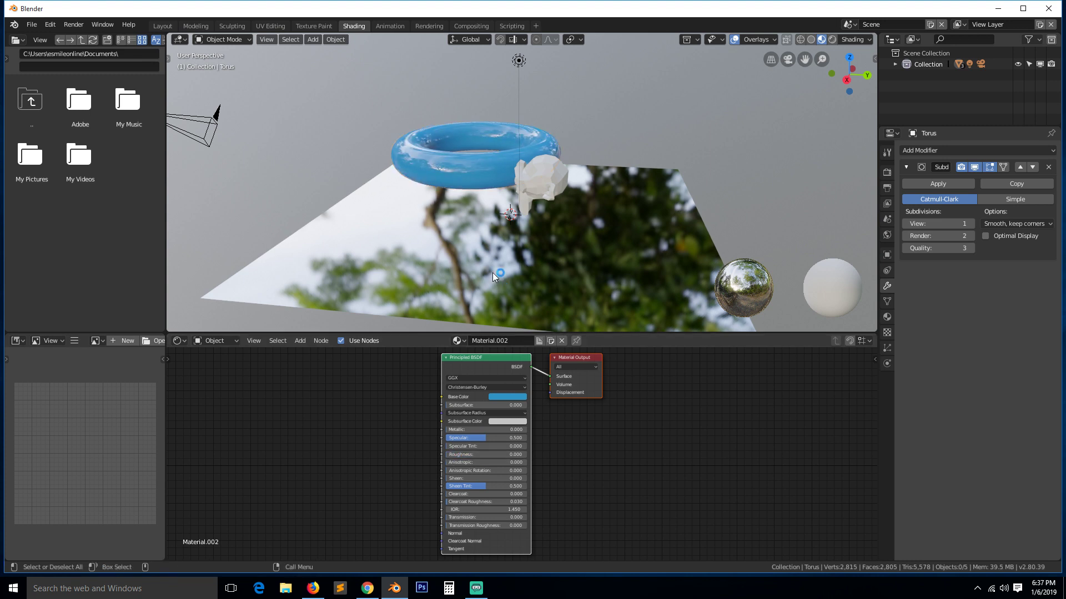
{"action": "middle_click_drag", "start_coordinate": [492, 272], "coordinate": [495, 262]}
{"action": "left_click", "coordinate": [473, 314]}
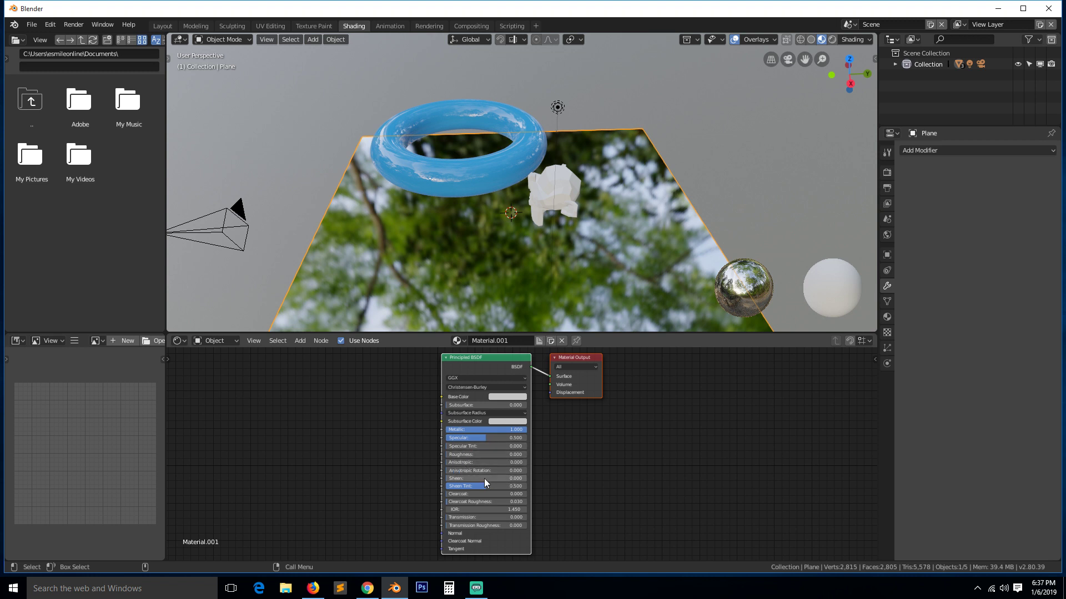
{"action": "left_click", "coordinate": [445, 190]}
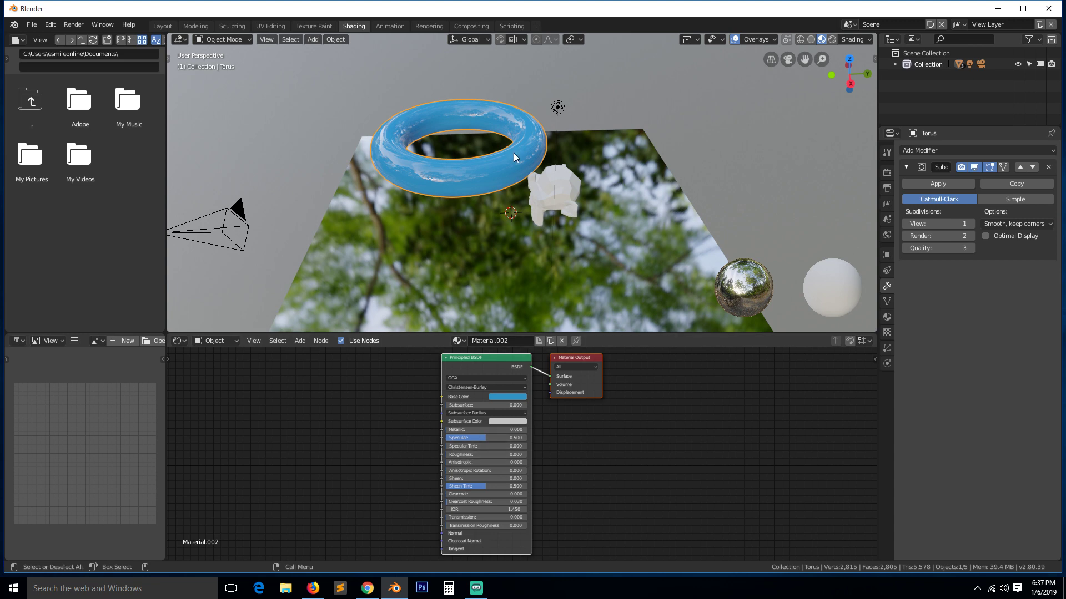
{"action": "middle_click_drag", "start_coordinate": [479, 188], "coordinate": [491, 225]}
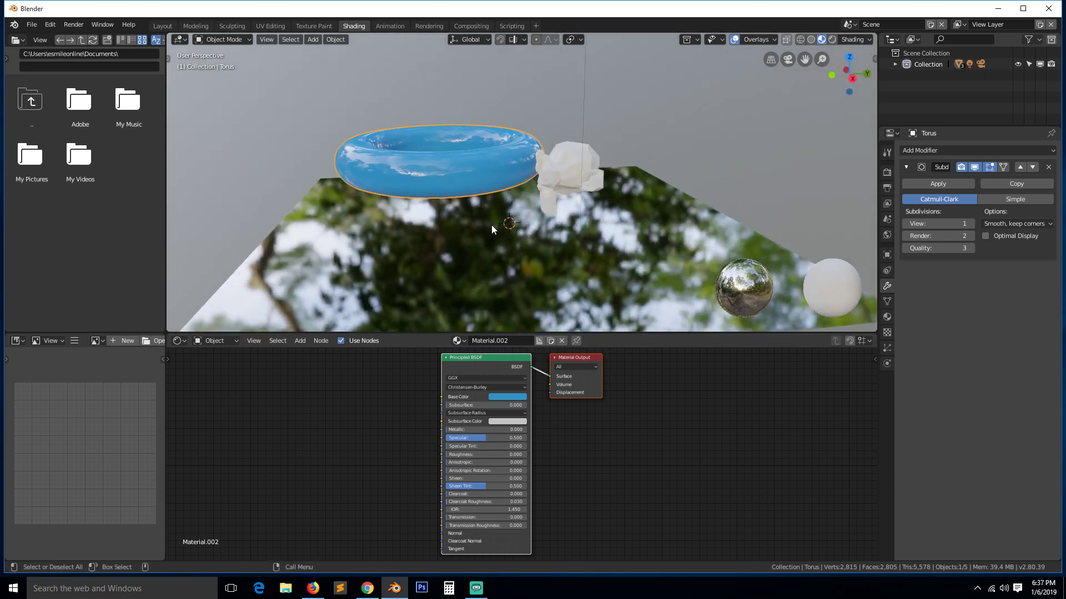
{"action": "left_click", "coordinate": [492, 239]}
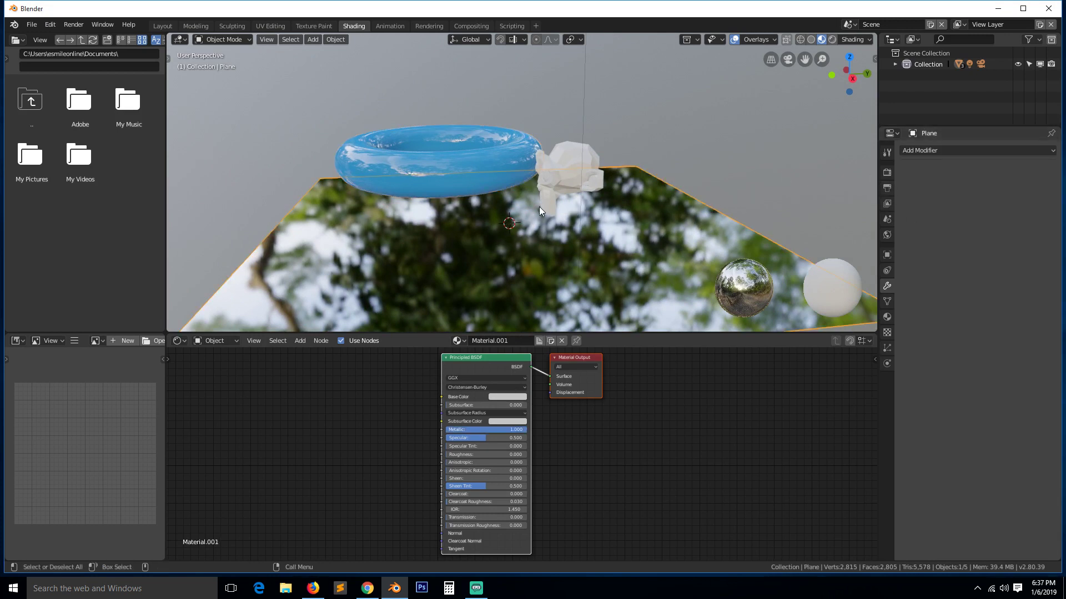
Enable Screen Space Reflections in the render settings and inspect how the plane reflects the torus and monkey head
{"action": "left_click", "coordinate": [887, 173]}
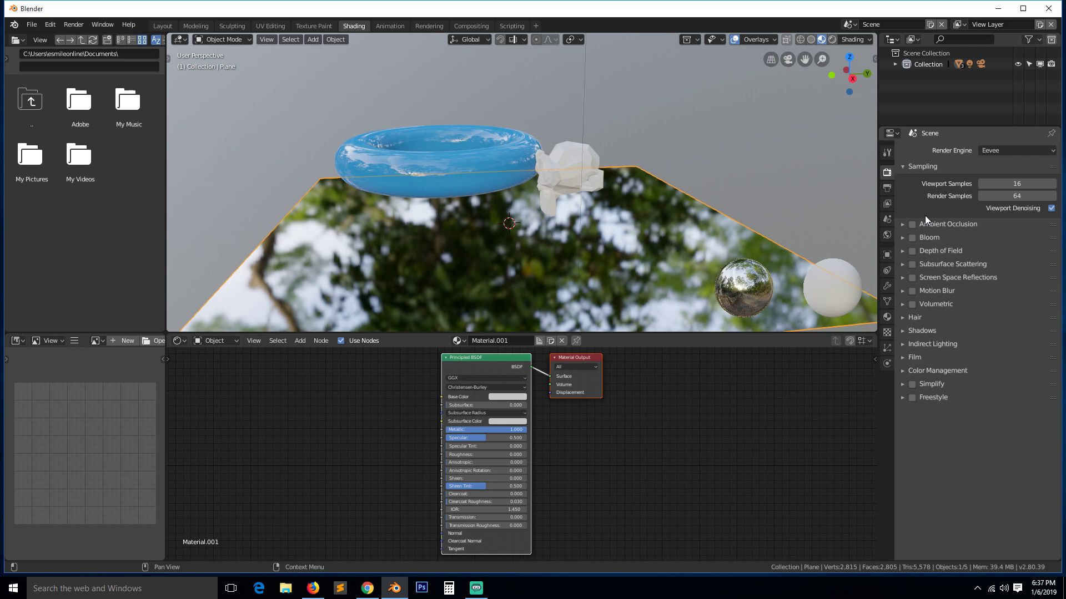
{"action": "left_click", "coordinate": [912, 277]}
{"action": "key", "text": "alt+a"}
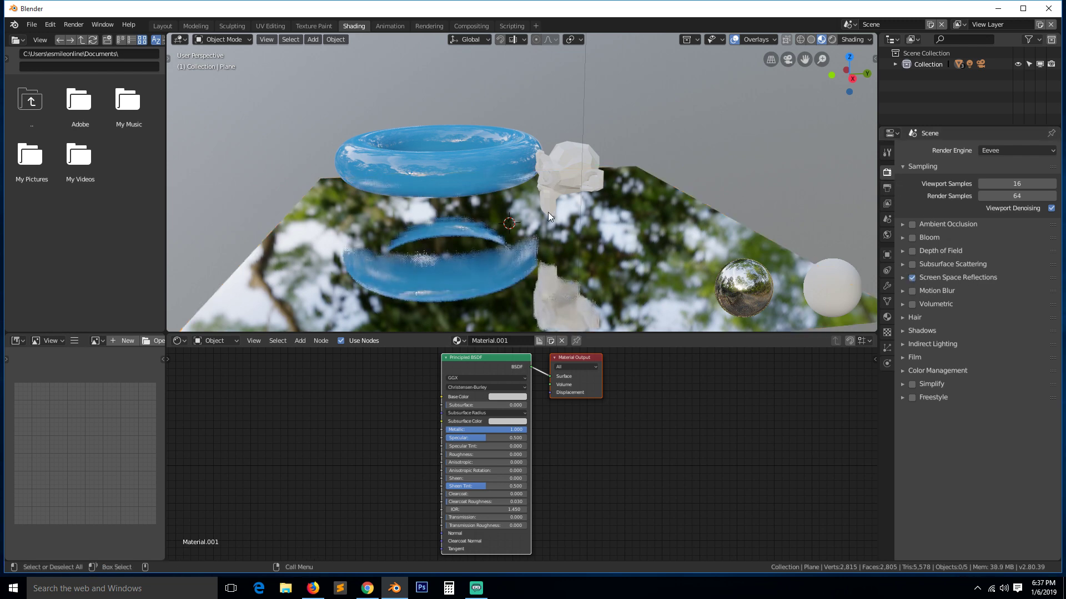
{"action": "middle_click_drag", "start_coordinate": [548, 212], "coordinate": [544, 270]}
{"action": "middle_click_drag", "start_coordinate": [463, 224], "coordinate": [434, 260]}
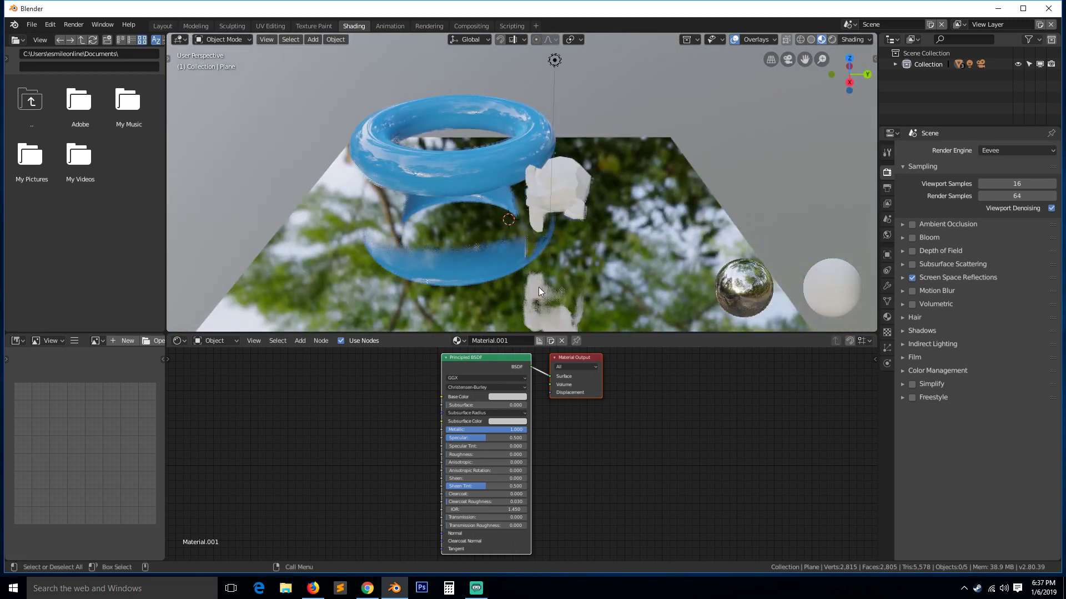
{"action": "middle_click_drag", "start_coordinate": [538, 288], "coordinate": [456, 214]}
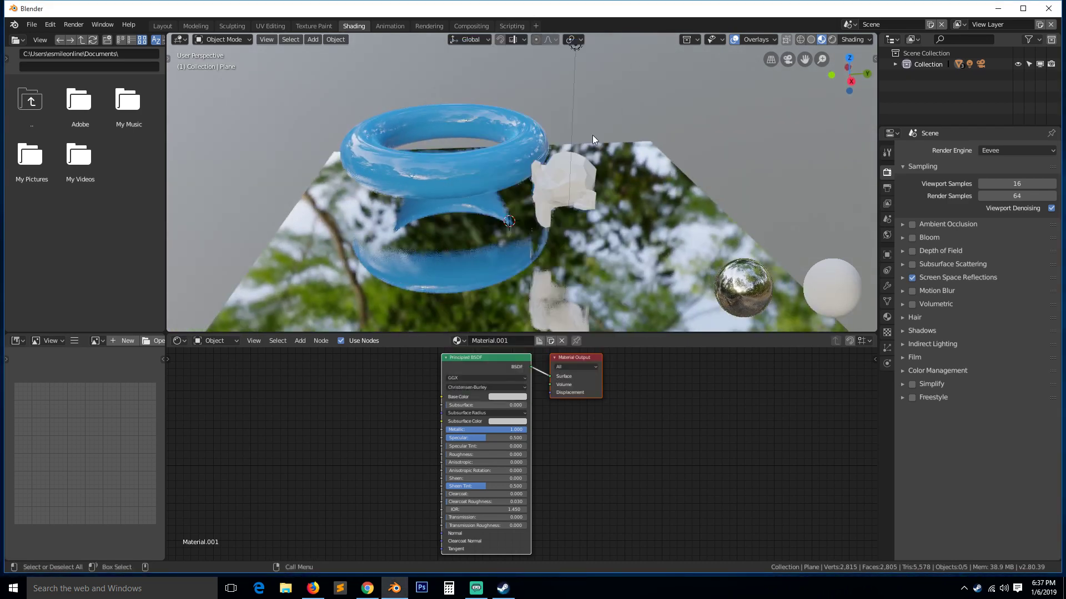
{"action": "middle_click_drag", "start_coordinate": [593, 136], "coordinate": [521, 245]}
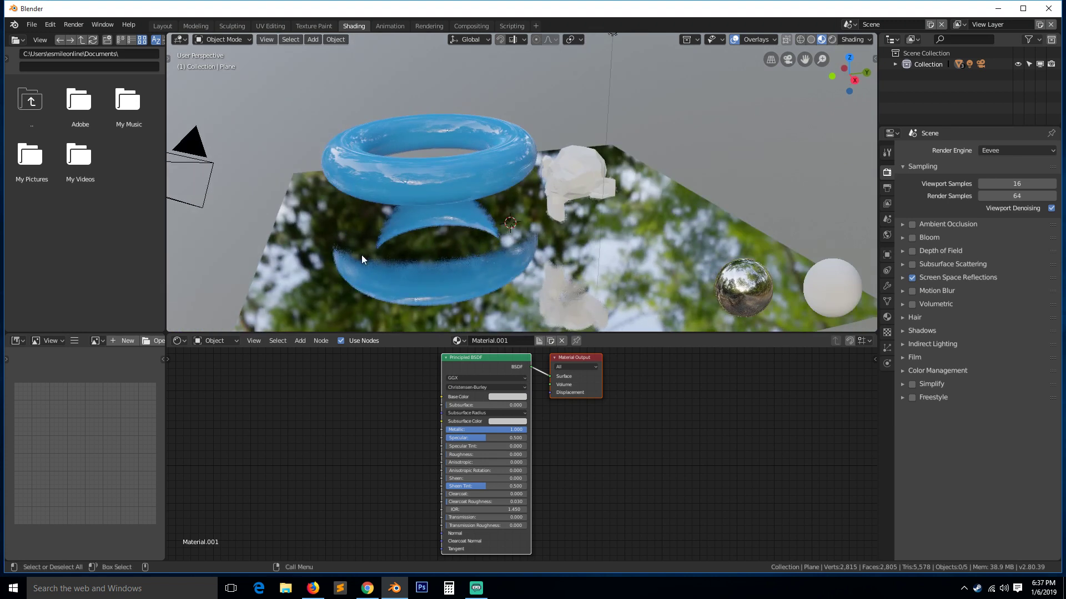
{"action": "middle_click_drag", "start_coordinate": [495, 240], "coordinate": [437, 271]}
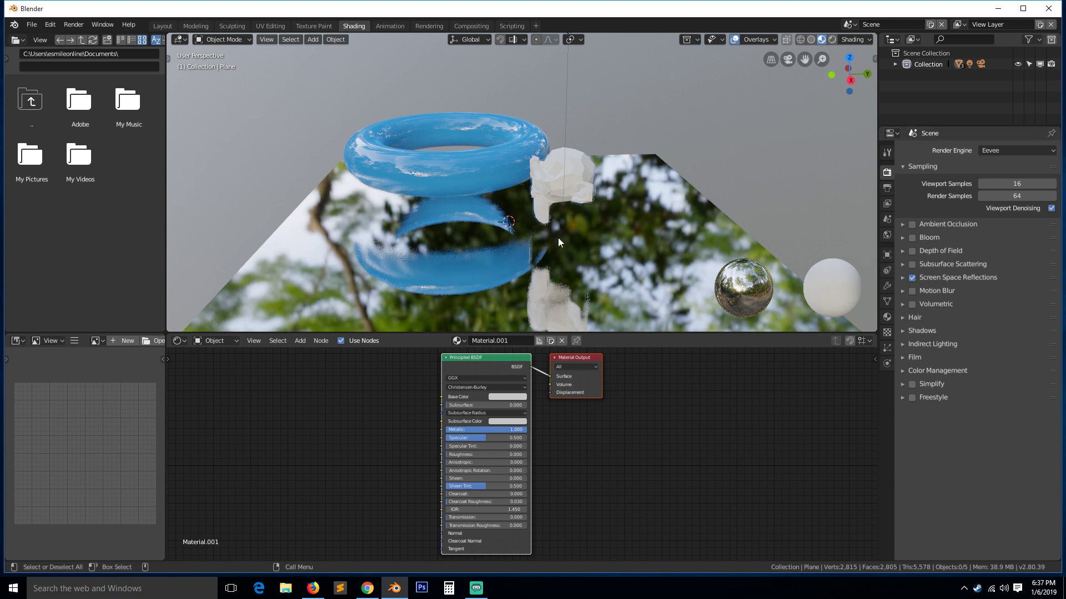
Add a Reflection Cubemap light probe at the centre of the scene
{"action": "key", "text": "shift+a"}
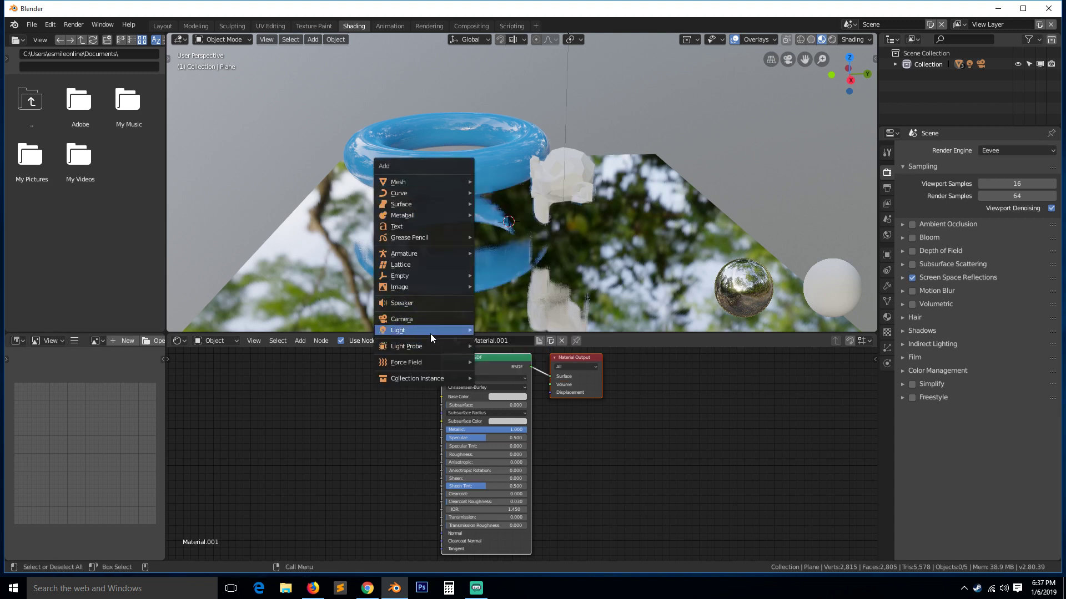
{"action": "mouse_move", "coordinate": [441, 343]}
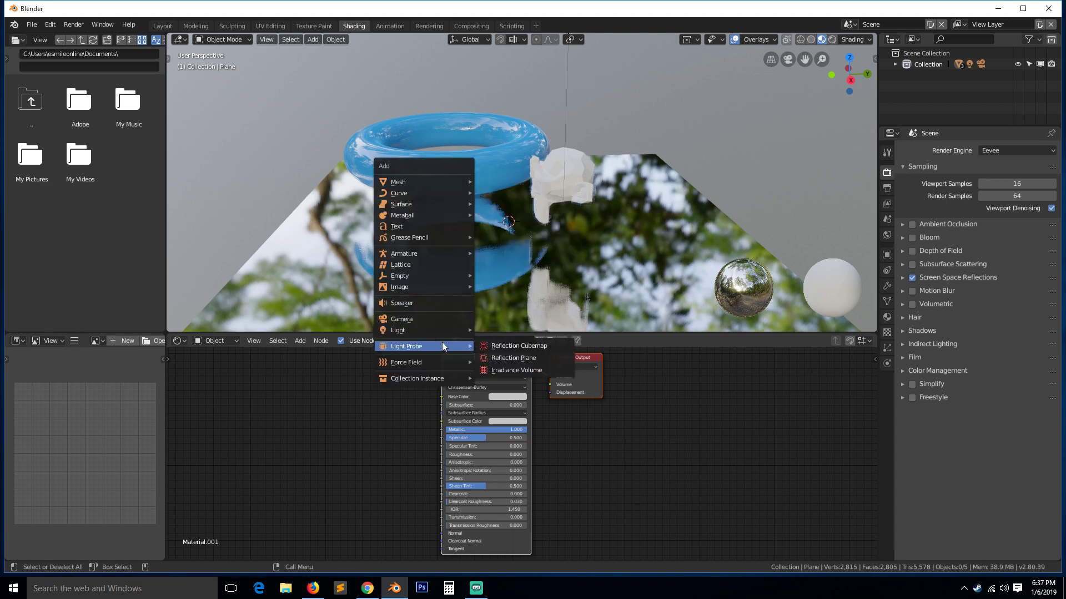
{"action": "left_click", "coordinate": [531, 349]}
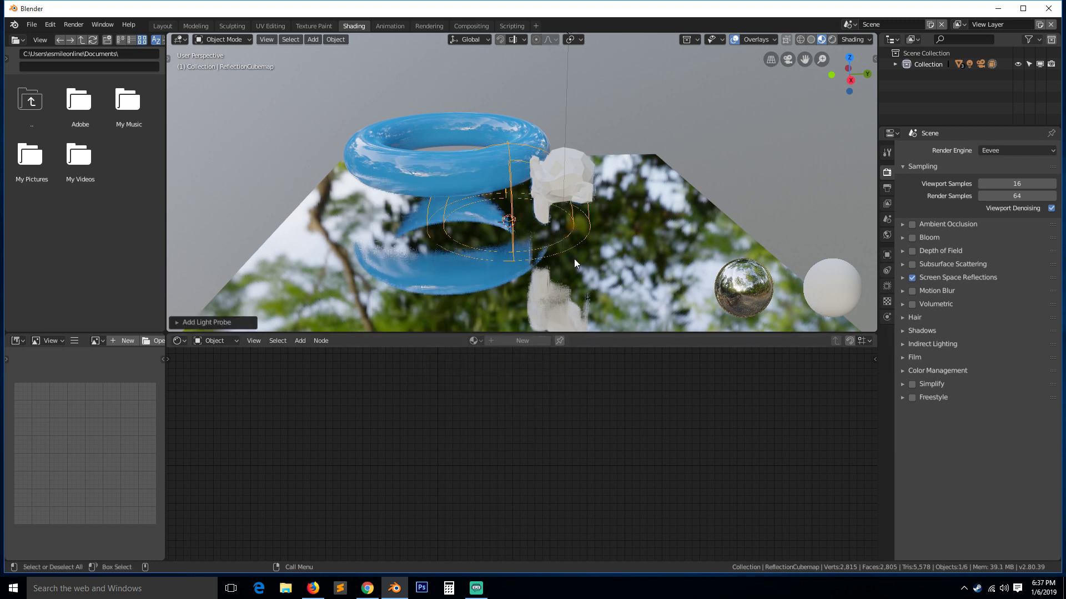
Scale up the Reflection Cubemap probe until its volume encloses the plane, torus and monkey head
{"action": "key", "text": "s"}
{"action": "left_click", "coordinate": [630, 92]}
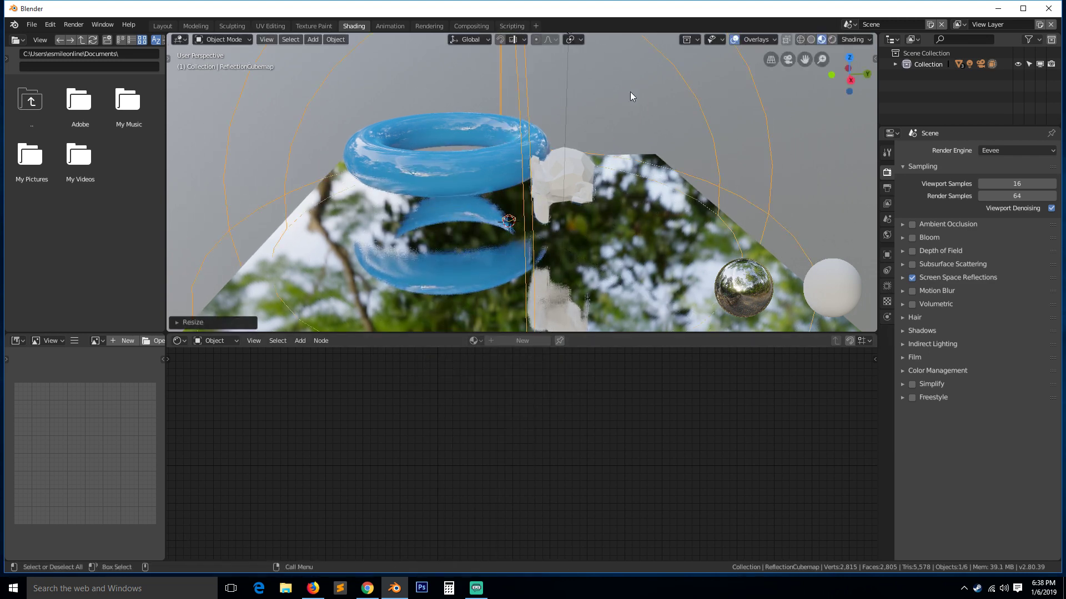
{"action": "middle_click_drag", "start_coordinate": [630, 92], "coordinate": [899, 300]}
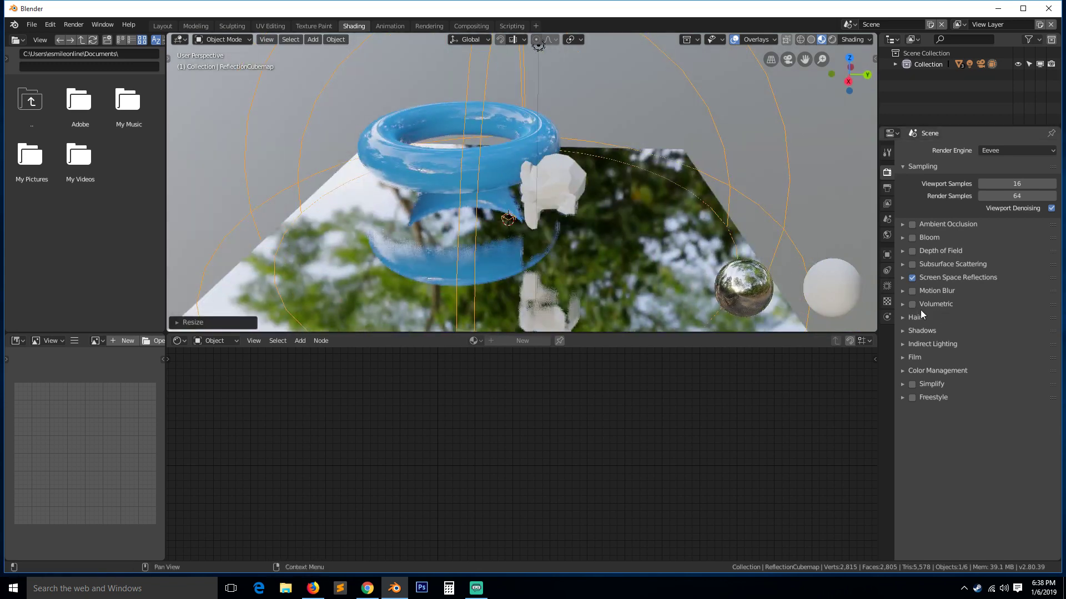
{"action": "key", "text": "s"}
{"action": "left_click", "coordinate": [543, 158]}
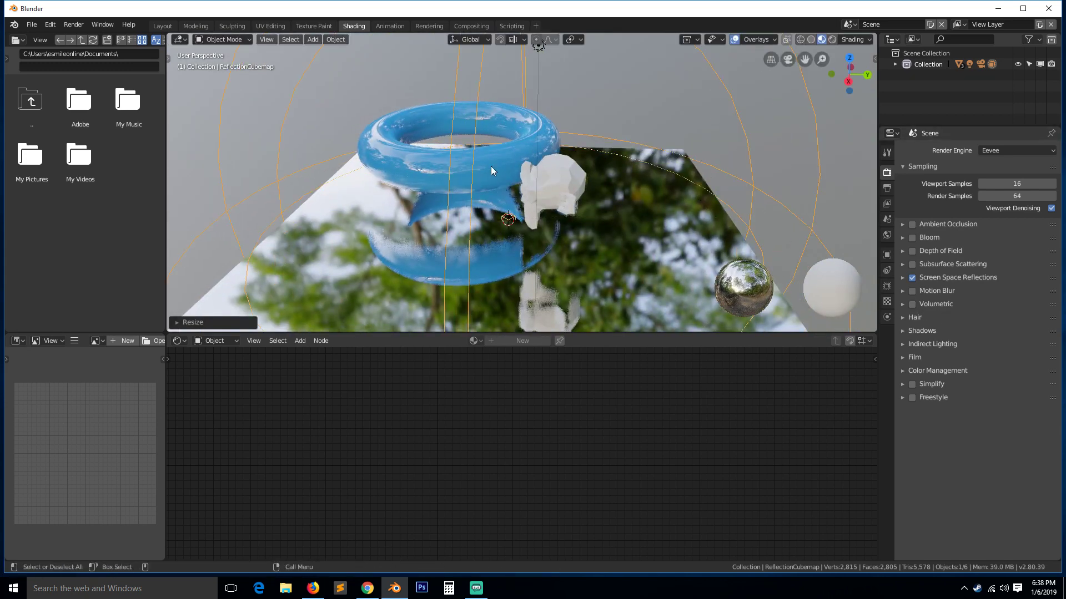
{"action": "scroll", "coordinate": [525, 165], "scroll_direction": "down", "scroll_amount": 4}
{"action": "scroll", "coordinate": [531, 164], "scroll_direction": "up", "scroll_amount": 2}
{"action": "middle_click_drag", "start_coordinate": [537, 163], "coordinate": [558, 161]}
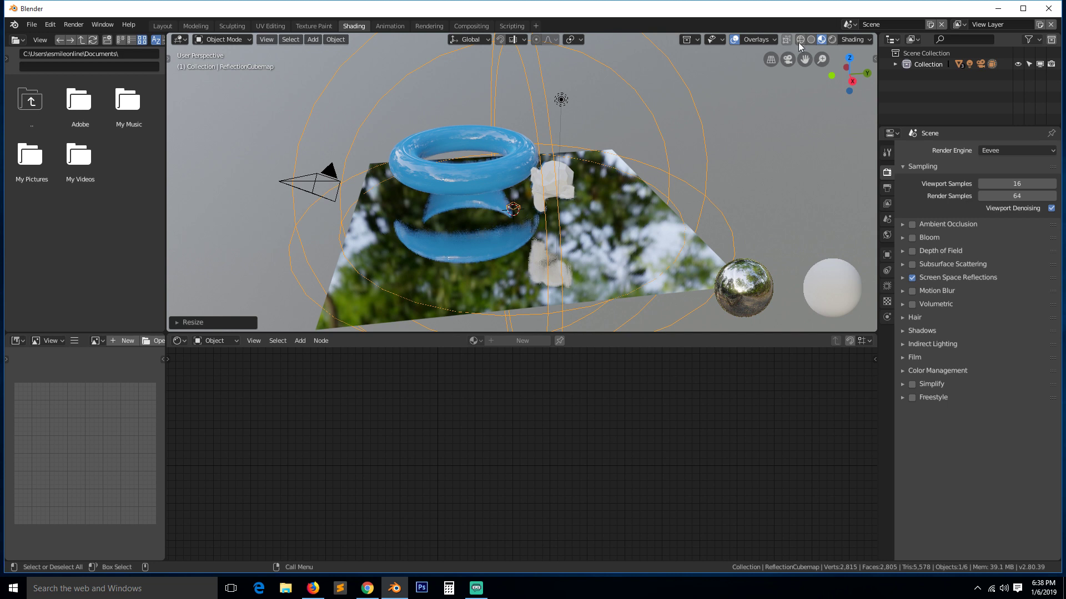
Switch the viewport to rendered shading and enable nodes for the world with an Environment Texture as its background color
{"action": "left_click", "coordinate": [832, 39]}
{"action": "middle_click_drag", "start_coordinate": [586, 171], "coordinate": [525, 184]}
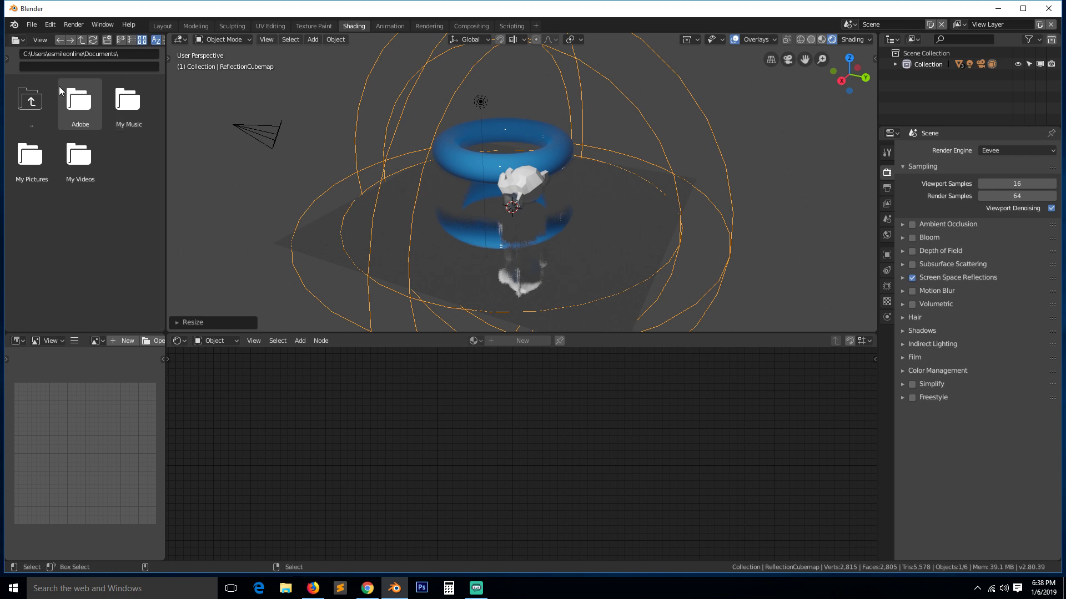
{"action": "left_click", "coordinate": [887, 235]}
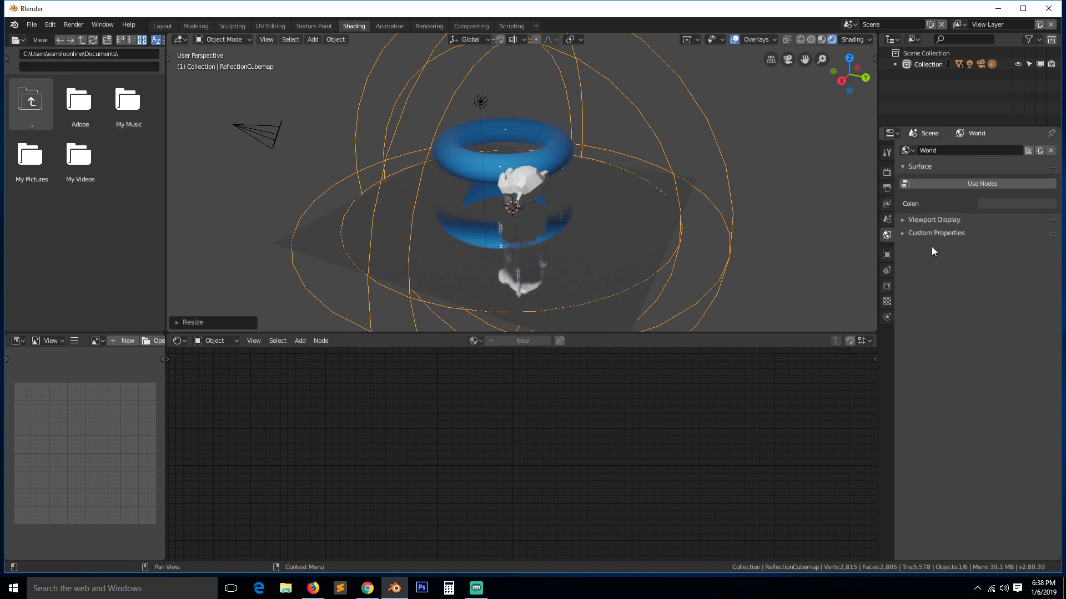
{"action": "left_click", "coordinate": [1004, 184]}
{"action": "left_click", "coordinate": [1051, 225]}
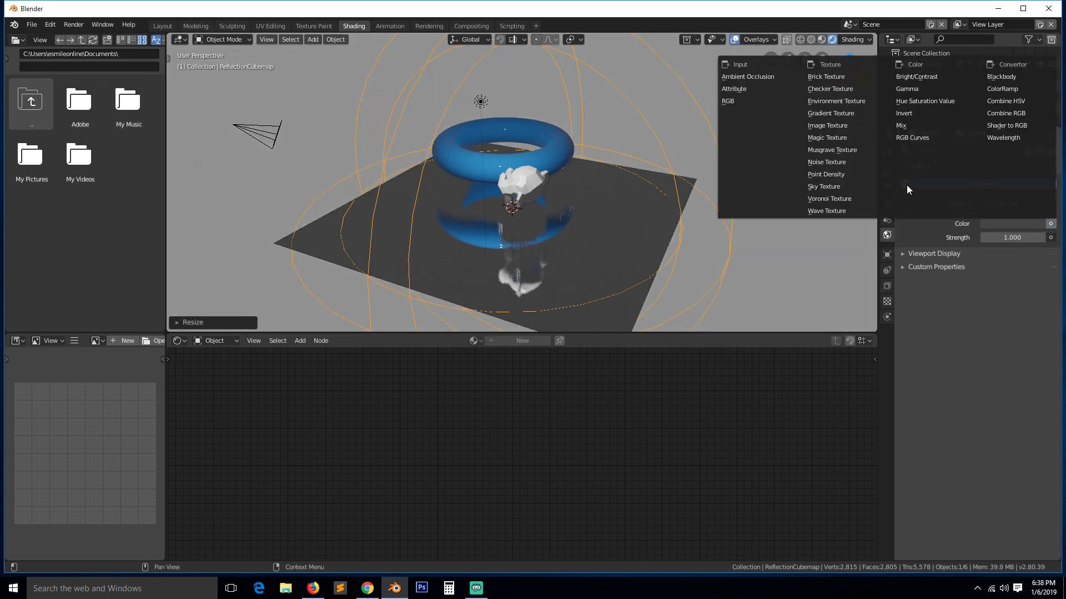
{"action": "left_click", "coordinate": [844, 101]}
Load venice_sunset_2k.hdr from the hdri folder as the world's environment image
{"action": "left_click", "coordinate": [1044, 237]}
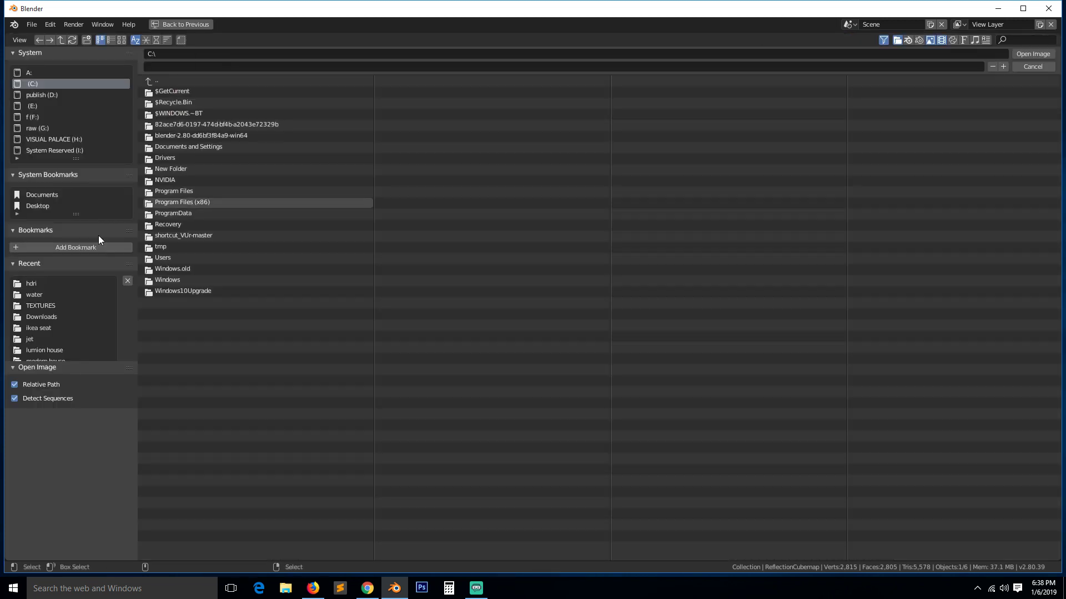
{"action": "left_click", "coordinate": [31, 297]}
{"action": "left_click", "coordinate": [34, 282]}
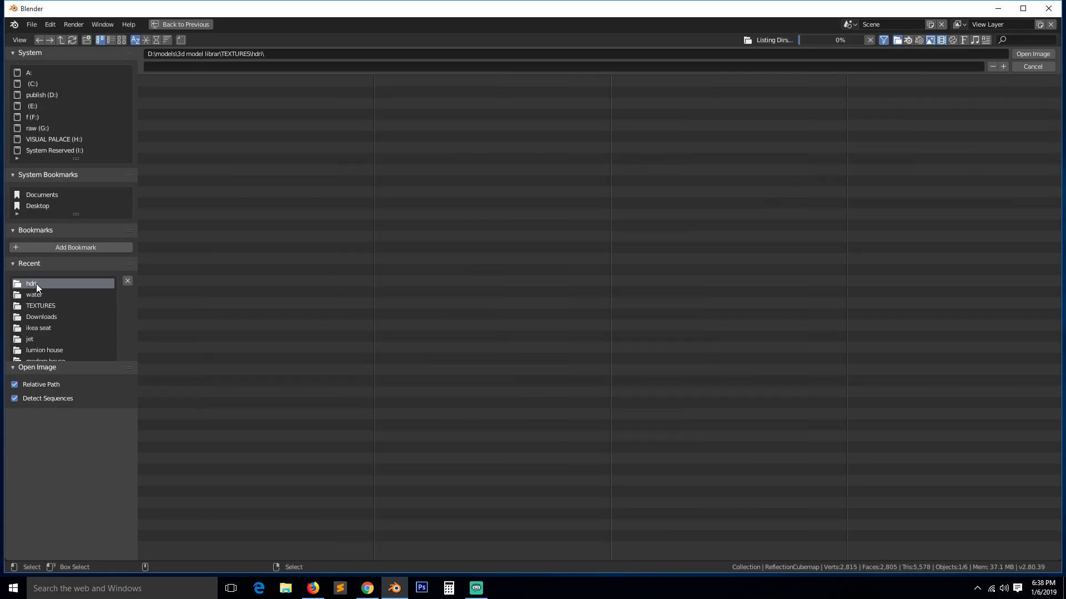
{"action": "left_click", "coordinate": [121, 40]}
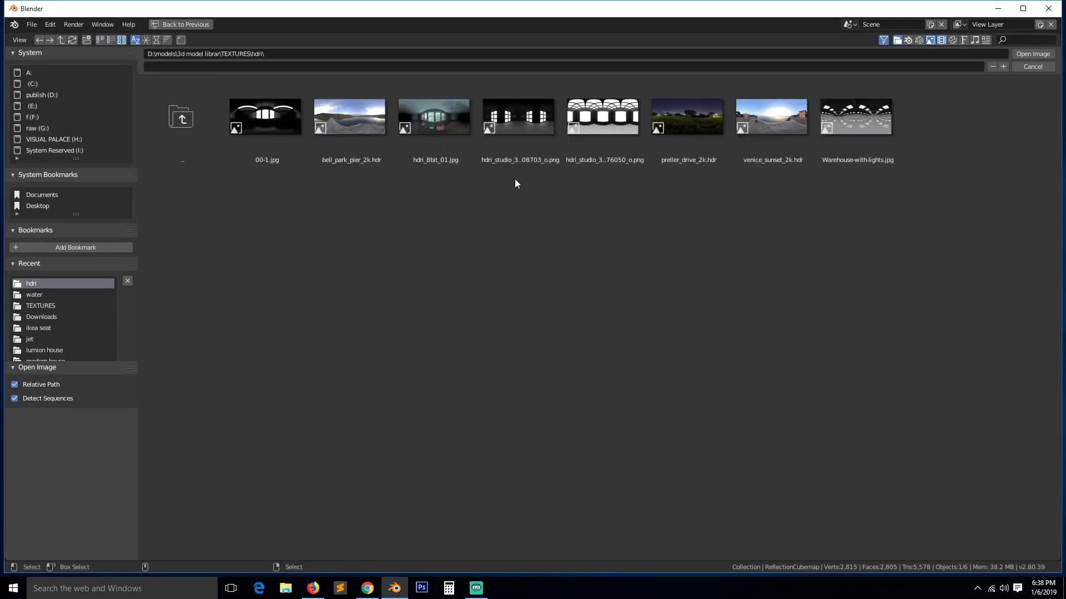
{"action": "left_click", "coordinate": [749, 119]}
{"action": "left_click", "coordinate": [1033, 54]}
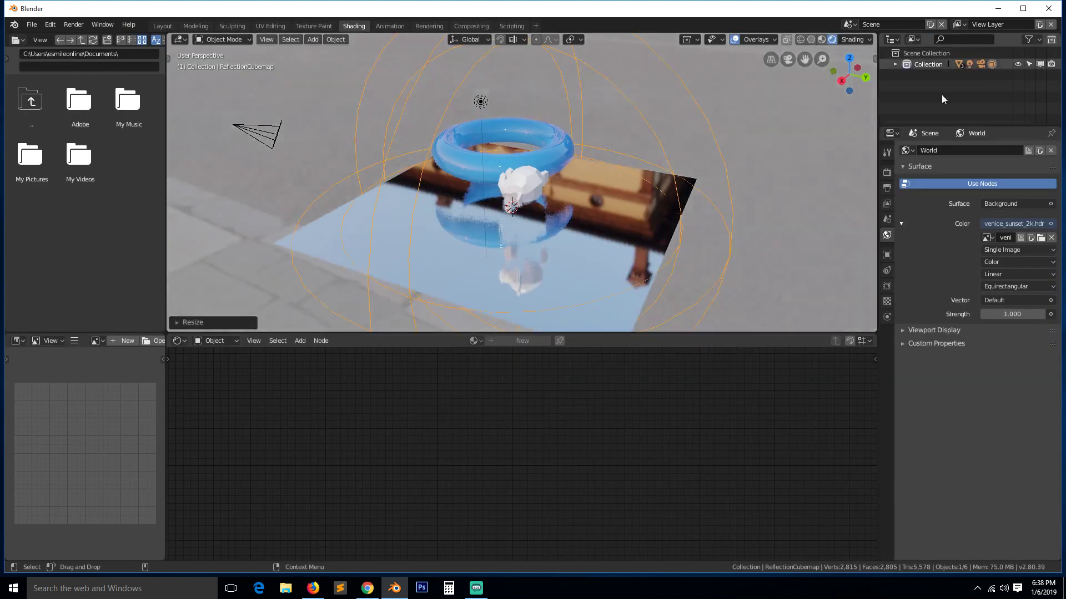
Select the reflection probe and bake only the cubemap in the Indirect Lighting render settings
{"action": "middle_click_drag", "start_coordinate": [500, 178], "coordinate": [520, 211]}
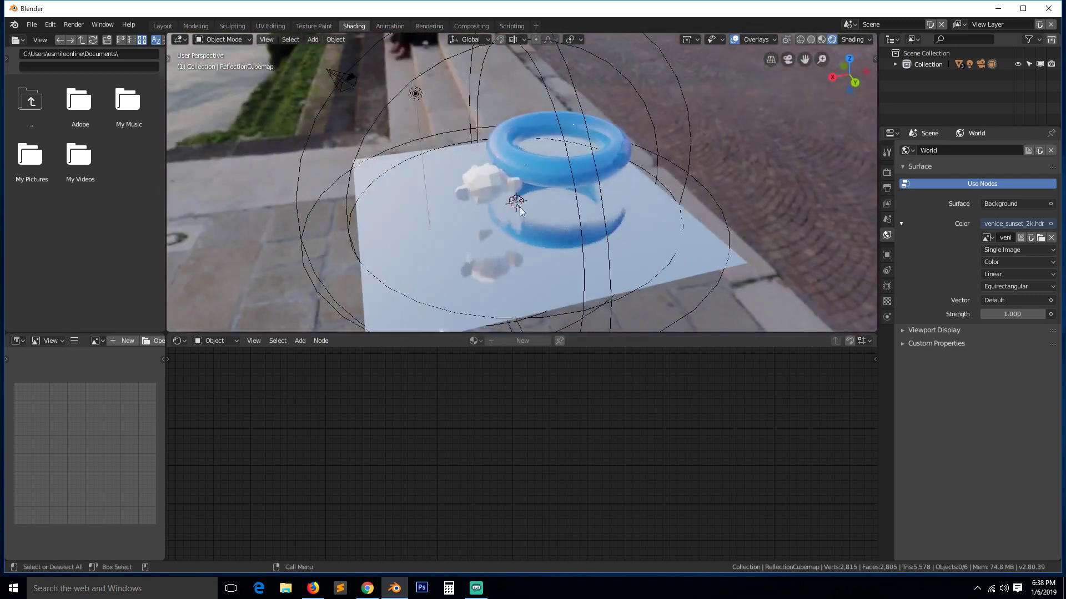
{"action": "left_click", "coordinate": [644, 99]}
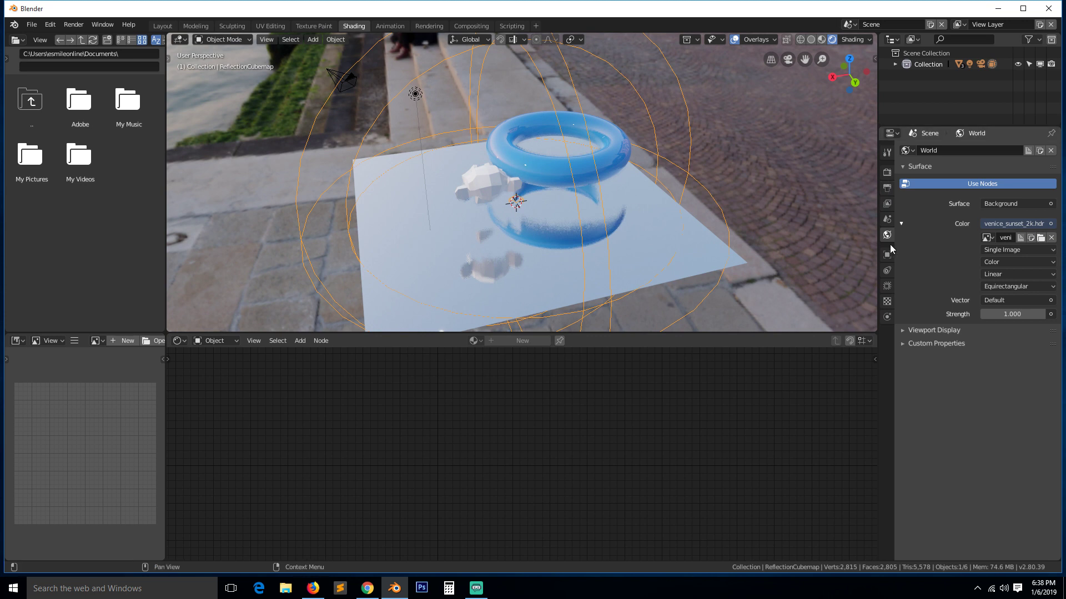
{"action": "left_click", "coordinate": [887, 173]}
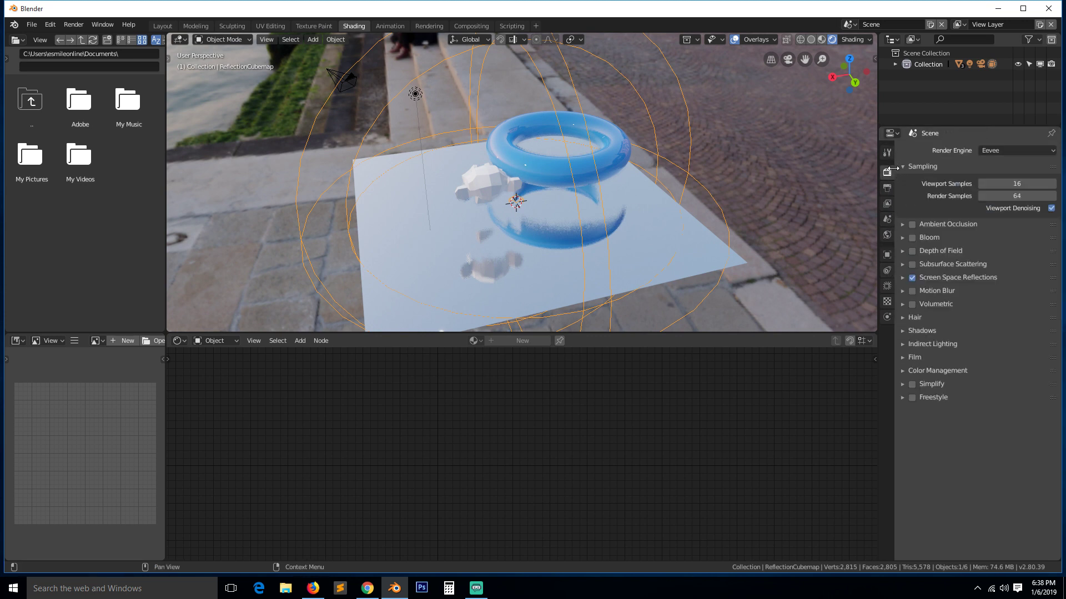
{"action": "left_click", "coordinate": [937, 346]}
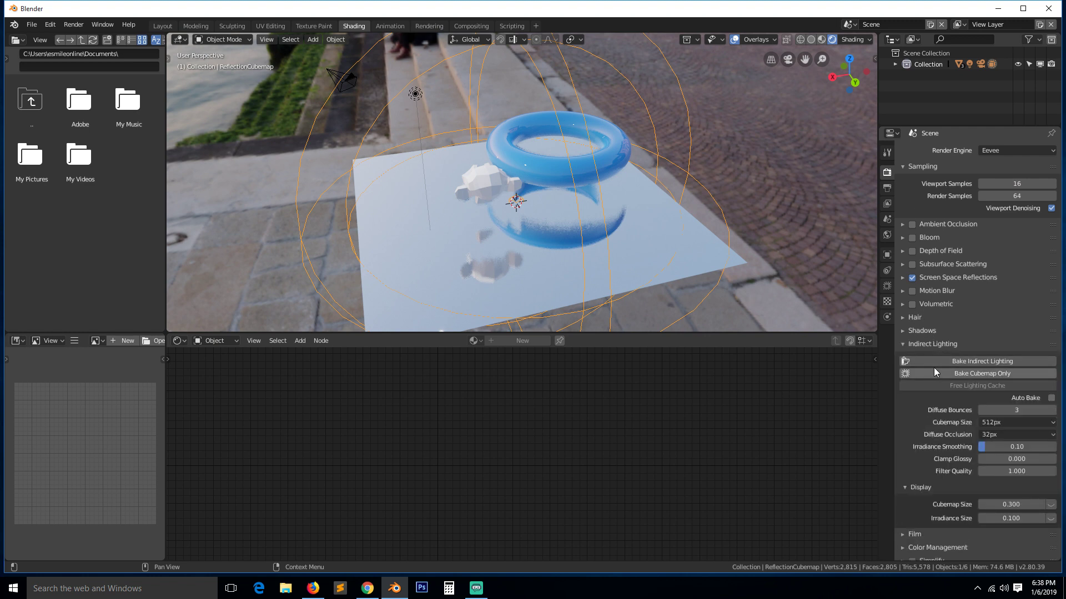
{"action": "scroll", "coordinate": [956, 372], "scroll_direction": "down", "scroll_amount": 1}
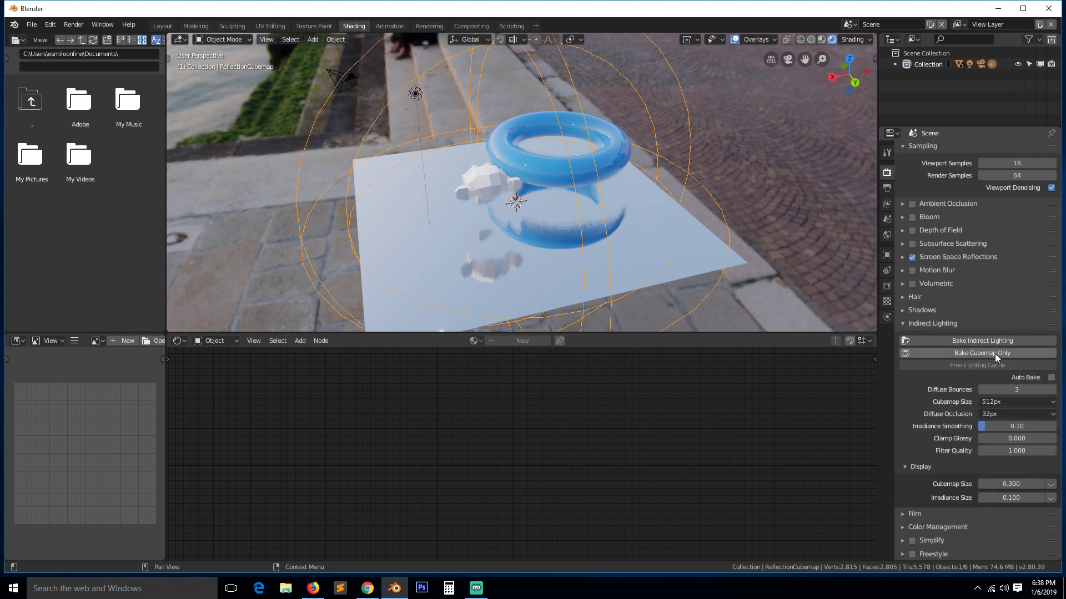
{"action": "middle_click_drag", "start_coordinate": [515, 104], "coordinate": [563, 101]}
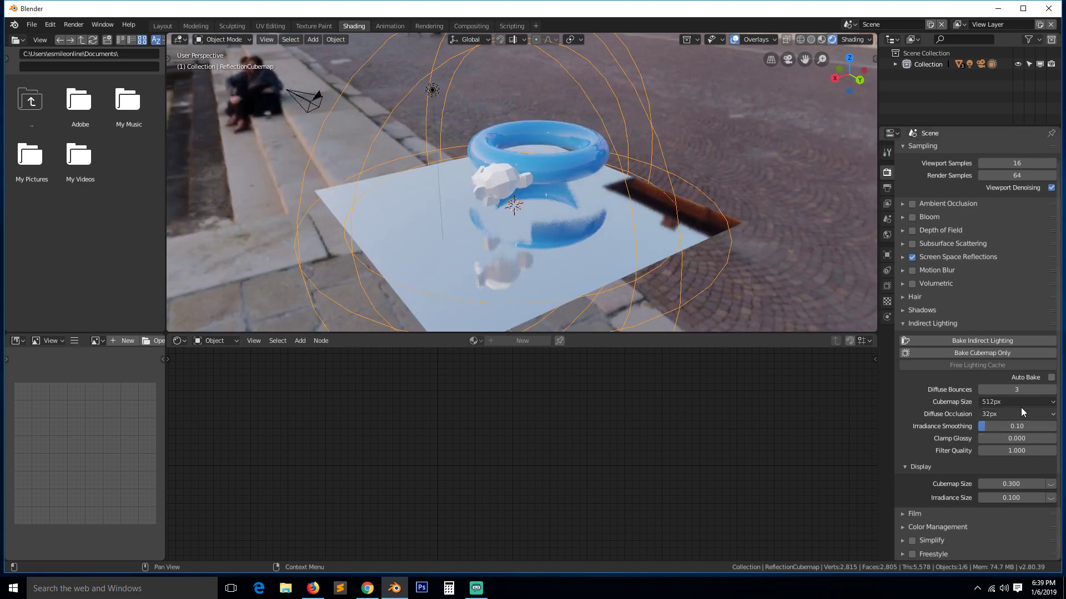
{"action": "left_click", "coordinate": [997, 353]}
Add a UV sphere at the scene centre and raise it along Z above the plane
{"action": "middle_click_drag", "start_coordinate": [438, 189], "coordinate": [641, 175]}
{"action": "key", "text": "shift+a"}
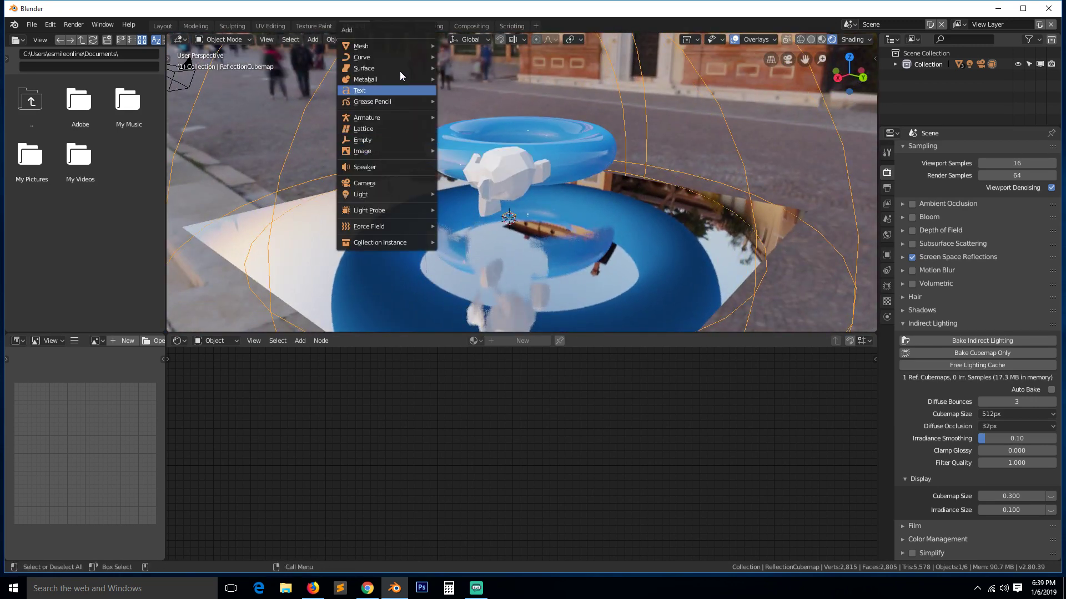
{"action": "mouse_move", "coordinate": [401, 45]}
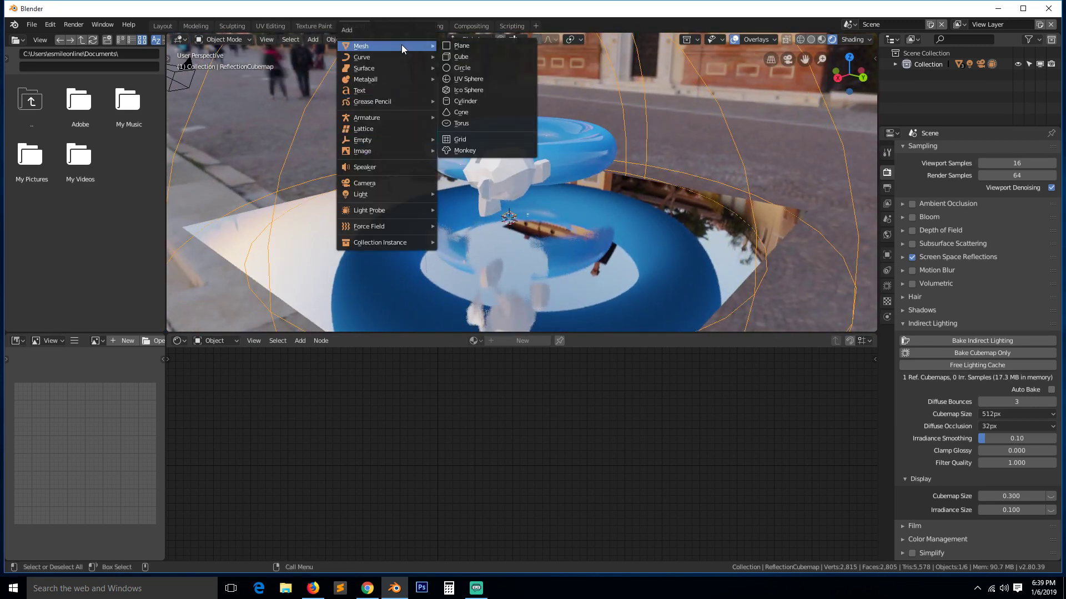
{"action": "left_click", "coordinate": [483, 80]}
{"action": "middle_click_drag", "start_coordinate": [498, 148], "coordinate": [537, 212]}
{"action": "key", "text": "g"}
{"action": "key", "text": "z"}
{"action": "left_click", "coordinate": [535, 185]}
Enlarge the sphere until it covers the torus and monkey head, and hide the reflection probe and plane
{"action": "key", "text": "s"}
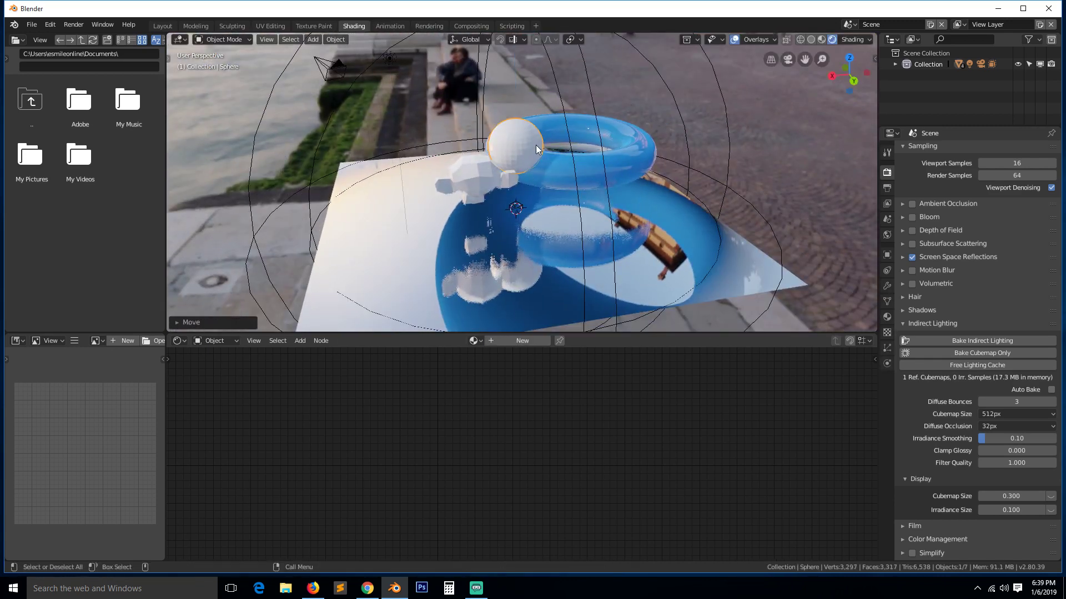
{"action": "left_click", "coordinate": [640, 260]}
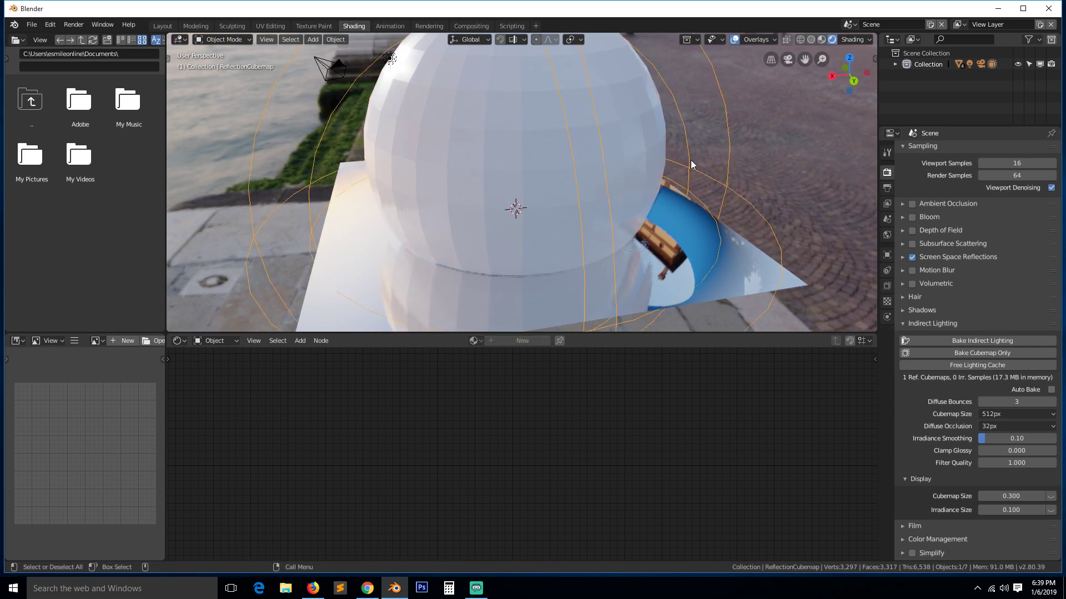
{"action": "left_click", "coordinate": [675, 224]}
Give the sphere a new material with Metallic 1 and Roughness 0, and scale the sphere by about 0.31
{"action": "left_click", "coordinate": [540, 202]}
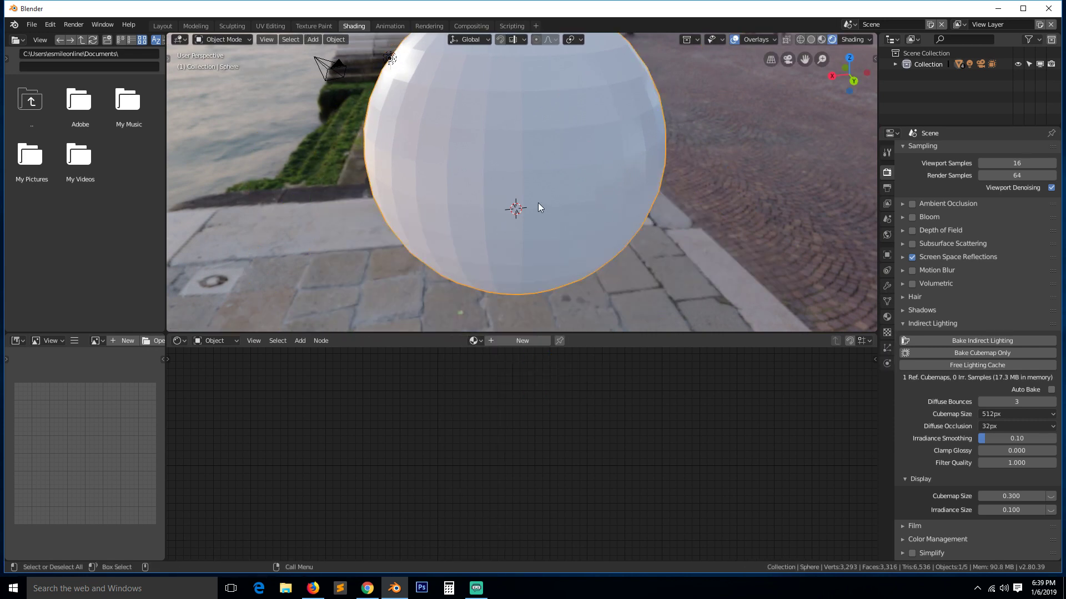
{"action": "middle_click_drag", "start_coordinate": [538, 202], "coordinate": [624, 208]}
{"action": "left_click", "coordinate": [514, 343]}
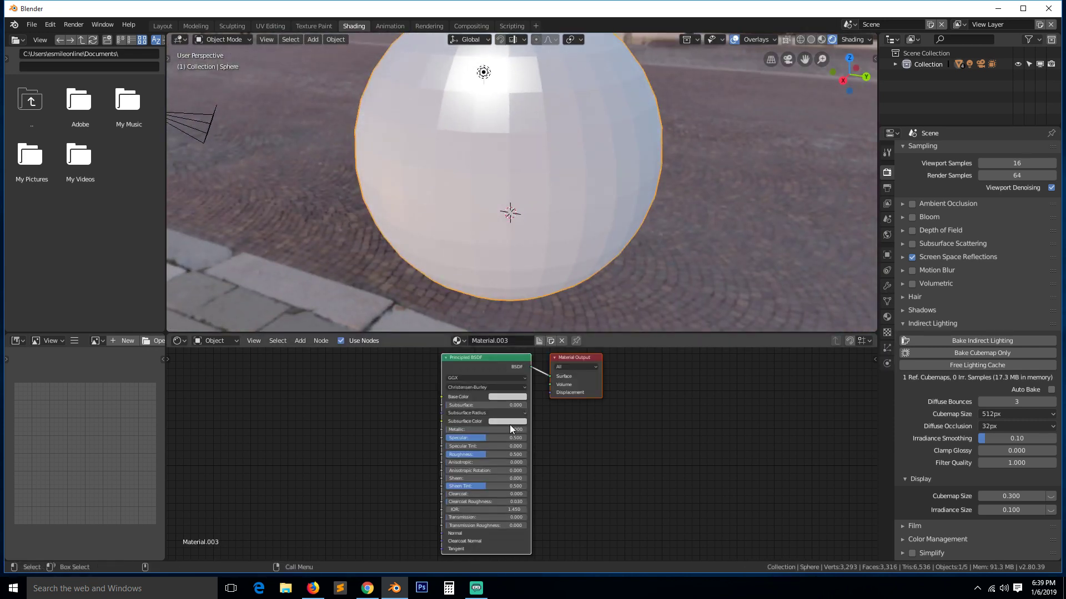
{"action": "left_click_drag", "start_coordinate": [475, 429], "coordinate": [450, 454]}
{"action": "key", "text": "s"}
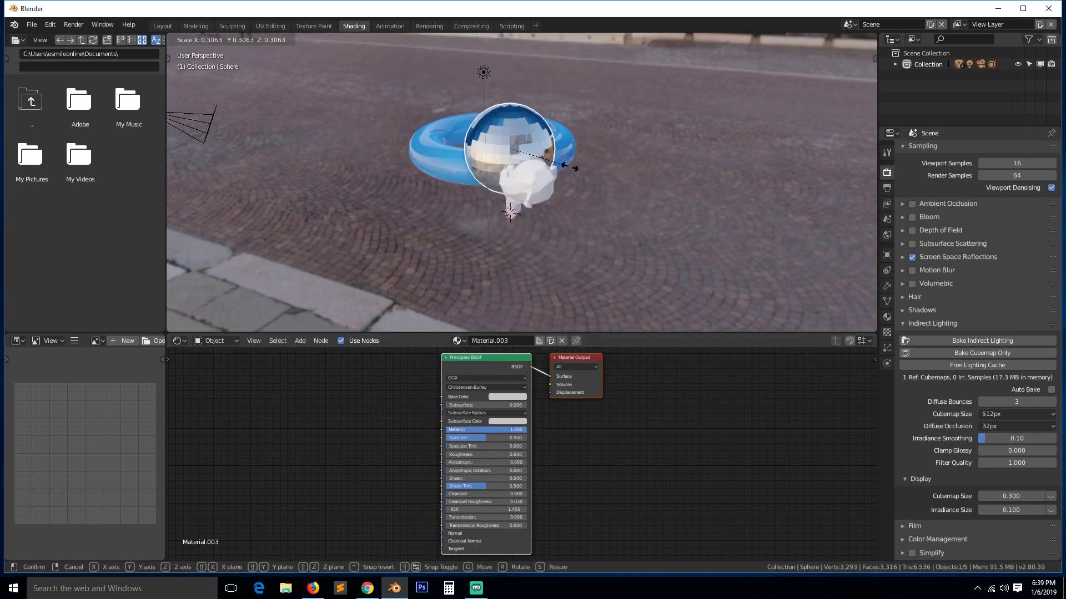
{"action": "left_click", "coordinate": [573, 168]}
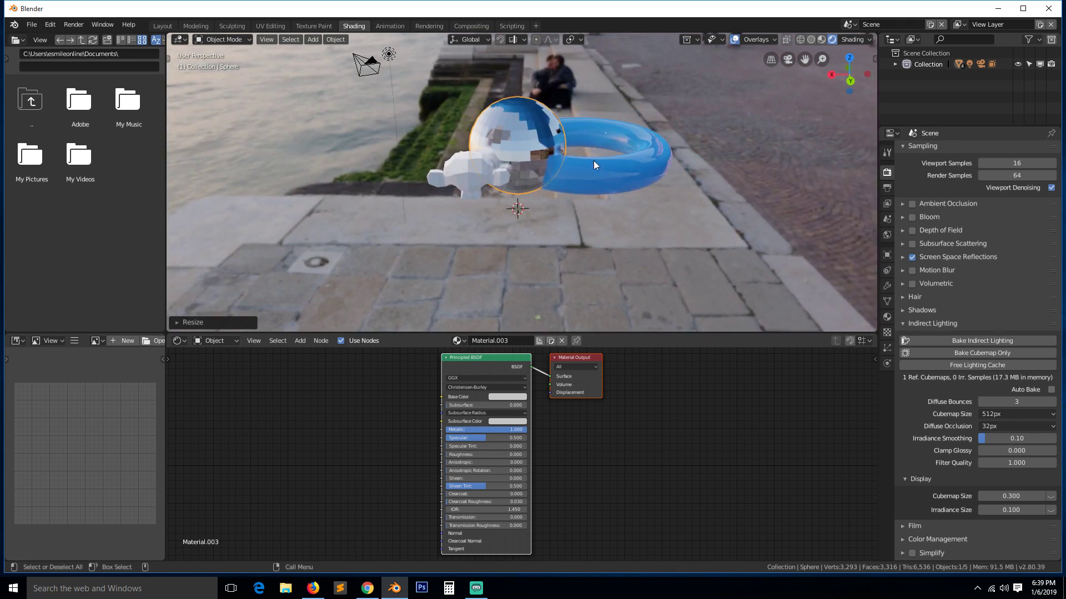
Move the torus and the monkey head away from the sphere in opposite directions
{"action": "left_click", "coordinate": [550, 167]}
{"action": "middle_click_drag", "start_coordinate": [547, 168], "coordinate": [551, 169]}
{"action": "key", "text": "g"}
{"action": "left_click", "coordinate": [678, 174]}
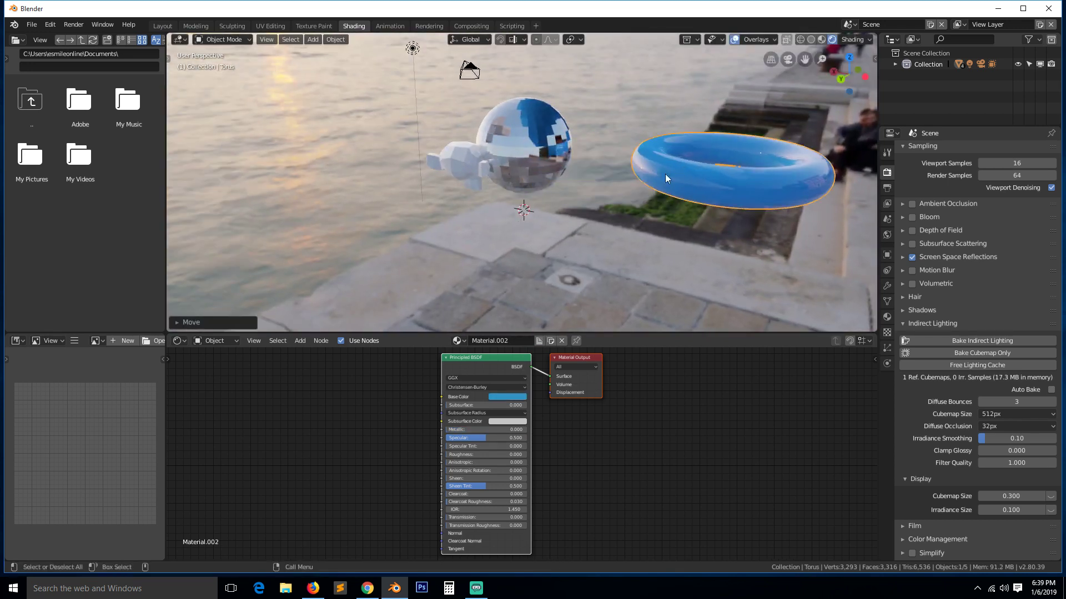
{"action": "left_click", "coordinate": [445, 167]}
{"action": "key", "text": "g"}
{"action": "left_click", "coordinate": [360, 168]}
Apply smooth shading to the metallic sphere
{"action": "left_click", "coordinate": [484, 151]}
{"action": "middle_click_drag", "start_coordinate": [484, 151], "coordinate": [397, 199]}
{"action": "right_click", "coordinate": [512, 144]}
{"action": "left_click", "coordinate": [513, 144]}
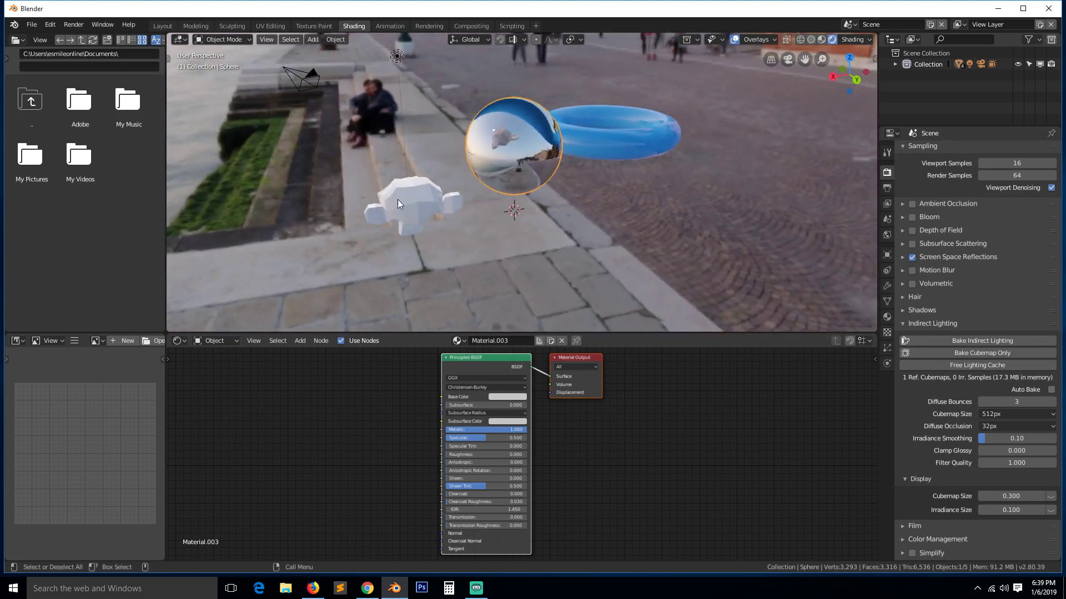
Reposition the monkey head farther from the sphere and the torus close beside it, checking the sphere's reflections
{"action": "left_click", "coordinate": [397, 199]}
{"action": "key", "text": "g"}
{"action": "left_click", "coordinate": [334, 166]}
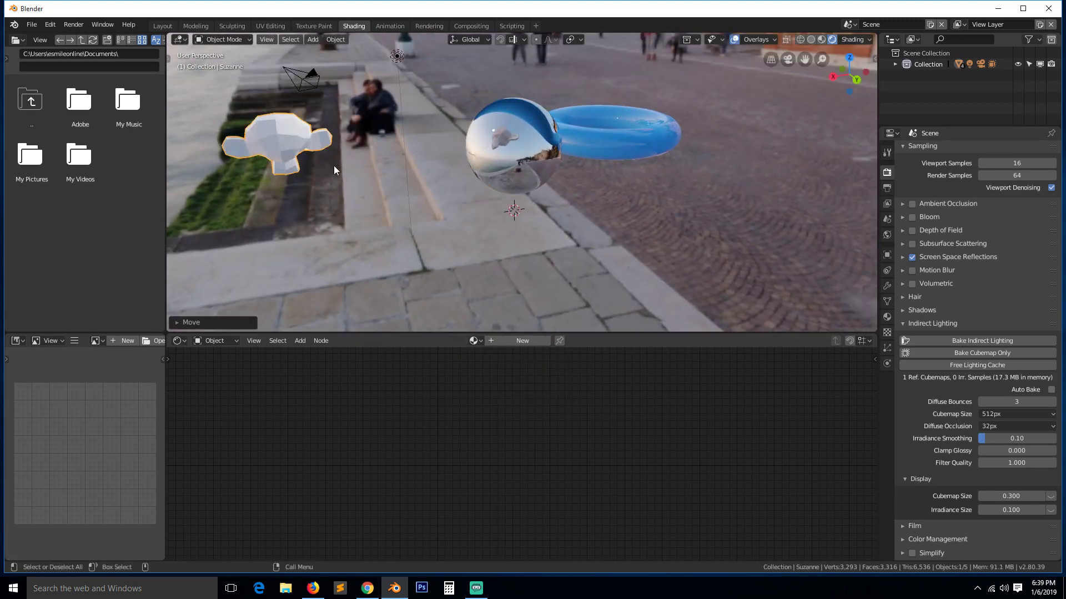
{"action": "left_click", "coordinate": [584, 131]}
{"action": "key", "text": "g"}
{"action": "left_click", "coordinate": [671, 178]}
{"action": "middle_click_drag", "start_coordinate": [671, 178], "coordinate": [547, 165]}
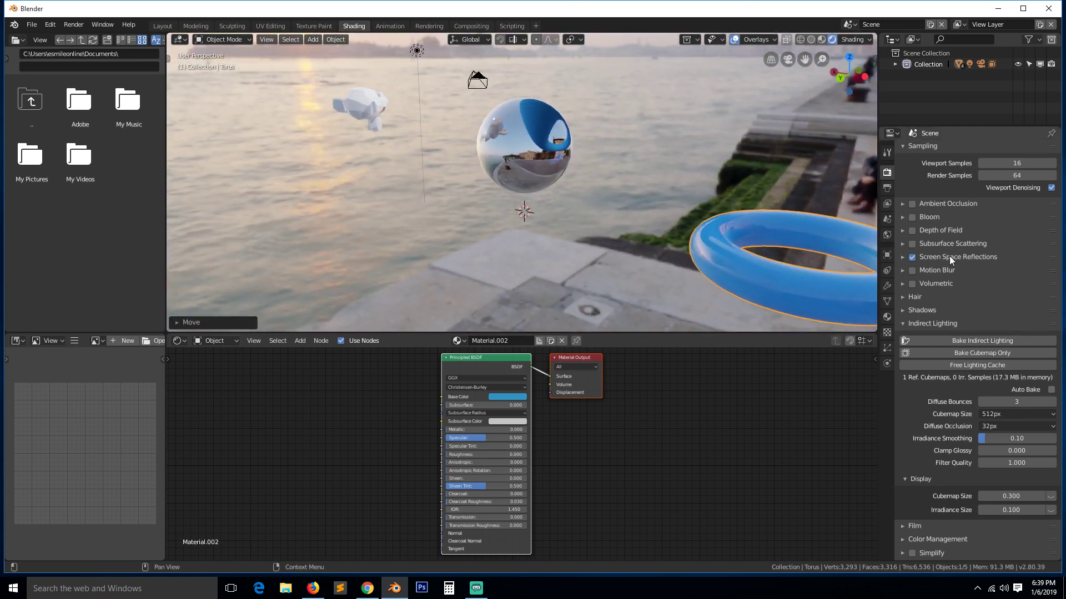
{"action": "left_click_drag", "start_coordinate": [690, 279], "coordinate": [531, 192]}
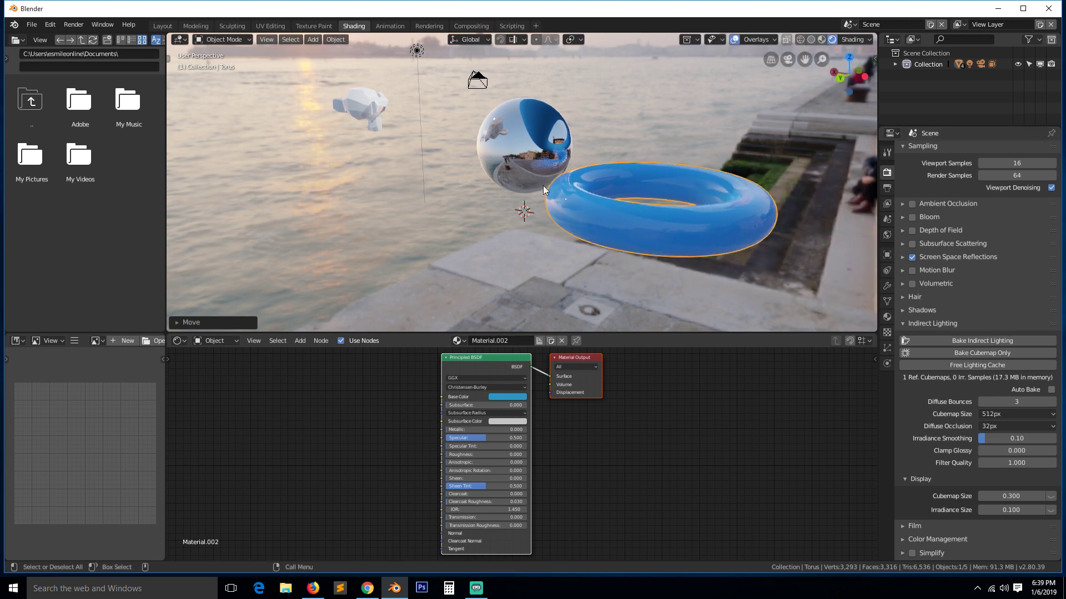
Unhide the plane and reflection probe, select the probe, and examine the reflections on the plane and sphere from several angles
{"action": "left_click", "coordinate": [347, 112]}
{"action": "middle_click_drag", "start_coordinate": [521, 152], "coordinate": [608, 175]}
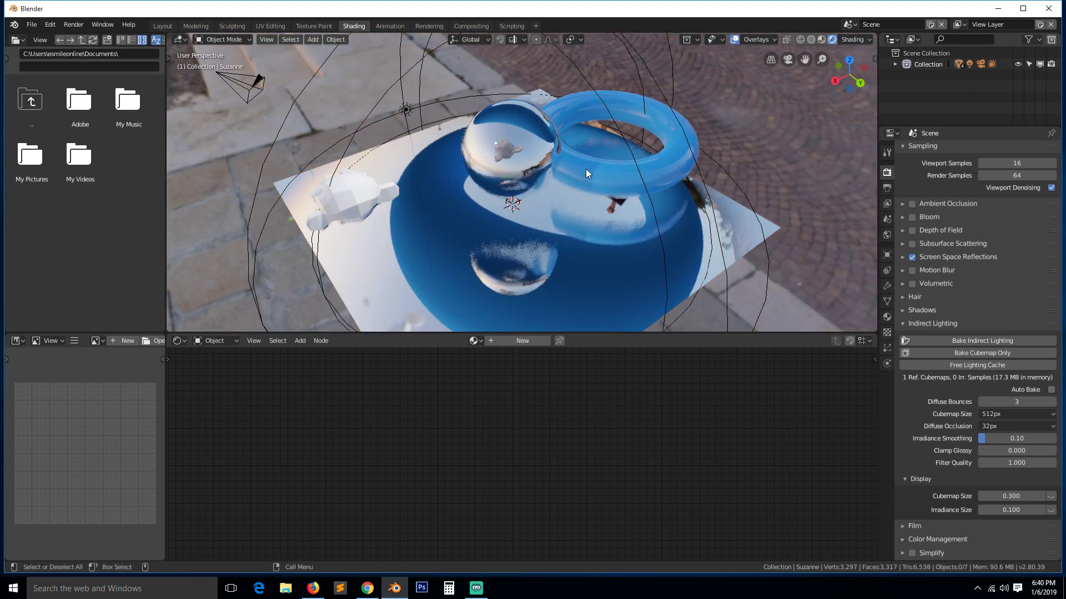
{"action": "middle_click_drag", "start_coordinate": [585, 168], "coordinate": [501, 69]}
{"action": "left_click", "coordinate": [501, 68]}
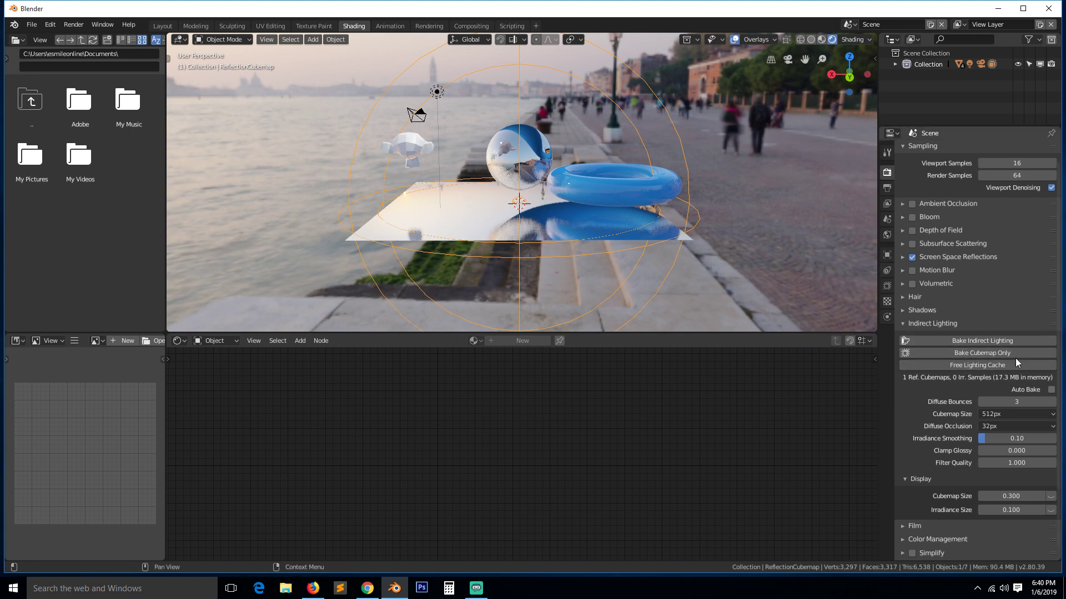
{"action": "mouse_move", "coordinate": [480, 137]}
{"action": "middle_mouse_down"}
{"action": "mouse_move", "coordinate": [570, 199]}
{"action": "mouse_move", "coordinate": [496, 145]}
{"action": "middle_mouse_up"}
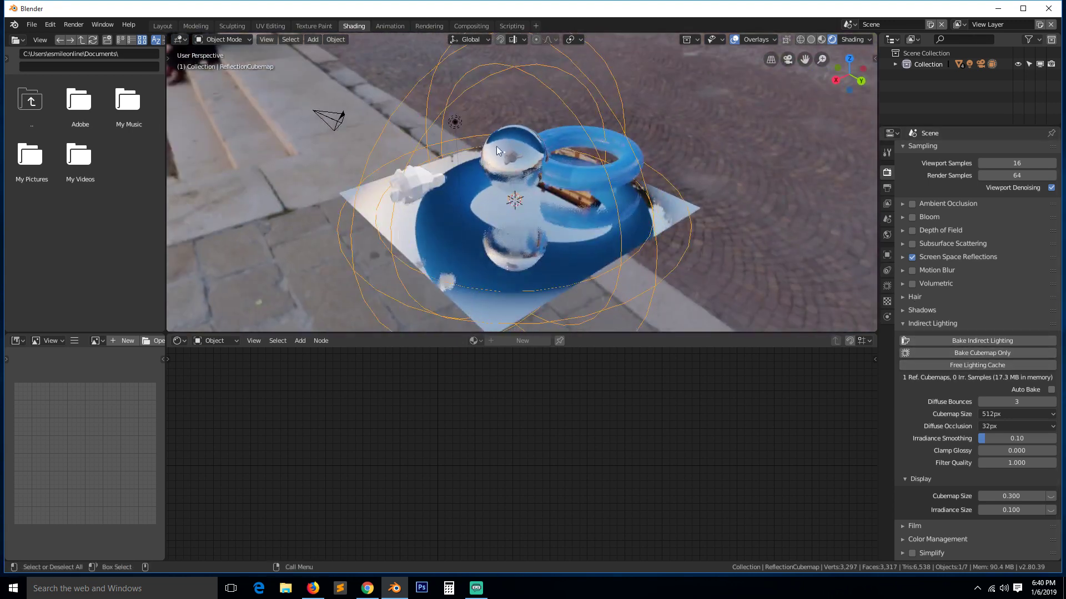
{"action": "middle_click_drag", "start_coordinate": [453, 183], "coordinate": [633, 176]}
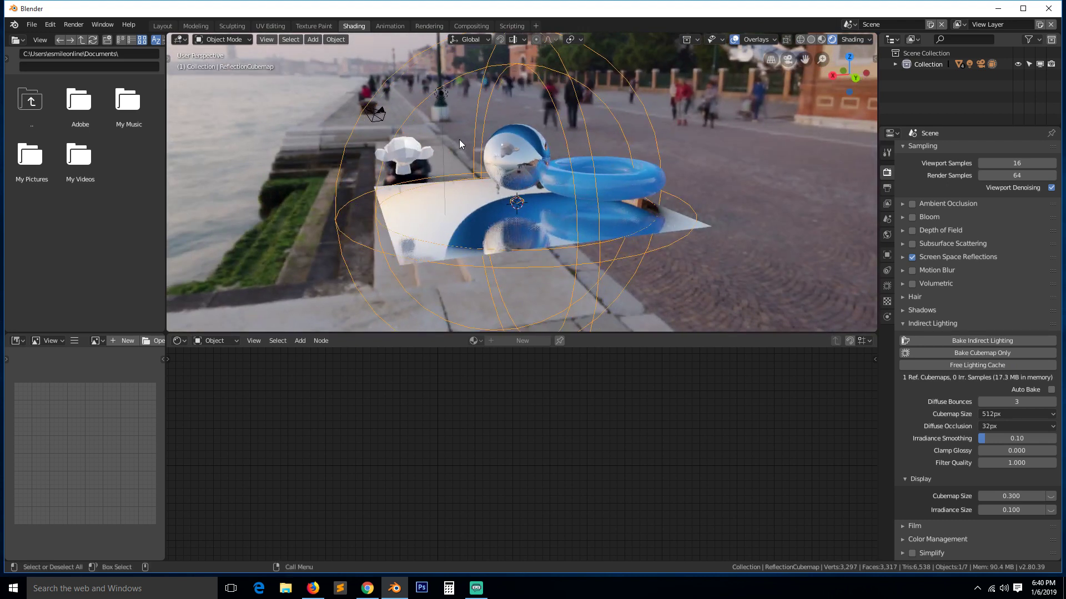
Give the monkey head a new material with Roughness 0 and Metallic 1
{"action": "left_click", "coordinate": [397, 148]}
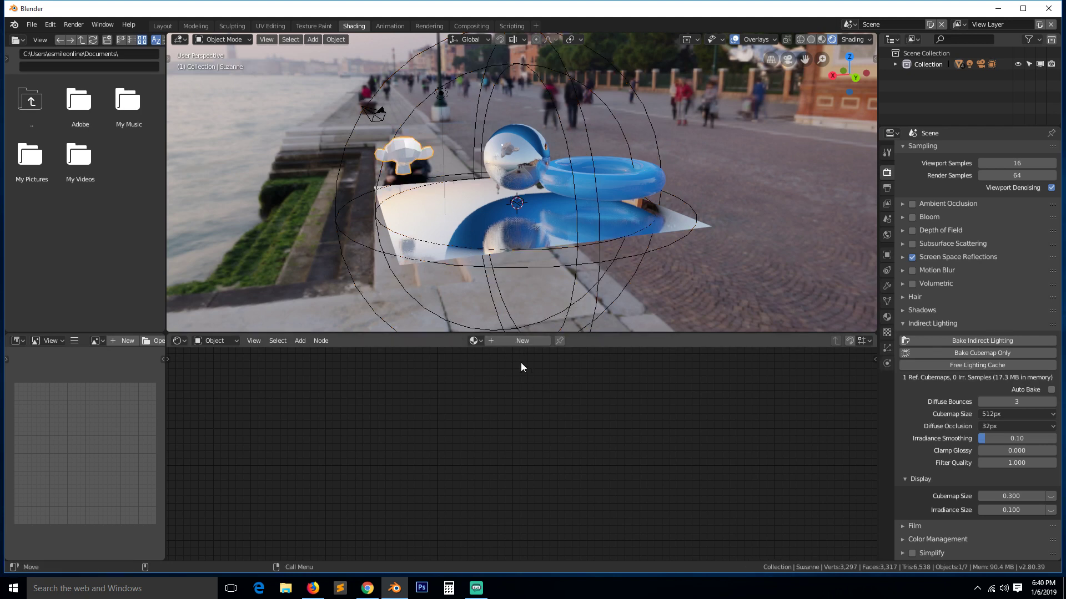
{"action": "left_click", "coordinate": [505, 341]}
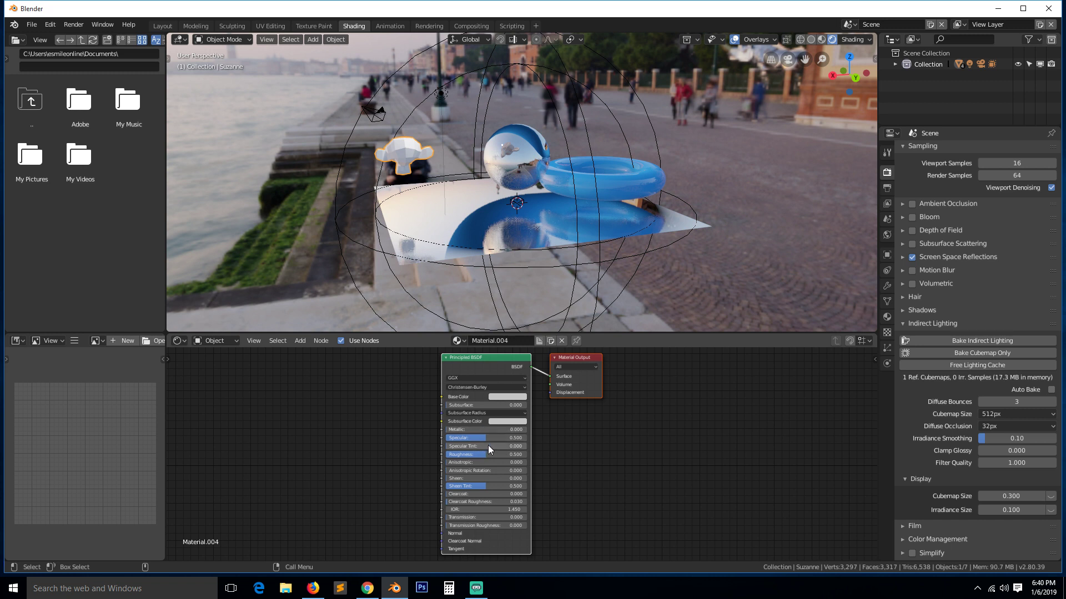
{"action": "left_click_drag", "start_coordinate": [486, 453], "coordinate": [444, 454]}
{"action": "left_click_drag", "start_coordinate": [517, 429], "coordinate": [555, 429]}
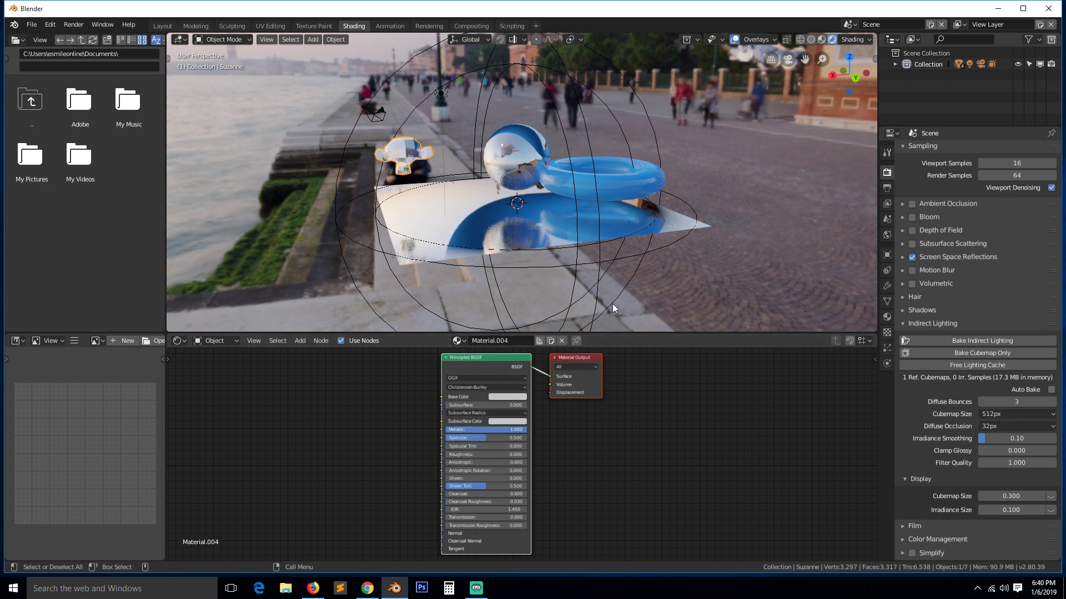
Add a level 2 subdivision to the monkey head and apply smooth shading
{"action": "key", "text": "ctrl+2"}
{"action": "right_click", "coordinate": [408, 152]}
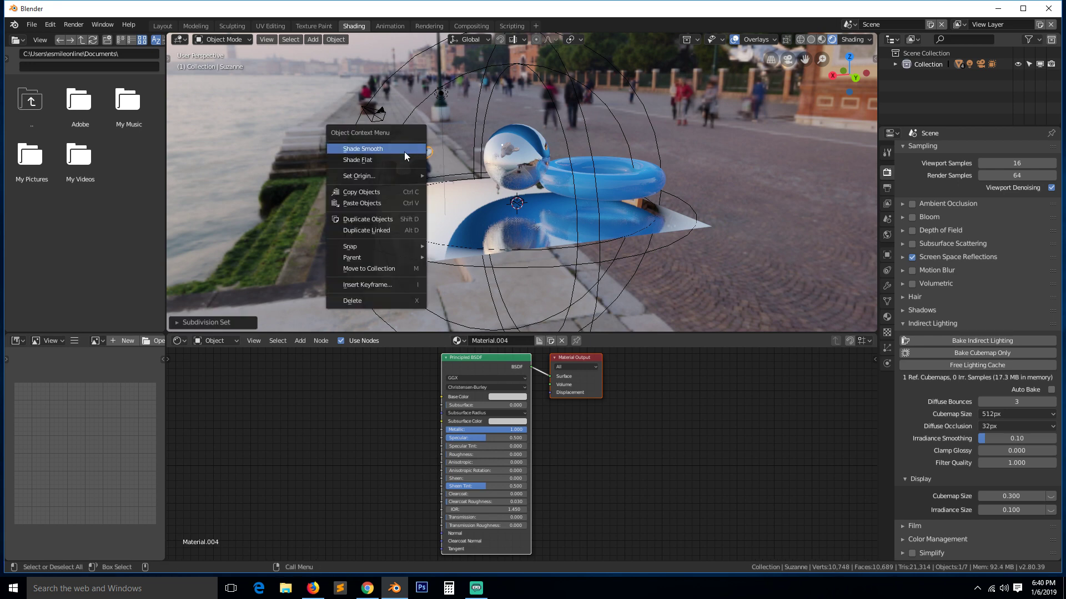
{"action": "left_click", "coordinate": [408, 149]}
{"action": "key", "text": "KP_Decimal"}
Move the monkey head farther away from the metallic sphere
{"action": "middle_click_drag", "start_coordinate": [407, 147], "coordinate": [519, 143]}
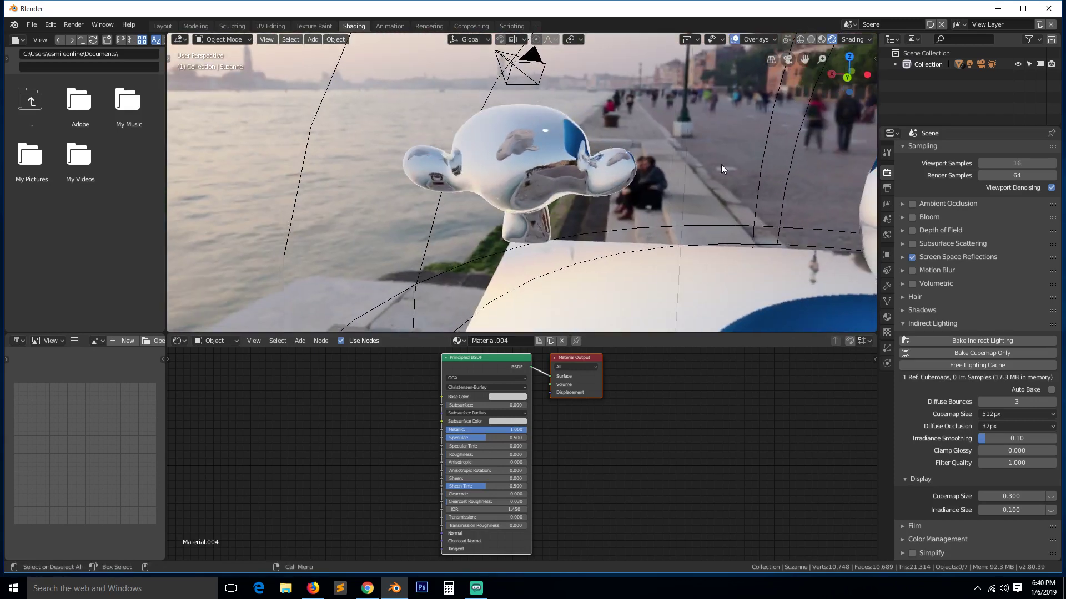
{"action": "scroll", "coordinate": [502, 169], "scroll_direction": "down", "scroll_amount": 3}
{"action": "left_click", "coordinate": [505, 170]}
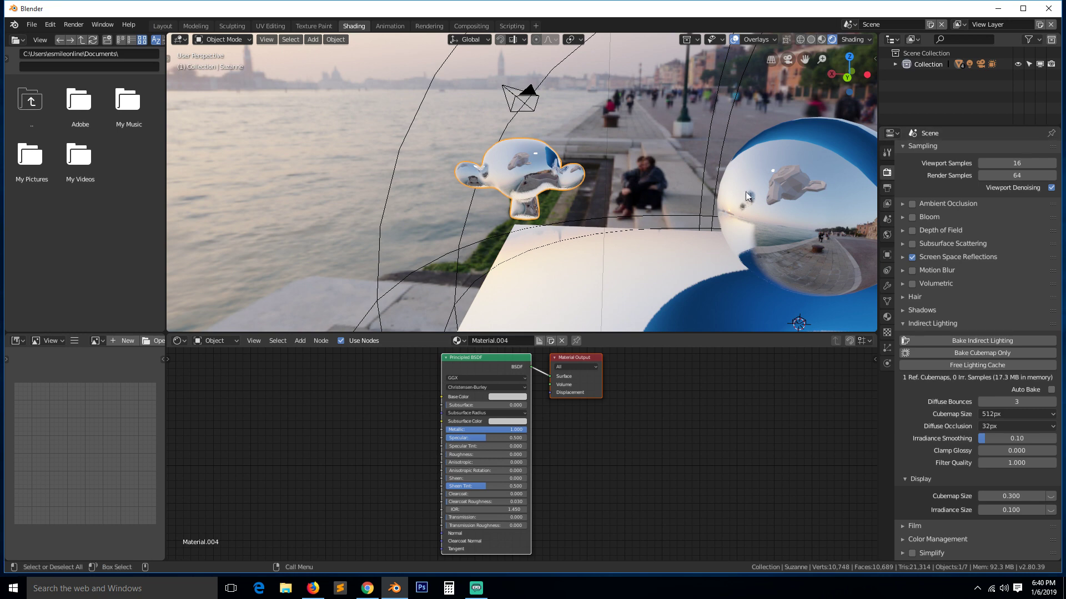
{"action": "key", "text": "g"}
{"action": "left_click", "coordinate": [598, 152]}
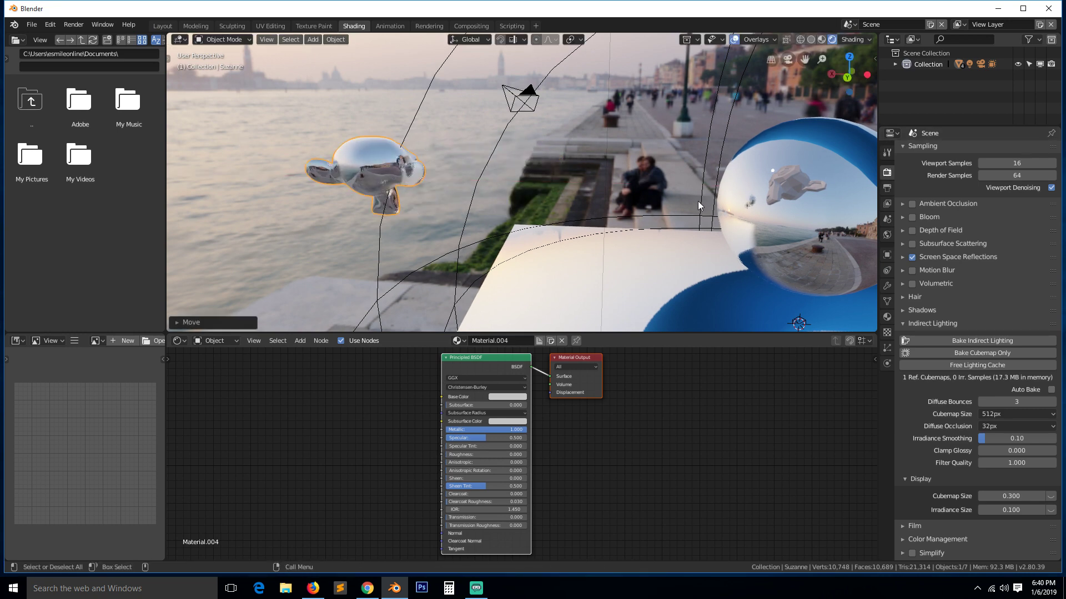
Move the monkey head along the global X axis toward the sphere and check its reflections
{"action": "middle_click_drag", "start_coordinate": [698, 201], "coordinate": [561, 188]}
{"action": "key", "text": "g"}
{"action": "key", "text": "x"}
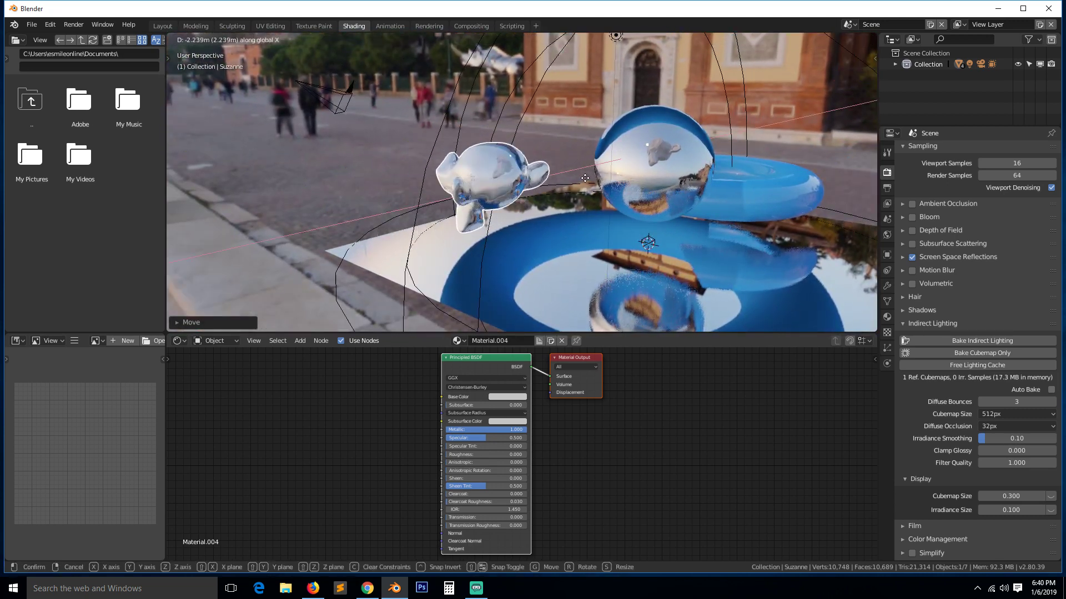
{"action": "left_click", "coordinate": [550, 189]}
{"action": "middle_click_drag", "start_coordinate": [550, 189], "coordinate": [500, 199]}
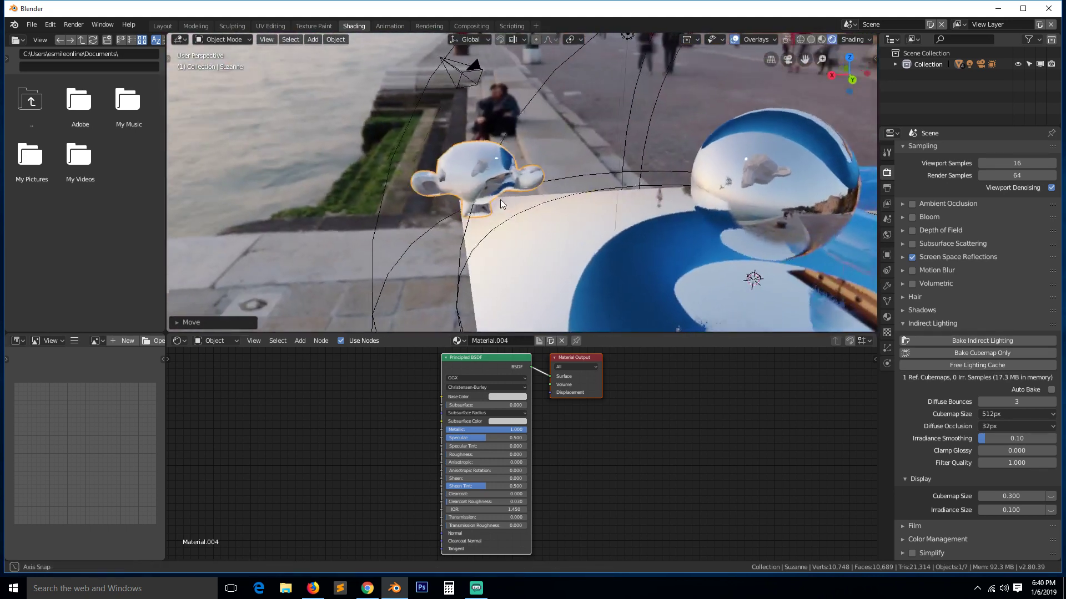
{"action": "left_click", "coordinate": [510, 114]}
{"action": "mouse_move", "coordinate": [510, 114]}
{"action": "middle_mouse_down"}
{"action": "mouse_move", "coordinate": [522, 138]}
{"action": "mouse_move", "coordinate": [500, 129]}
{"action": "middle_mouse_up"}
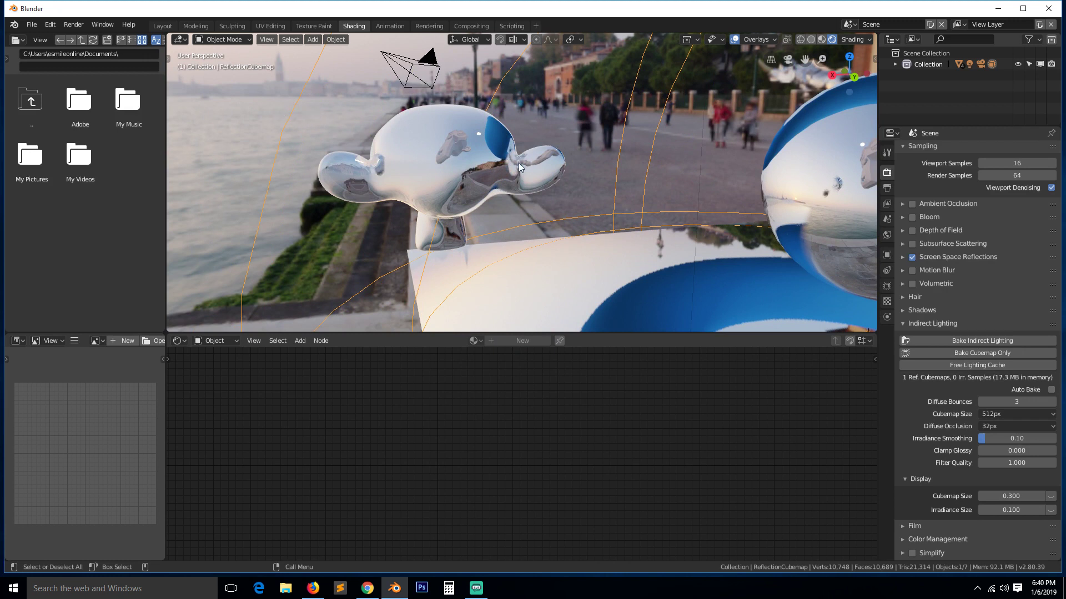
{"action": "key", "text": "g"}
{"action": "key", "text": "x"}
{"action": "right_click", "coordinate": [476, 166]}
{"action": "left_click", "coordinate": [481, 163]}
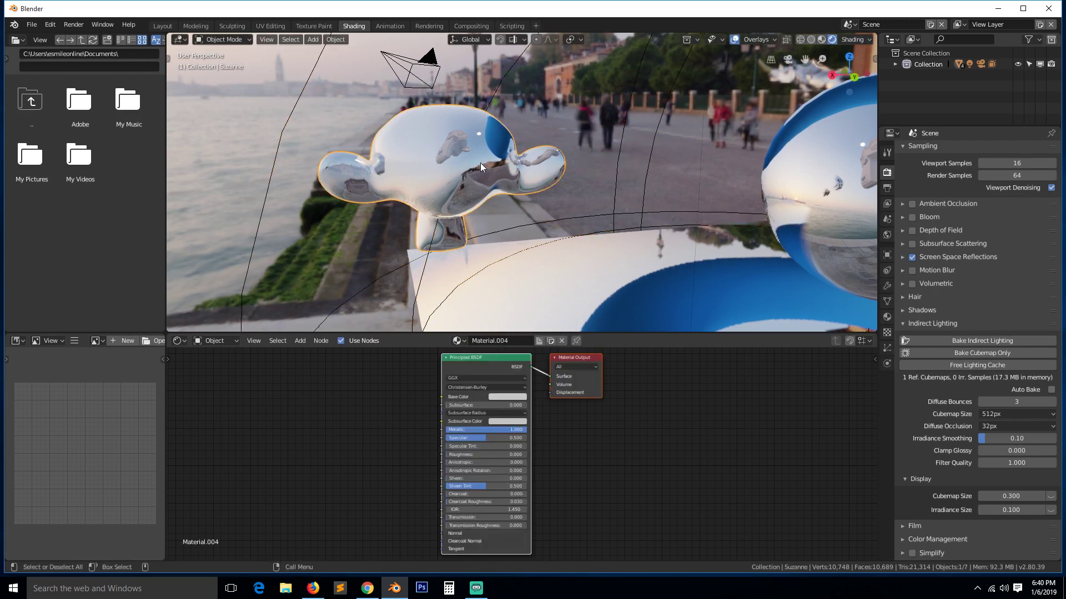
{"action": "key", "text": "g"}
{"action": "key", "text": "x"}
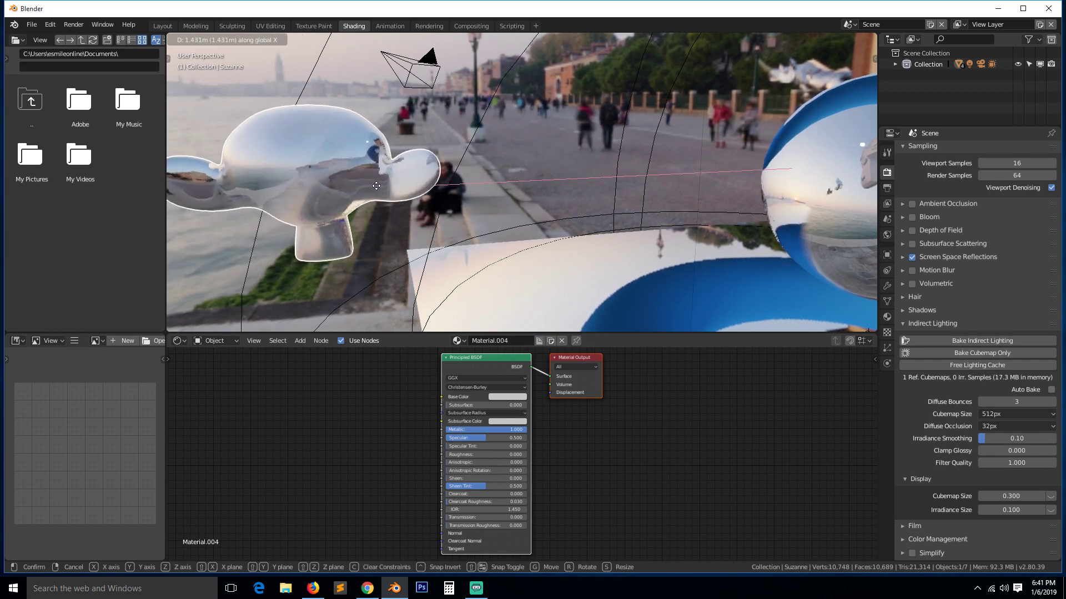
{"action": "right_click", "coordinate": [319, 175]}
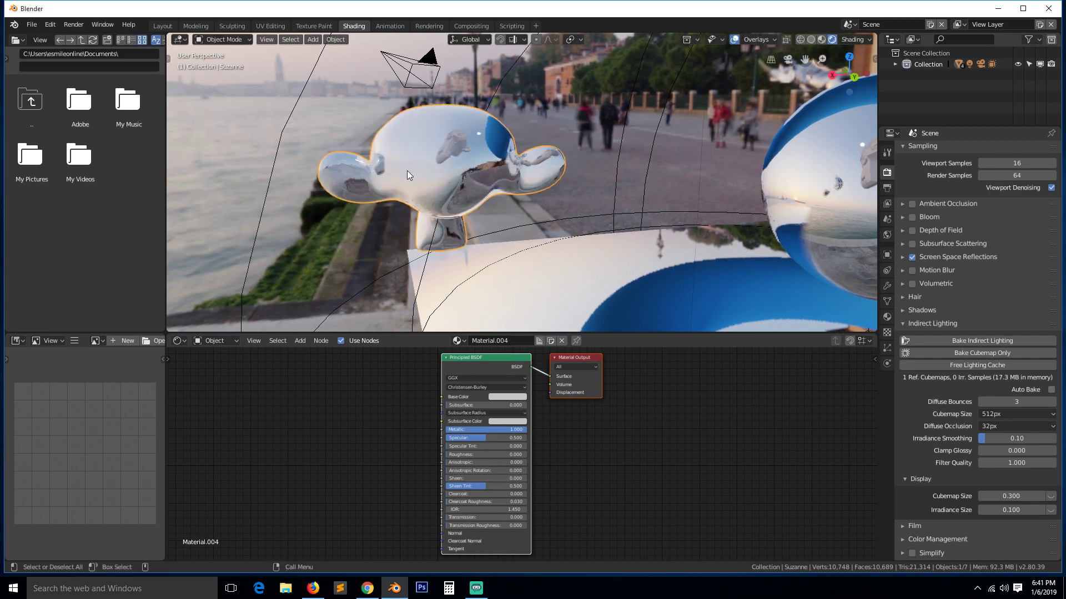
Move the monkey head outward, past the edge of the mirror plane and away from the sphere
{"action": "scroll", "coordinate": [432, 167], "scroll_direction": "down", "scroll_amount": 5}
{"action": "middle_click_drag", "start_coordinate": [466, 151], "coordinate": [508, 166]}
{"action": "left_click", "coordinate": [524, 146]}
{"action": "middle_click_drag", "start_coordinate": [541, 132], "coordinate": [508, 97]}
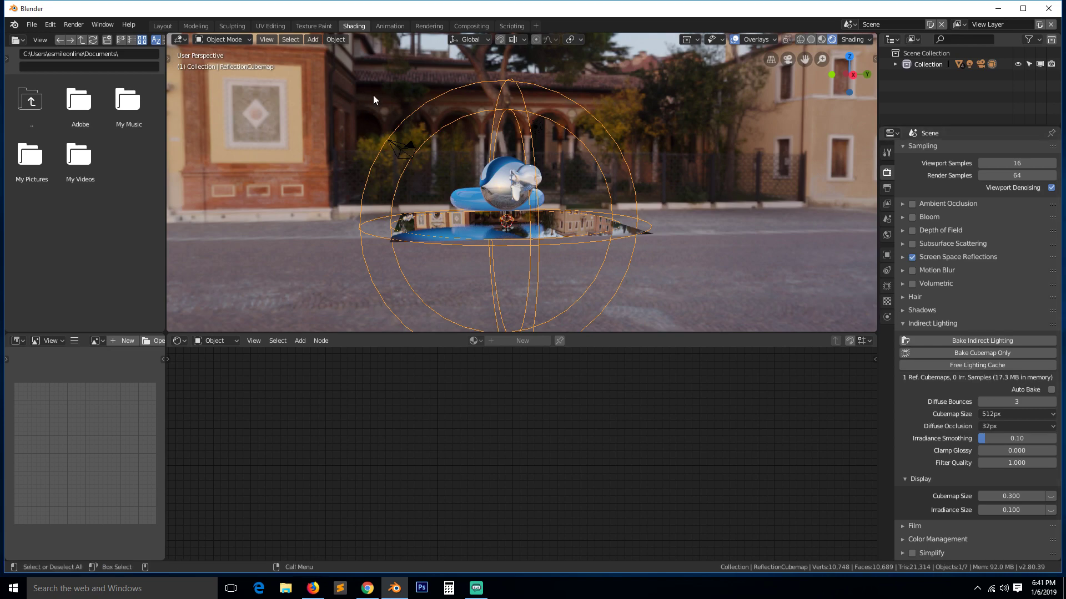
{"action": "middle_click_drag", "start_coordinate": [373, 95], "coordinate": [245, 124]}
{"action": "middle_click_drag", "start_coordinate": [867, 308], "coordinate": [528, 177]}
{"action": "left_click", "coordinate": [501, 161]}
{"action": "scroll", "coordinate": [501, 164], "scroll_direction": "up", "scroll_amount": 4}
{"action": "key", "text": "g"}
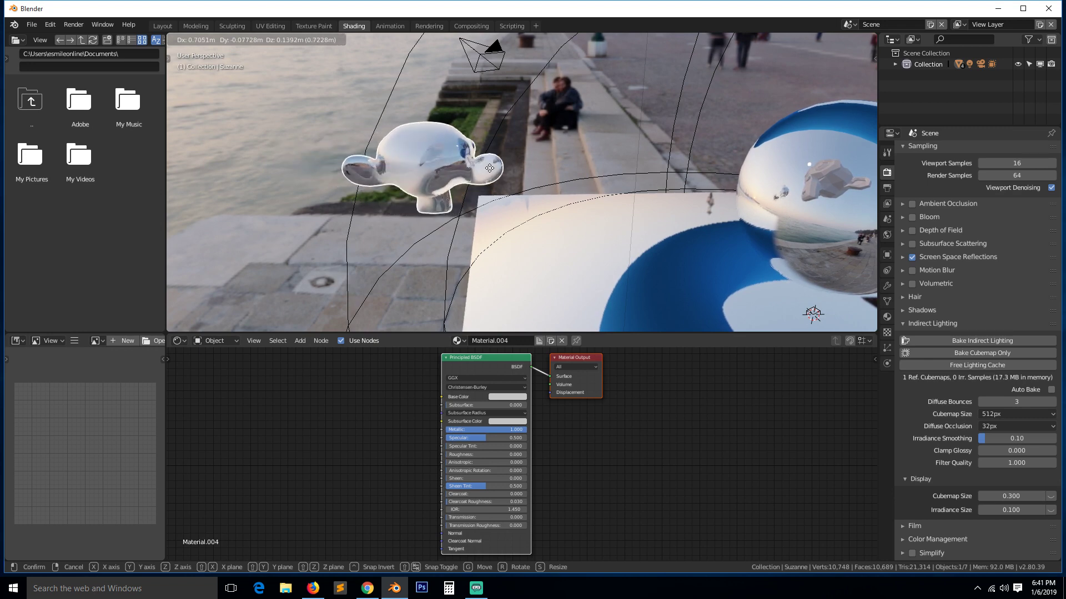
{"action": "left_click", "coordinate": [424, 160]}
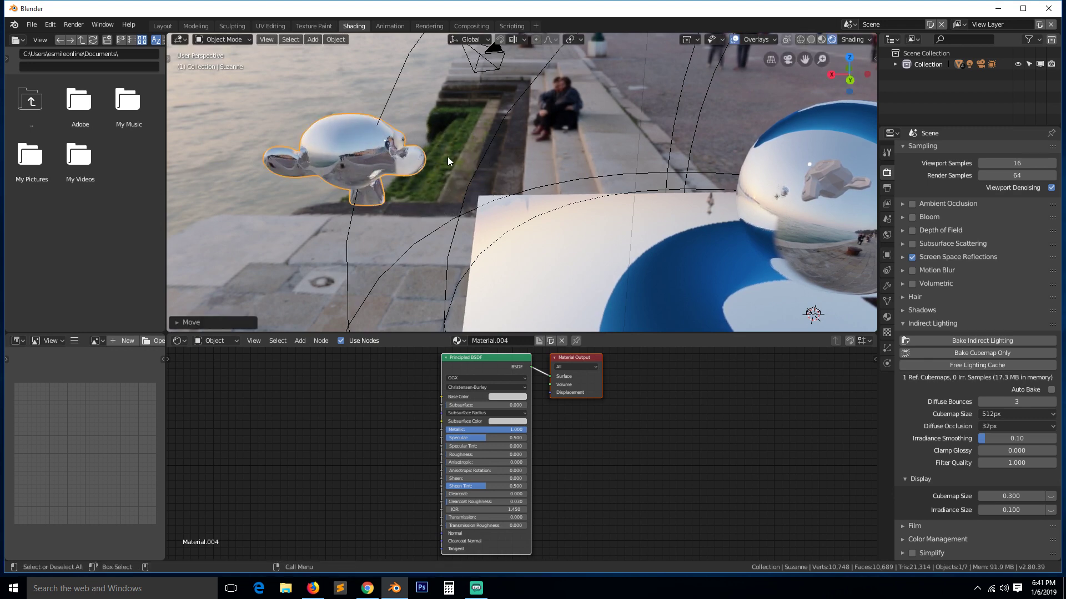
Shift the monkey head back and forth around the boundary of the reflection cubemap, comparing the reflections on its surface
{"action": "middle_click_drag", "start_coordinate": [447, 156], "coordinate": [412, 166]}
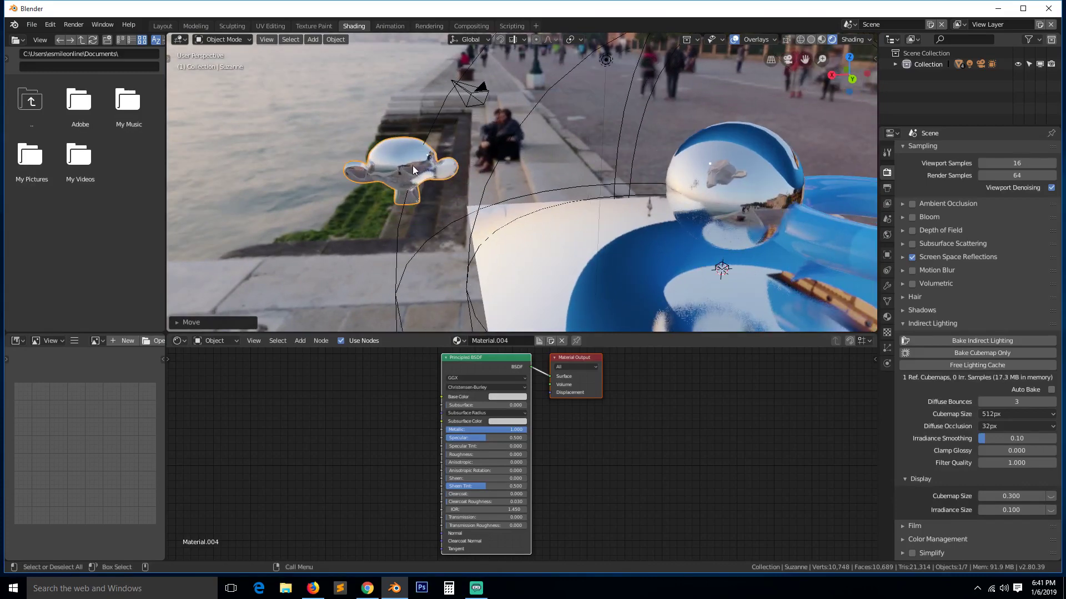
{"action": "middle_click_drag", "start_coordinate": [278, 91], "coordinate": [598, 128]}
{"action": "middle_click_drag", "start_coordinate": [712, 125], "coordinate": [671, 168]}
{"action": "middle_click_drag", "start_coordinate": [558, 165], "coordinate": [686, 169]}
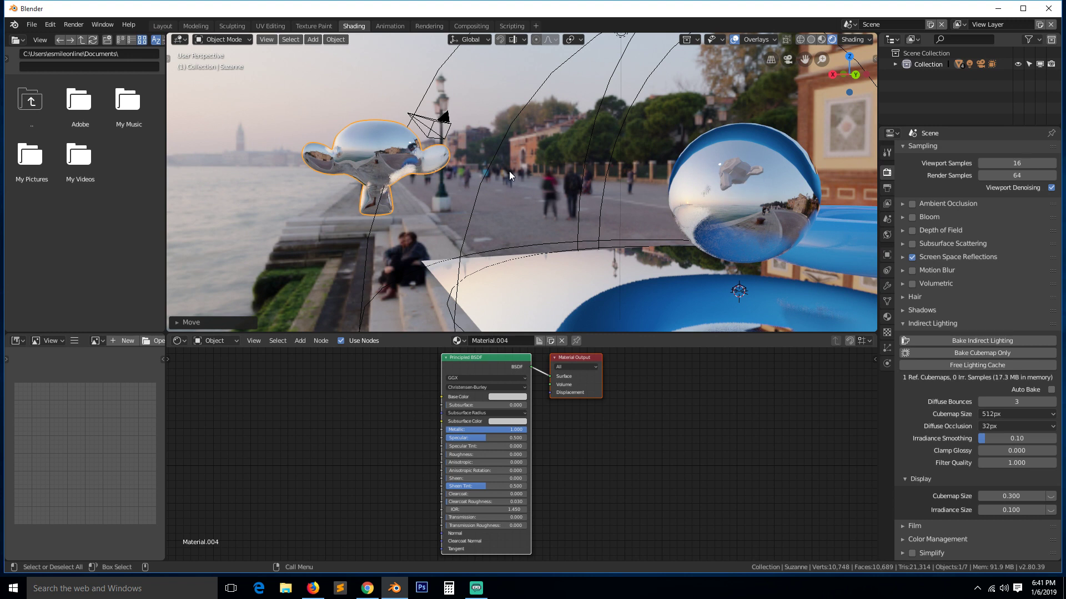
{"action": "middle_click_drag", "start_coordinate": [380, 162], "coordinate": [405, 154]}
{"action": "key", "text": "g"}
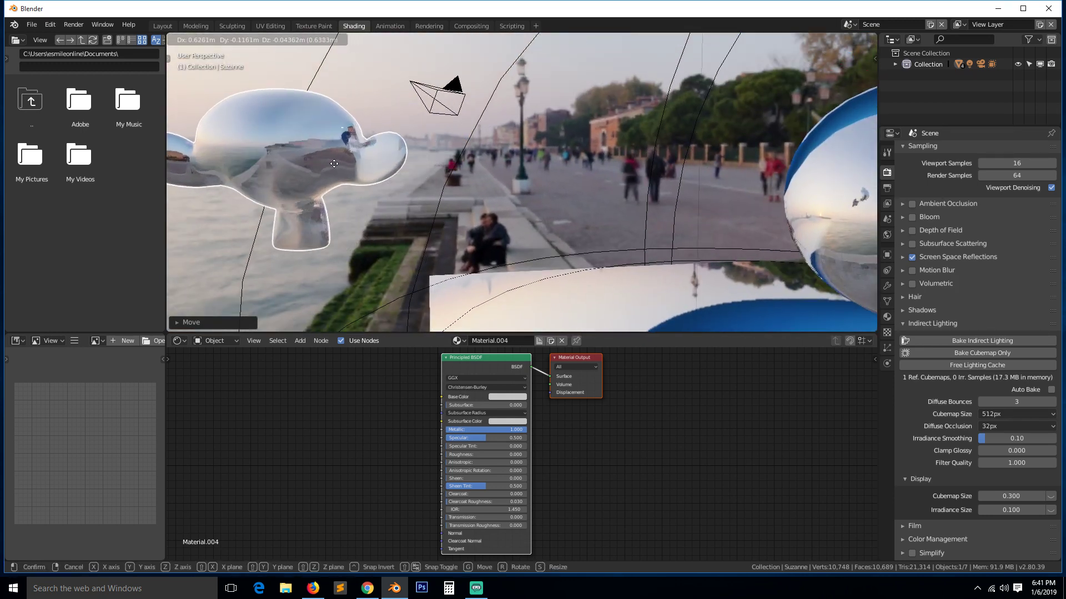
{"action": "left_click", "coordinate": [280, 168]}
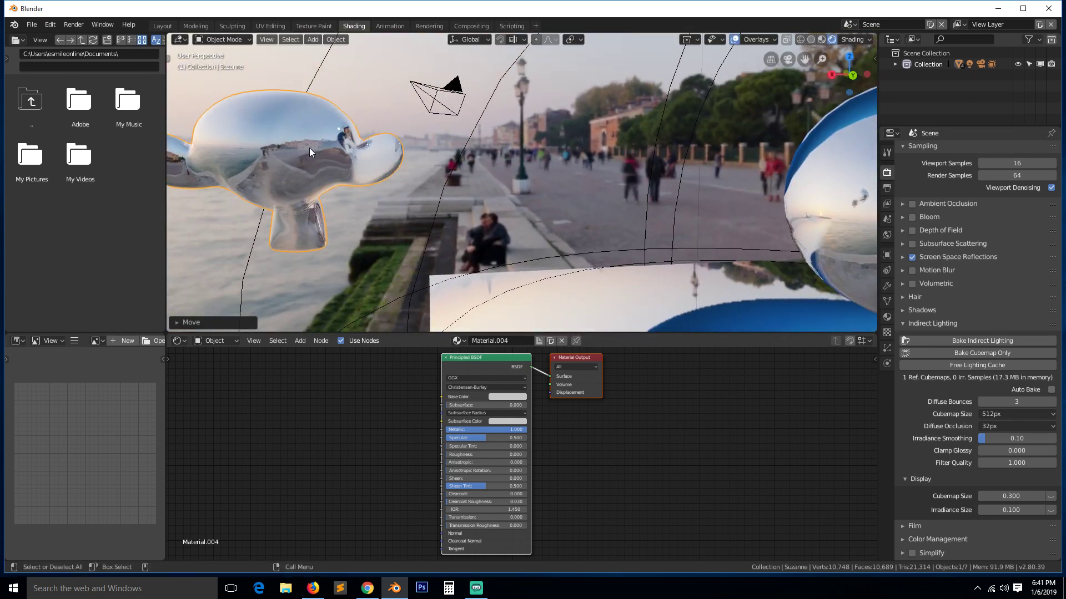
{"action": "key", "text": "g"}
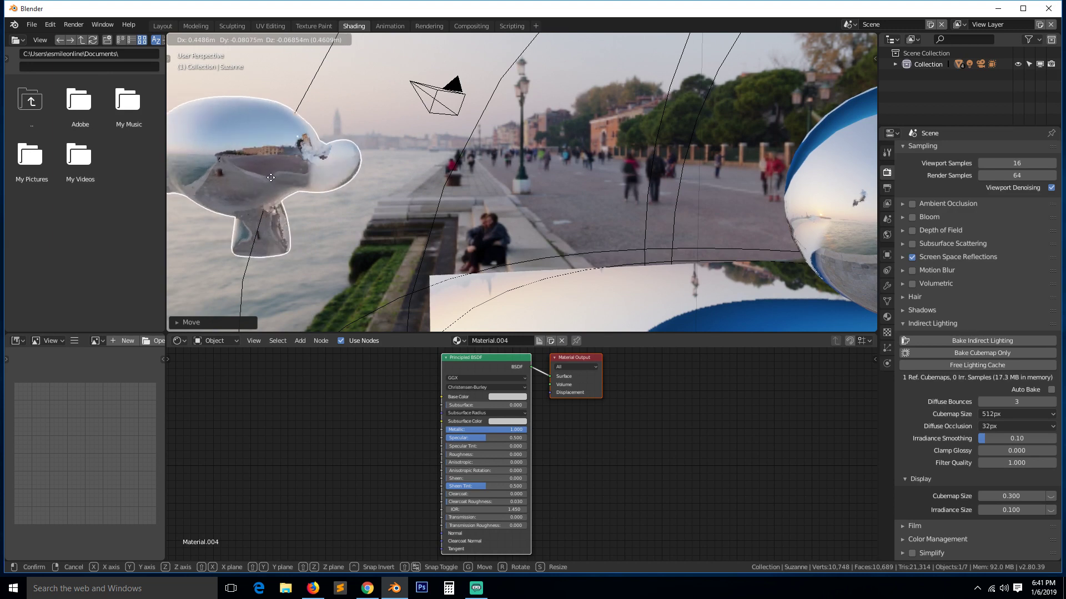
{"action": "left_click", "coordinate": [323, 187]}
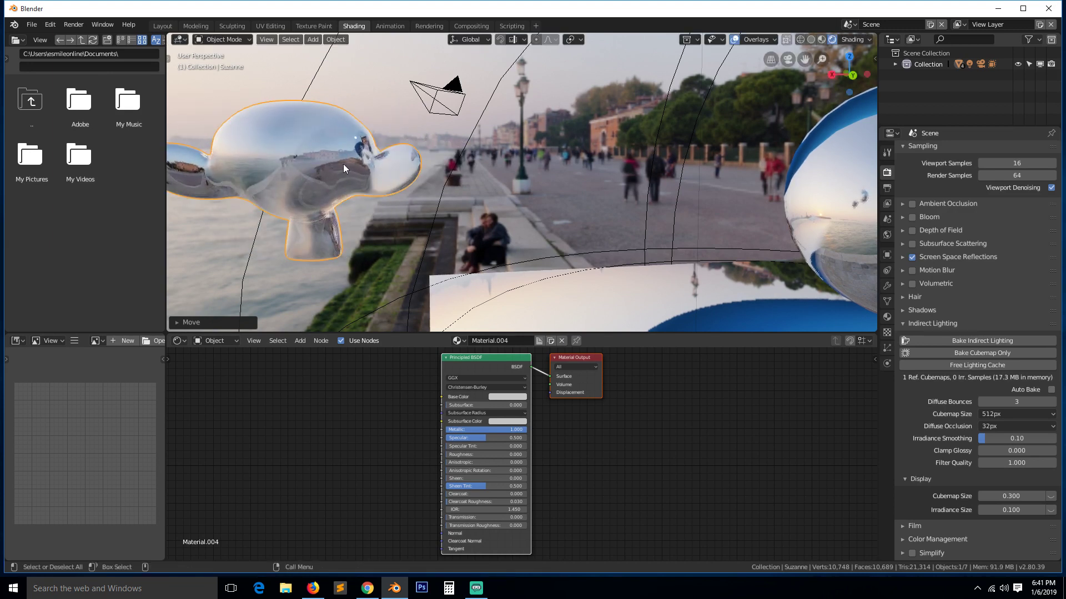
{"action": "key", "text": "g"}
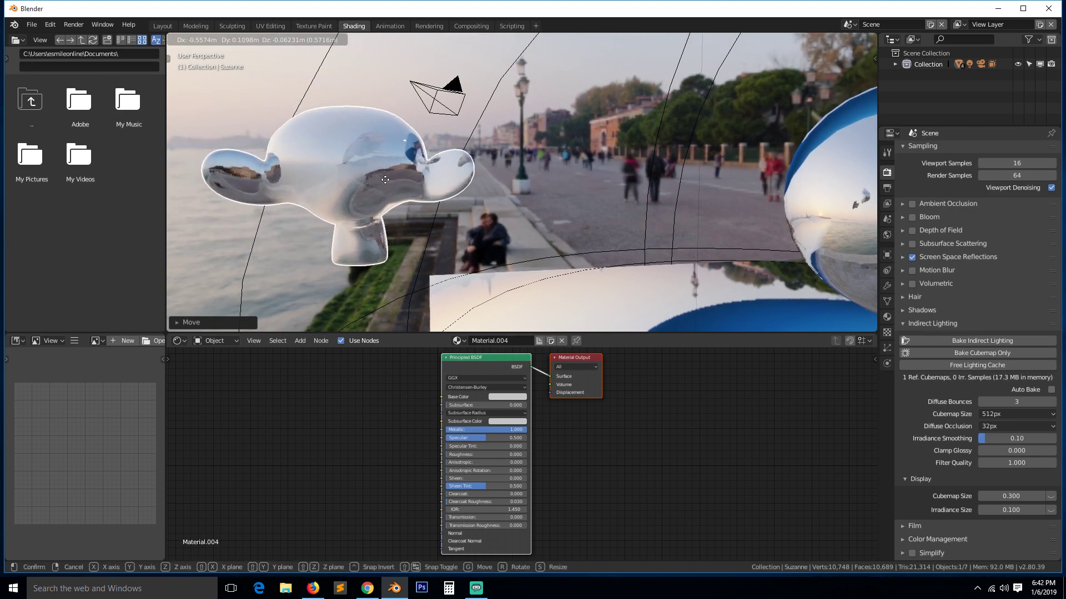
{"action": "left_click", "coordinate": [323, 179]}
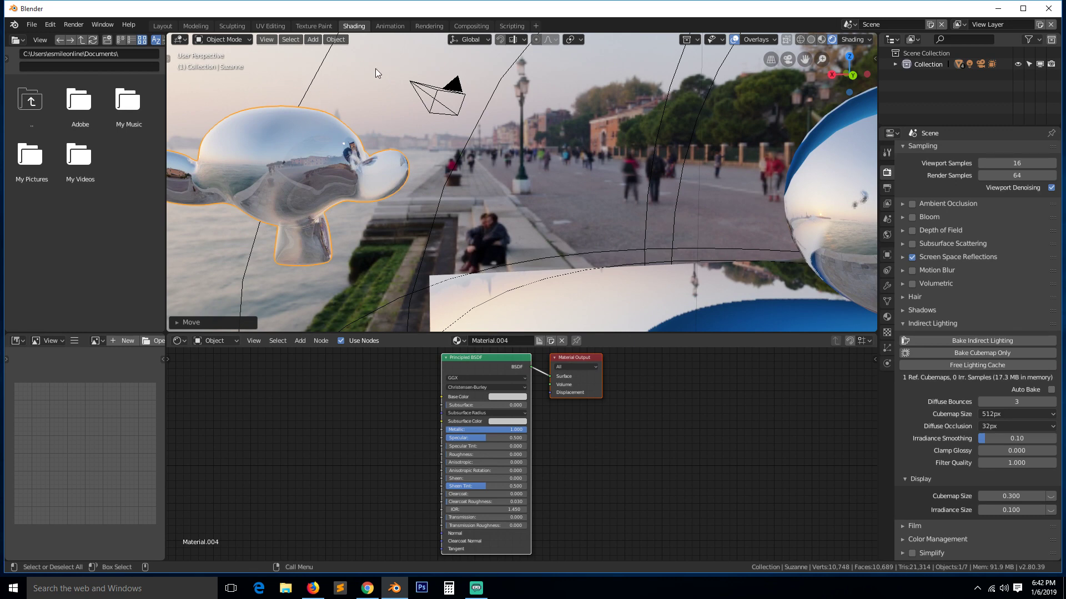
Move the monkey head above the mirror plane, close to the metallic sphere
{"action": "scroll", "coordinate": [429, 171], "scroll_direction": "down", "scroll_amount": 6}
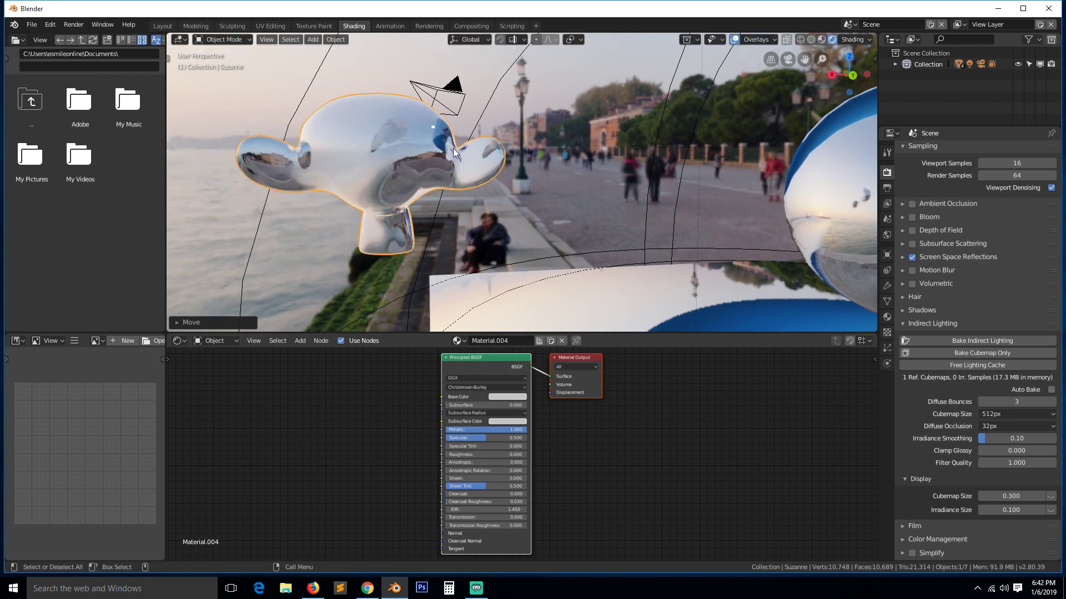
{"action": "key", "text": "alt+a"}
{"action": "middle_click_drag", "start_coordinate": [478, 170], "coordinate": [595, 209]}
{"action": "scroll", "coordinate": [595, 209], "scroll_direction": "up", "scroll_amount": 3}
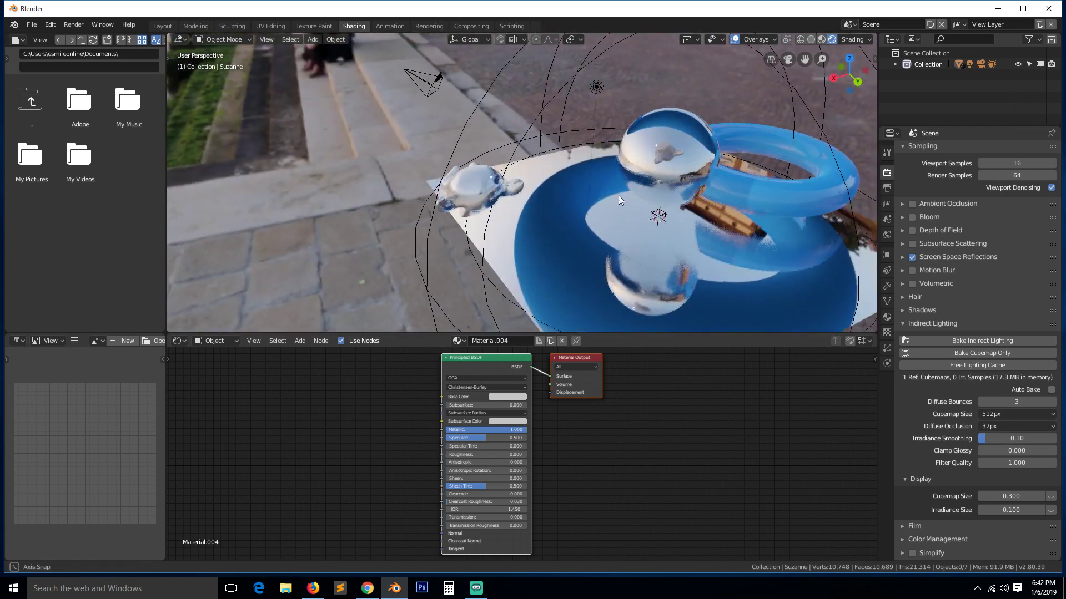
{"action": "left_click", "coordinate": [514, 187]}
{"action": "key", "text": "g"}
{"action": "left_click", "coordinate": [661, 166]}
{"action": "key", "text": "g"}
{"action": "left_click", "coordinate": [625, 118]}
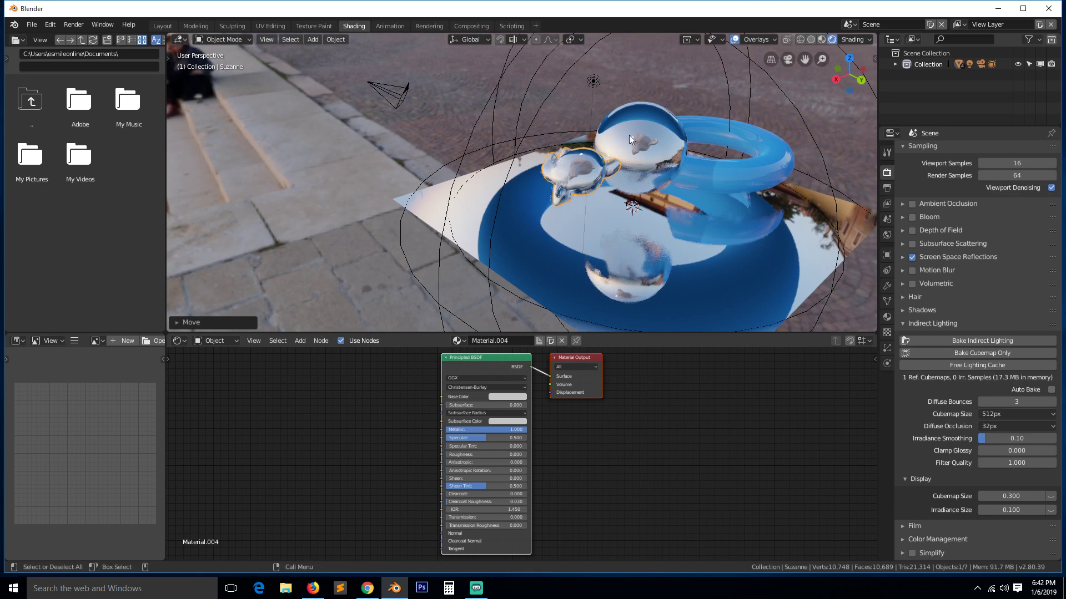
{"action": "left_click", "coordinate": [628, 135]}
{"action": "key", "text": "g"}
{"action": "left_click", "coordinate": [587, 164]}
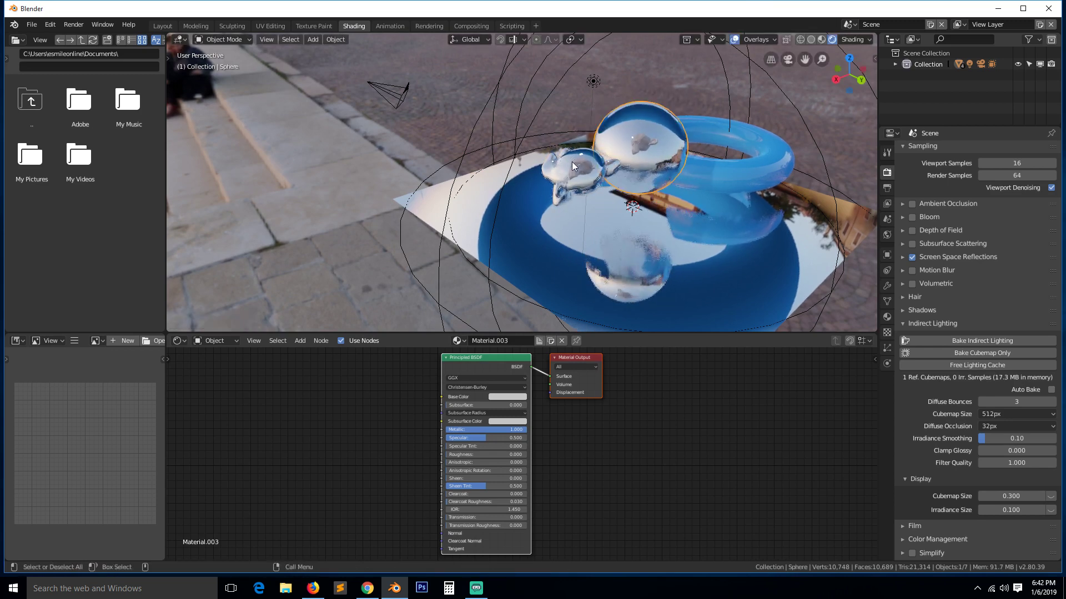
Deselect everything and add a Reflection Plane light probe to the scene
{"action": "scroll", "coordinate": [586, 211], "scroll_direction": "down", "scroll_amount": 3}
{"action": "scroll", "coordinate": [586, 211], "scroll_direction": "down", "scroll_amount": 3}
{"action": "key", "text": "alt+a"}
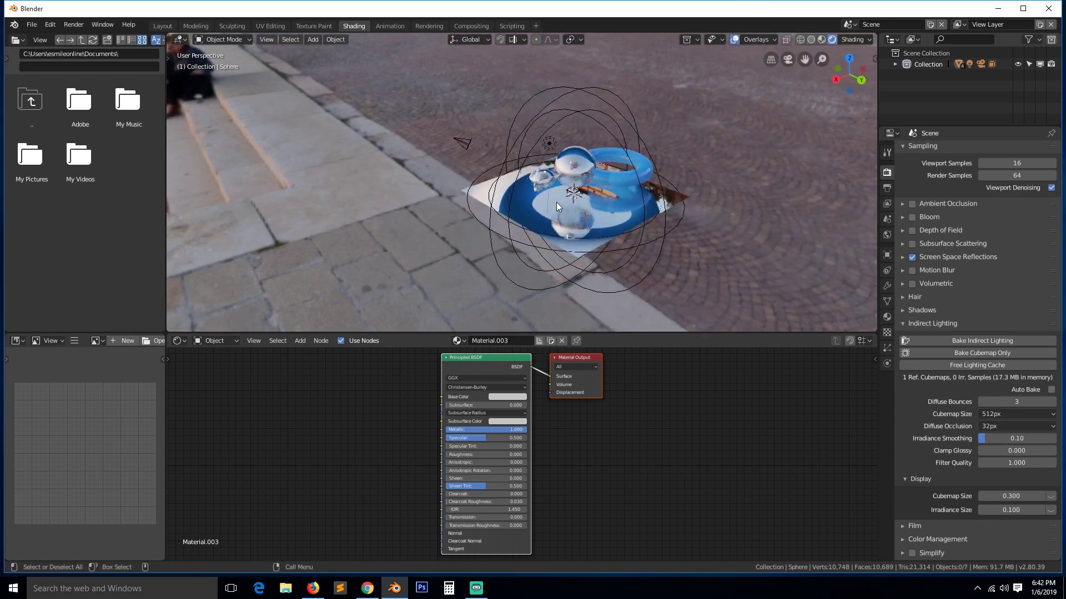
{"action": "scroll", "coordinate": [556, 202], "scroll_direction": "up", "scroll_amount": 4}
{"action": "mouse_move", "coordinate": [575, 205]}
{"action": "middle_mouse_down"}
{"action": "mouse_move", "coordinate": [593, 215]}
{"action": "mouse_move", "coordinate": [563, 193]}
{"action": "middle_mouse_up"}
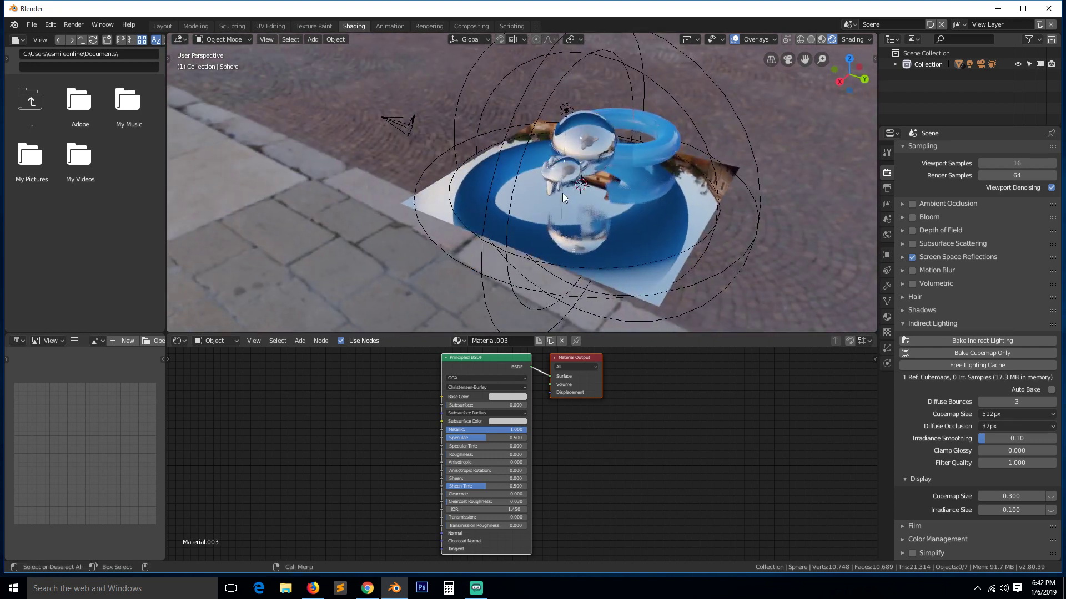
{"action": "key", "text": "shift+a"}
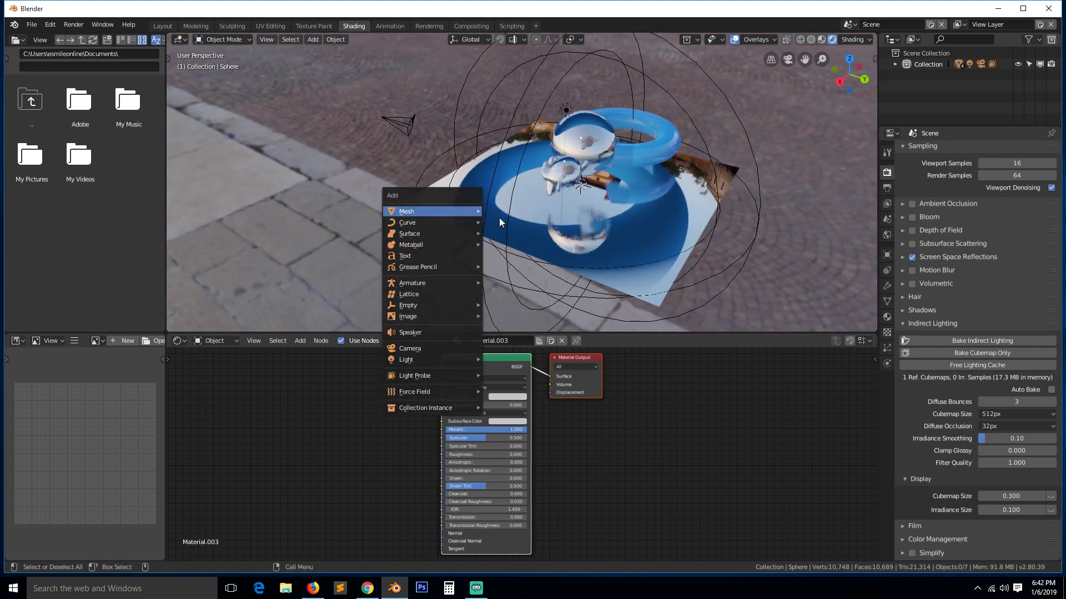
{"action": "middle_click_drag", "start_coordinate": [651, 238], "coordinate": [538, 169]}
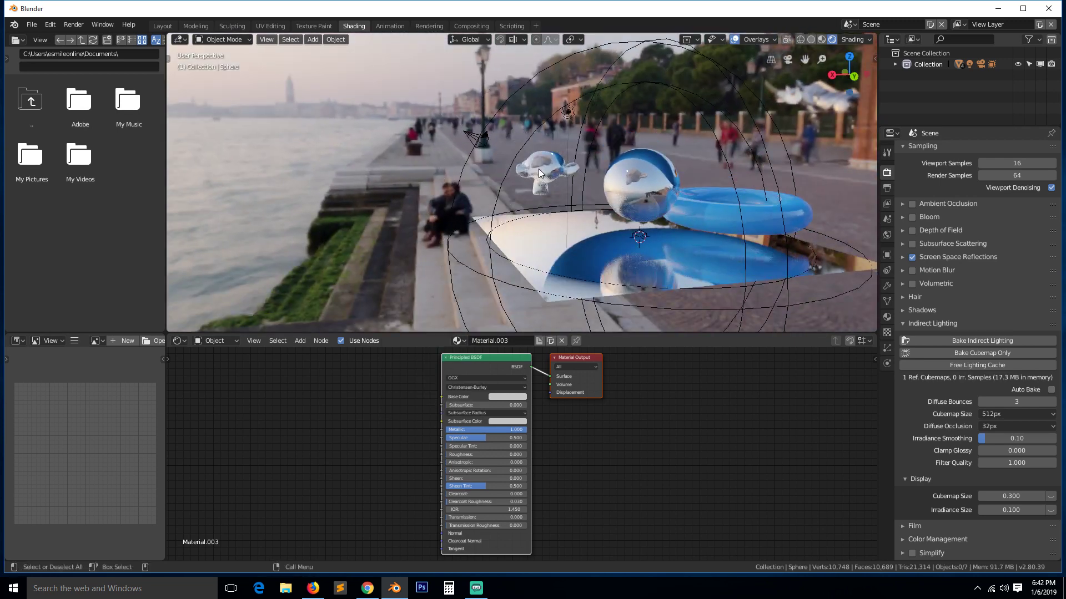
{"action": "key", "text": "shift+a"}
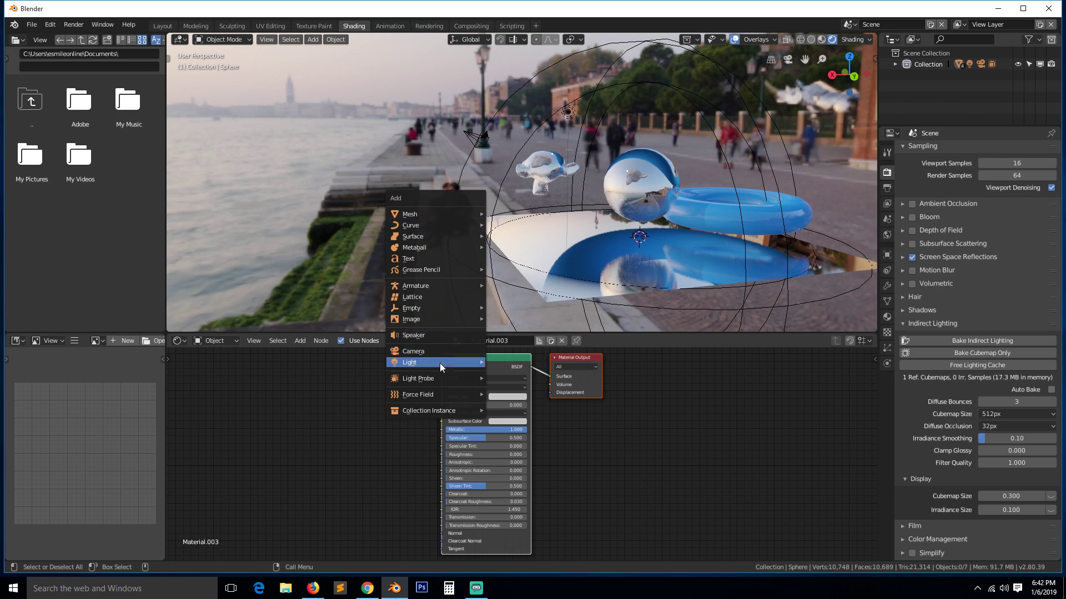
{"action": "mouse_move", "coordinate": [449, 380]}
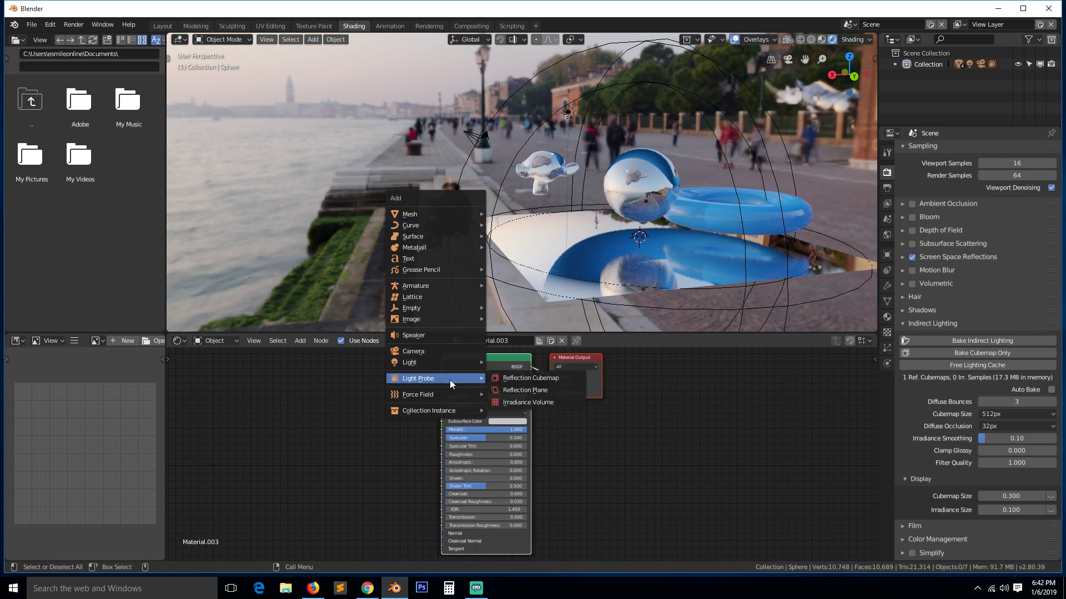
{"action": "left_click", "coordinate": [526, 390]}
Scale the reflection plane up to cover the whole mirror plane and raise it about 0.018 m along global Z
{"action": "key", "text": "s"}
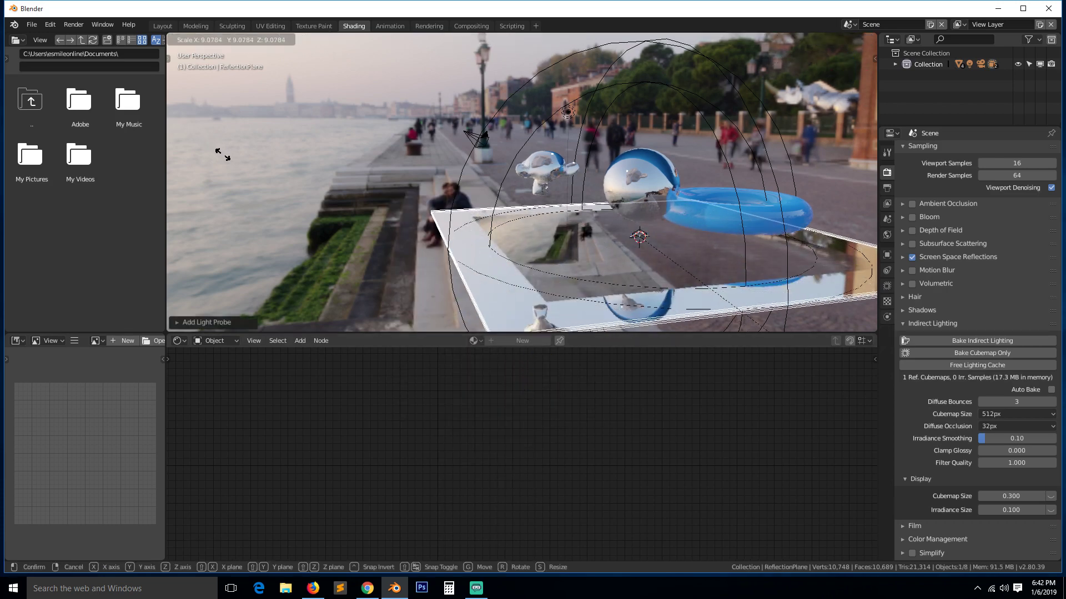
{"action": "left_click", "coordinate": [278, 178]}
{"action": "middle_click_drag", "start_coordinate": [278, 179], "coordinate": [357, 182]}
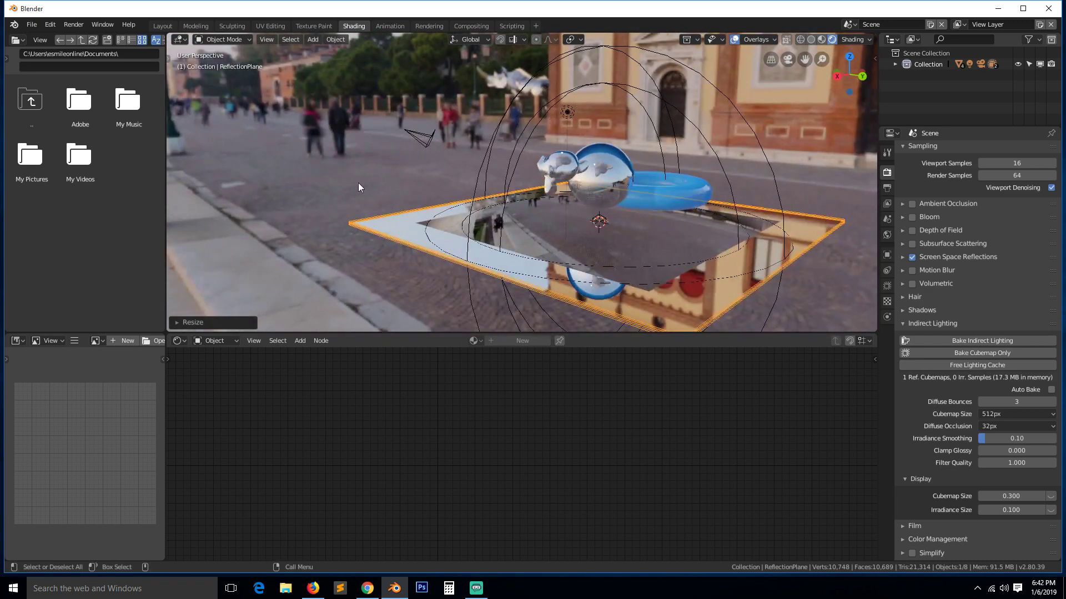
{"action": "key", "text": "g"}
{"action": "key", "text": "z"}
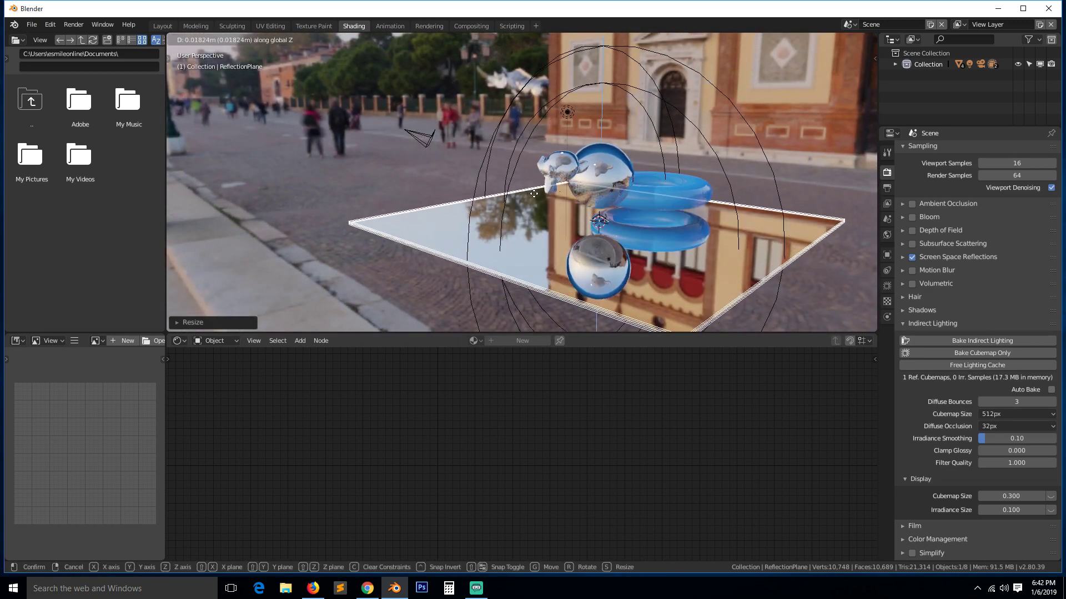
{"action": "left_click", "coordinate": [534, 193]}
Raise the blue torus above the reflection plane and move the metallic sphere up beside it
{"action": "middle_click_drag", "start_coordinate": [571, 194], "coordinate": [653, 238]}
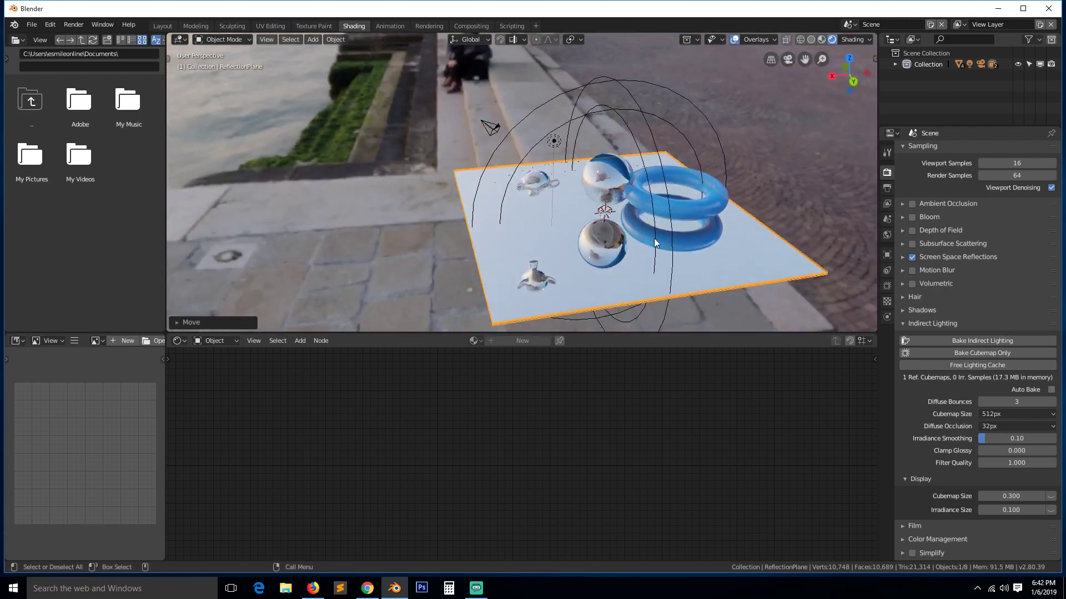
{"action": "left_click", "coordinate": [674, 217]}
{"action": "key", "text": "g"}
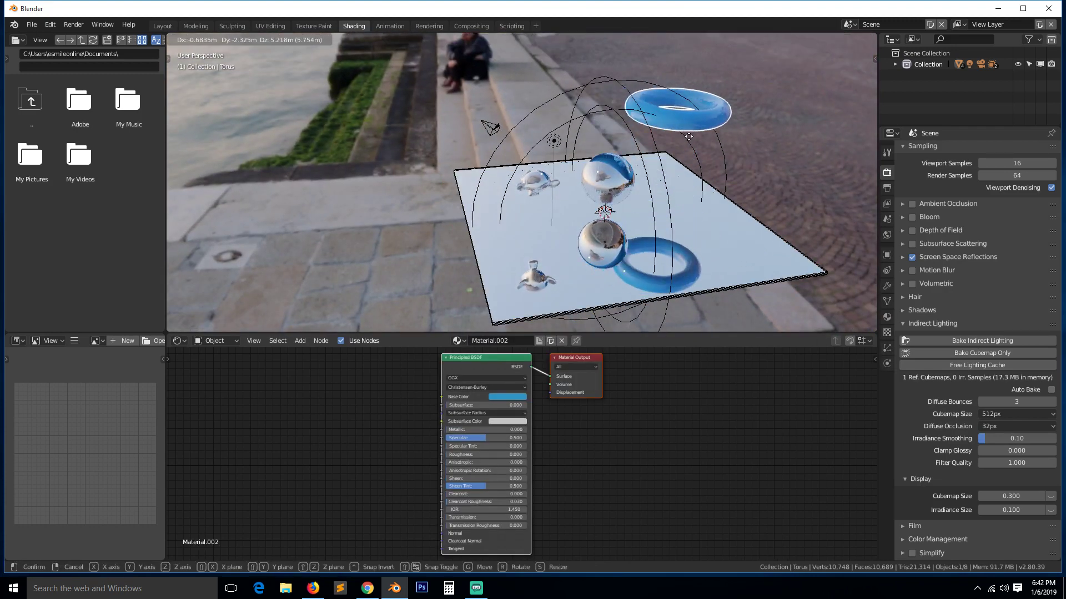
{"action": "left_click", "coordinate": [716, 166]}
{"action": "left_click", "coordinate": [611, 182]}
{"action": "key", "text": "g"}
{"action": "right_click", "coordinate": [573, 164]}
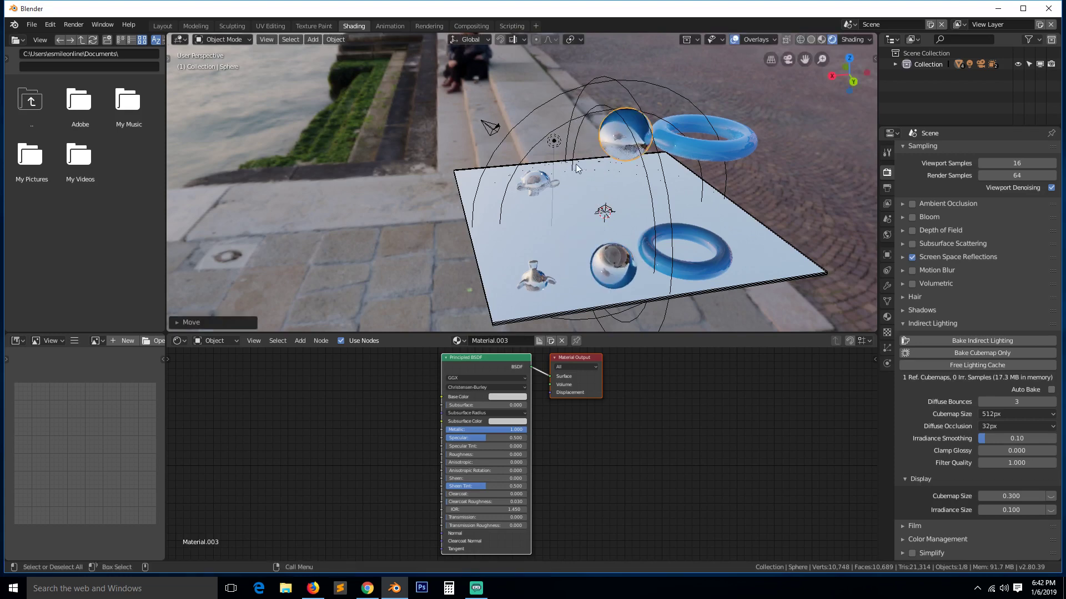
Move the metallic monkey head across the reflection plane toward the sphere
{"action": "left_click", "coordinate": [547, 179]}
{"action": "key", "text": "g"}
{"action": "right_click", "coordinate": [594, 164]}
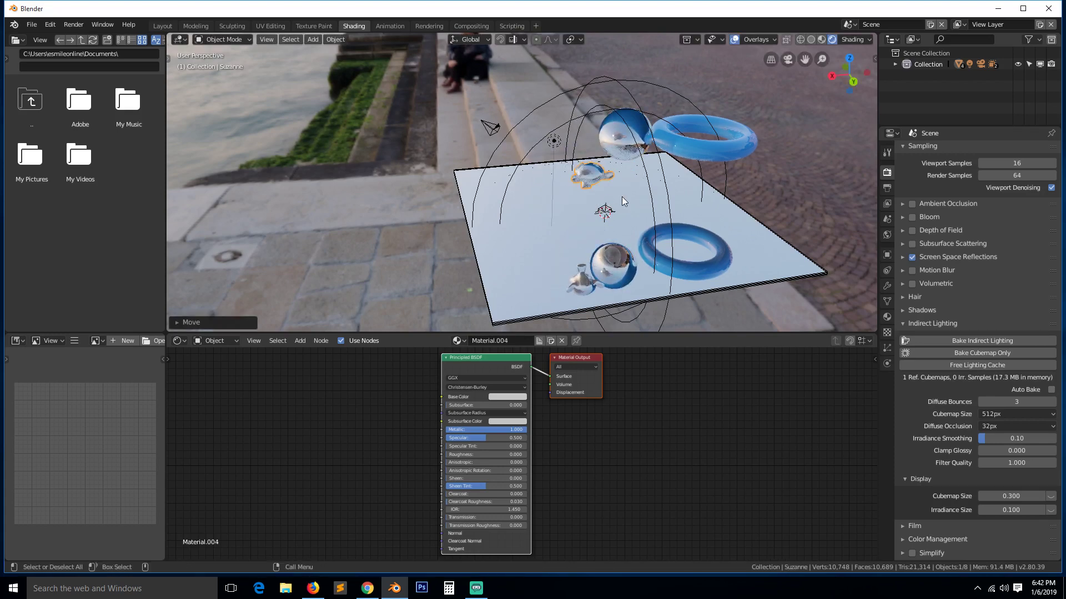
Tilt the reflection plane around the global Y axis so it stands at an angle to the mirror plane
{"action": "left_click", "coordinate": [622, 196]}
{"action": "key", "text": "r"}
{"action": "key", "text": "y"}
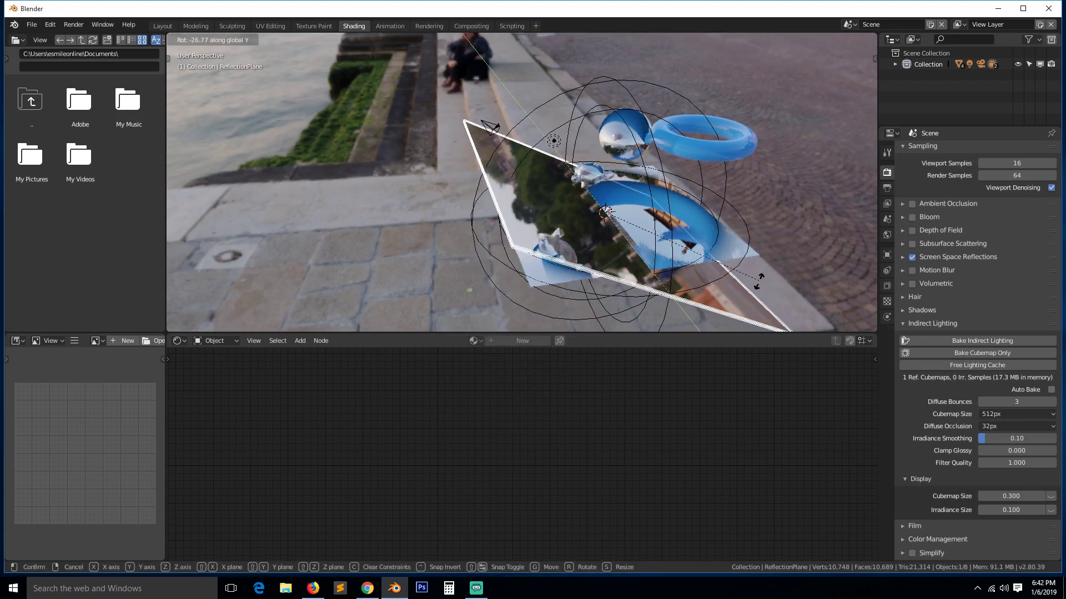
{"action": "left_click", "coordinate": [611, 260]}
{"action": "middle_click_drag", "start_coordinate": [610, 260], "coordinate": [588, 233]}
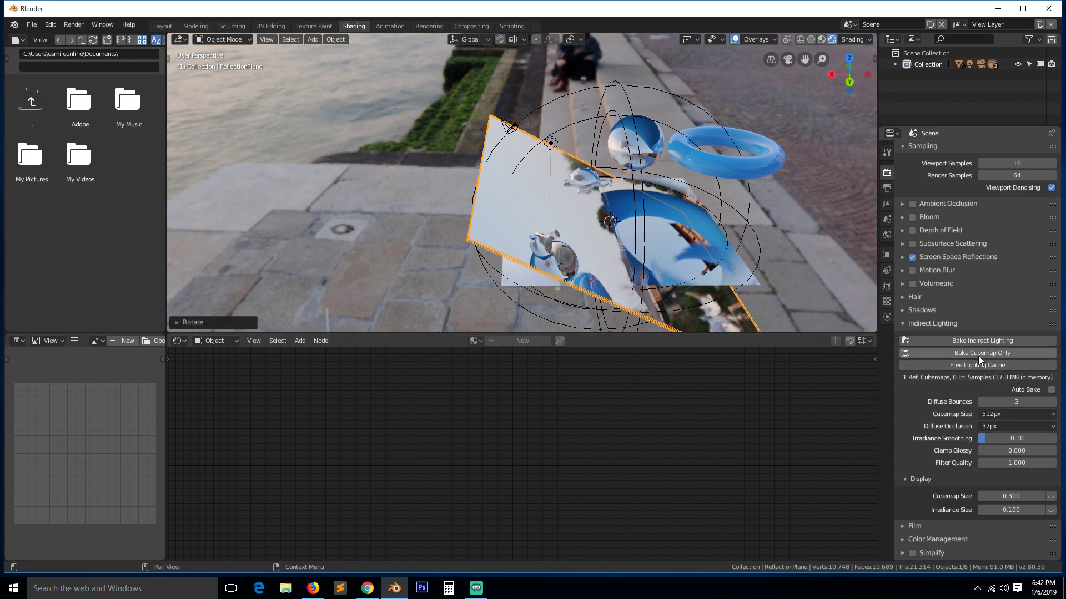
Compare the tilted reflection plane in LookDev and Rendered viewport shading, ending in Rendered
{"action": "middle_click_drag", "start_coordinate": [772, 72], "coordinate": [597, 175]}
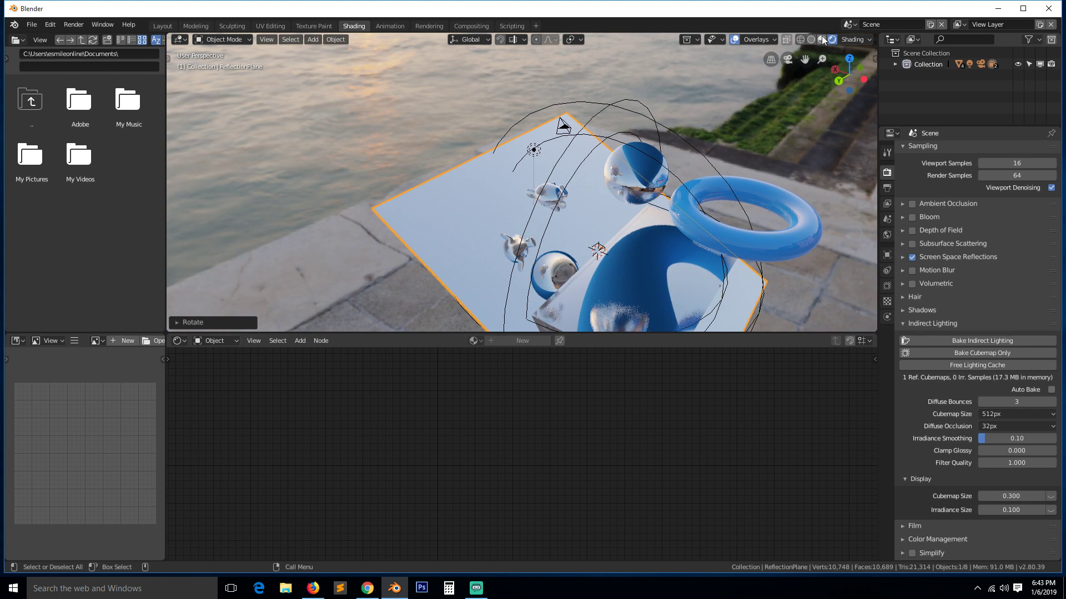
{"action": "middle_click_drag", "start_coordinate": [764, 72], "coordinate": [362, 146]}
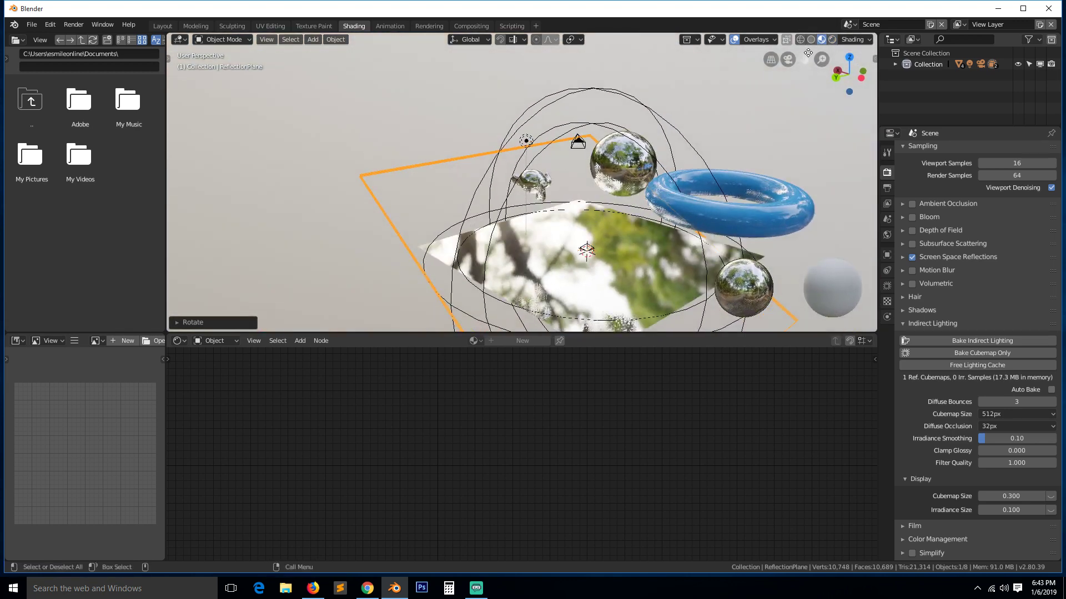
{"action": "left_click", "coordinate": [832, 40]}
Reposition the metallic sphere in front of the tilted reflection plane and bring the blue torus closer to it
{"action": "middle_click_drag", "start_coordinate": [534, 174], "coordinate": [623, 145]}
{"action": "left_click", "coordinate": [627, 171]}
{"action": "key", "text": "g"}
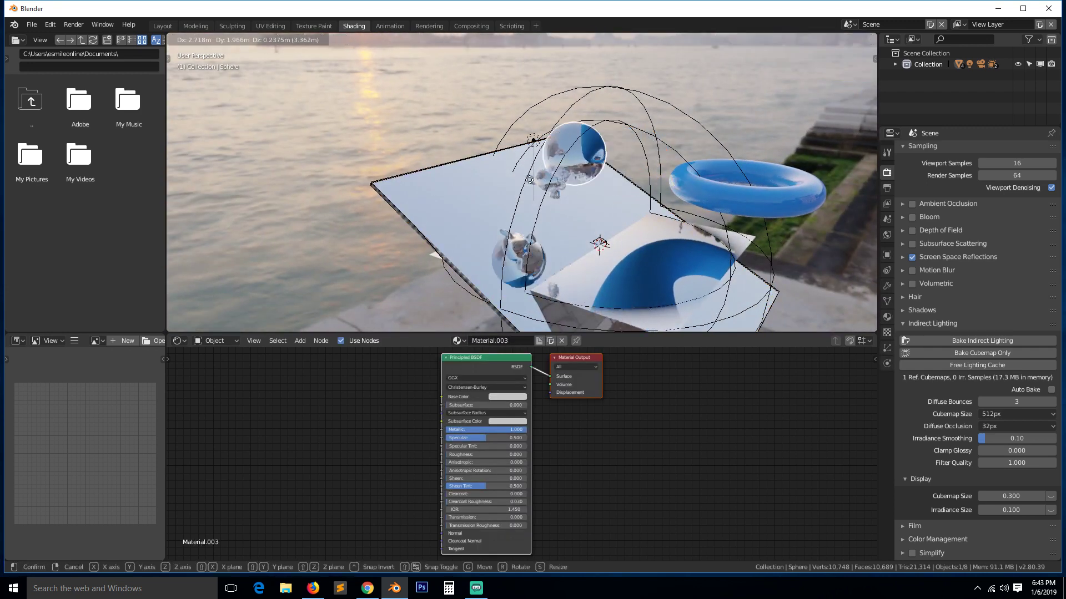
{"action": "left_click", "coordinate": [615, 184]}
{"action": "left_click", "coordinate": [706, 204]}
{"action": "key", "text": "g"}
{"action": "left_click", "coordinate": [686, 230]}
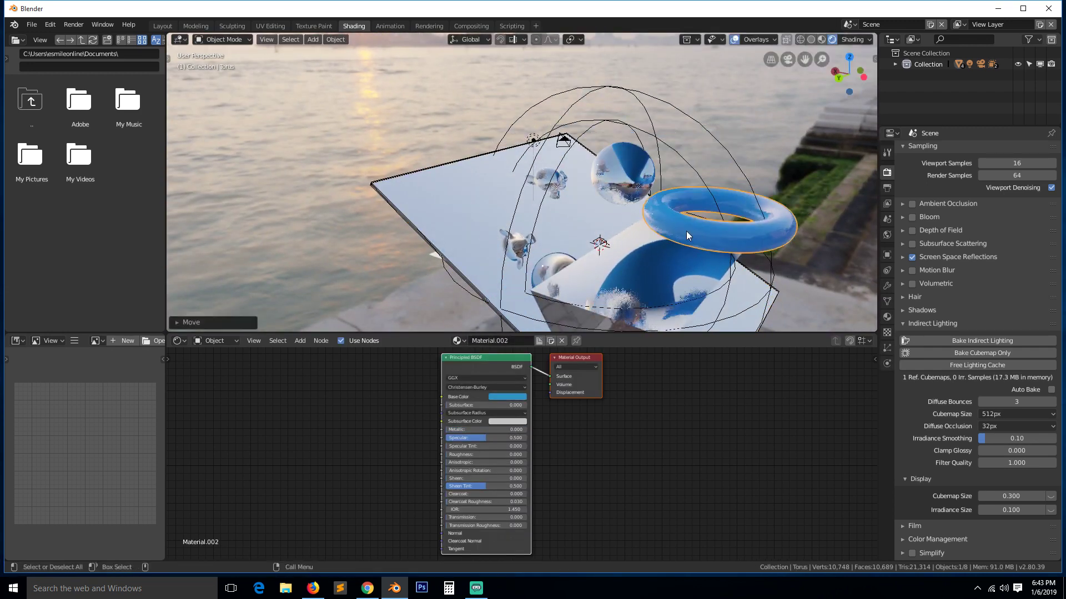
Shift the monkey head slightly in front of the tilted reflection plane, toward the sphere
{"action": "left_click", "coordinate": [486, 203]}
{"action": "left_click", "coordinate": [546, 186]}
{"action": "key", "text": "g"}
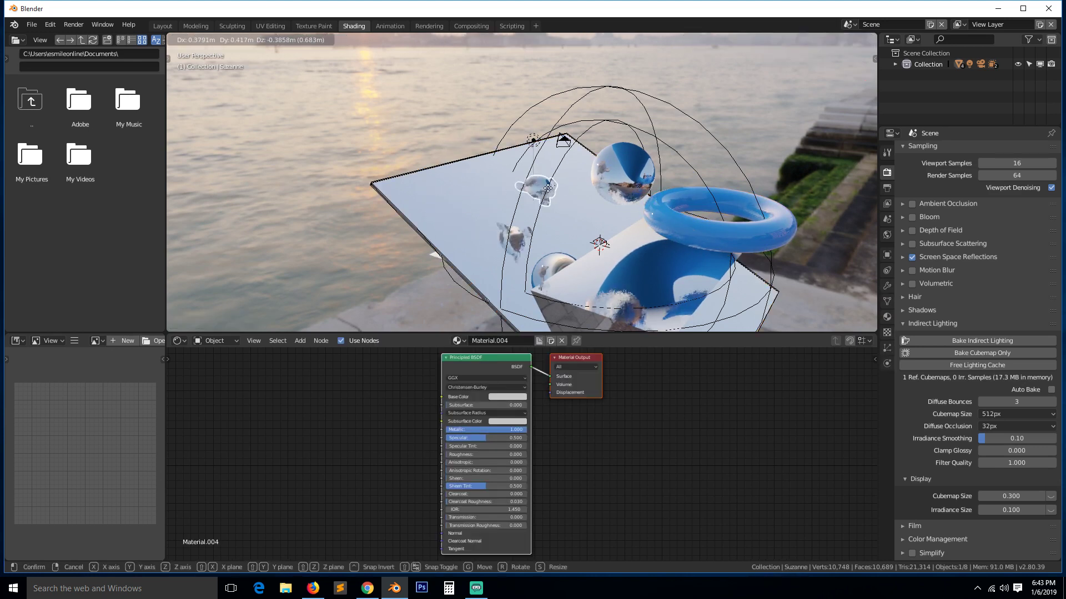
{"action": "left_click", "coordinate": [560, 193]}
Open bathroom items2.blend from the 2018\december\bathroom items folder of the model library
{"action": "left_click", "coordinate": [31, 24]}
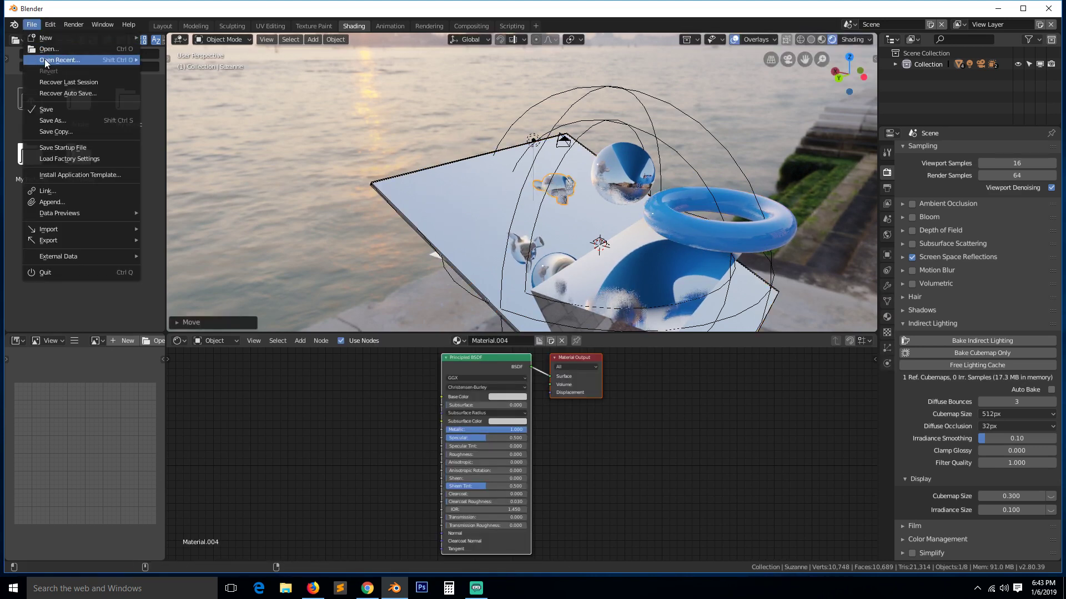
{"action": "left_click", "coordinate": [66, 48]}
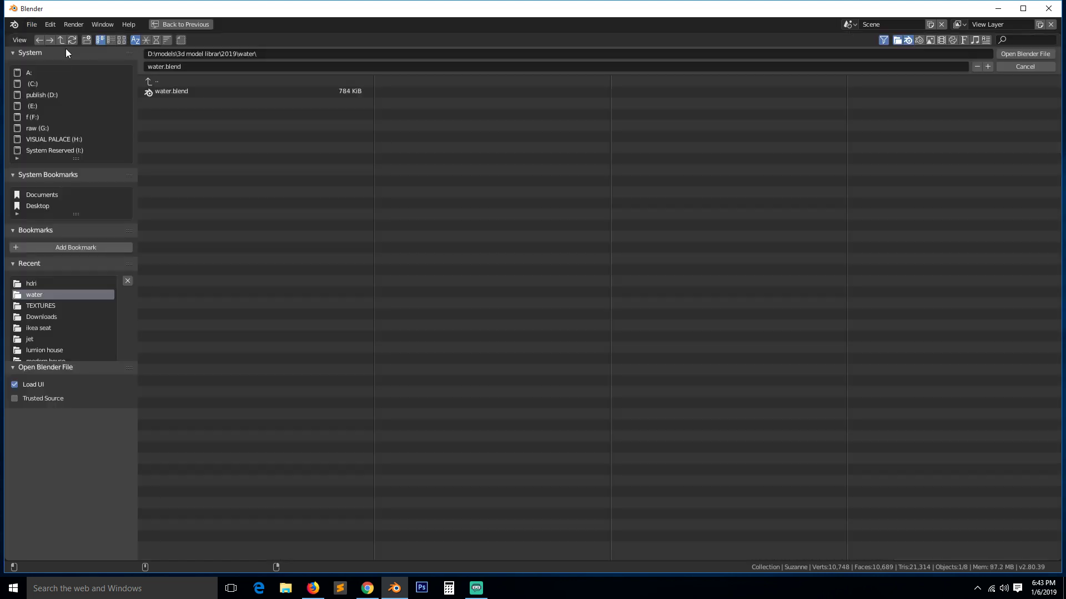
{"action": "left_click", "coordinate": [175, 82]}
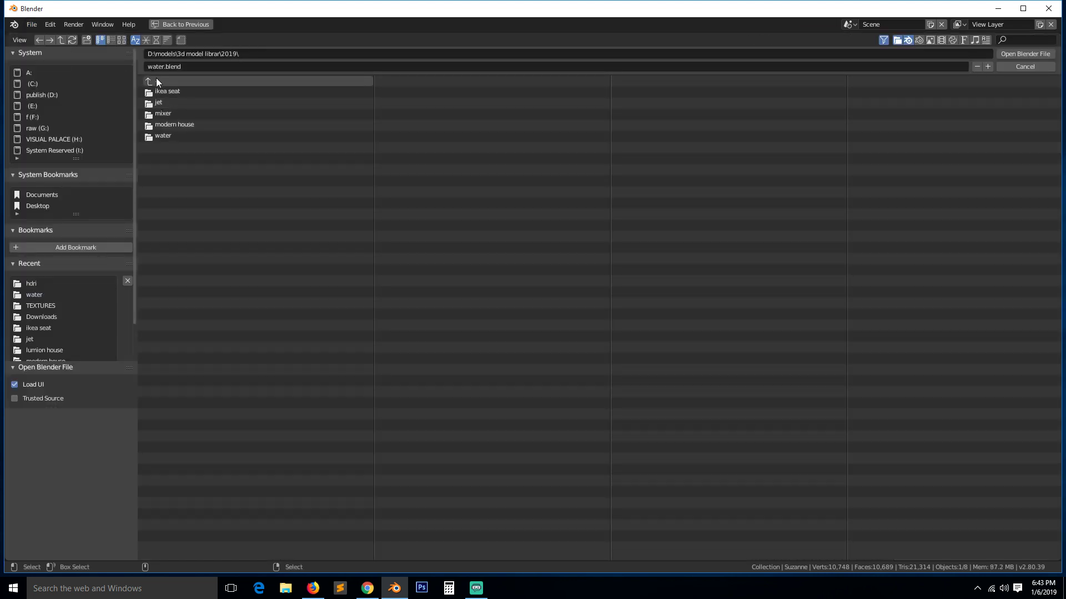
{"action": "left_click", "coordinate": [156, 80]}
{"action": "left_click", "coordinate": [176, 93]}
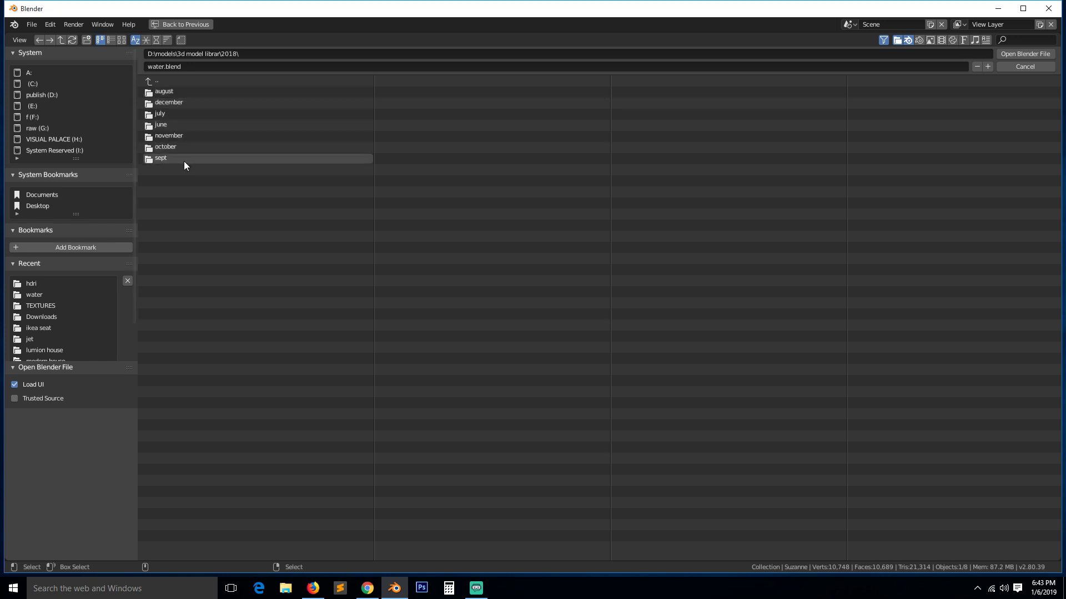
{"action": "left_click", "coordinate": [195, 103]}
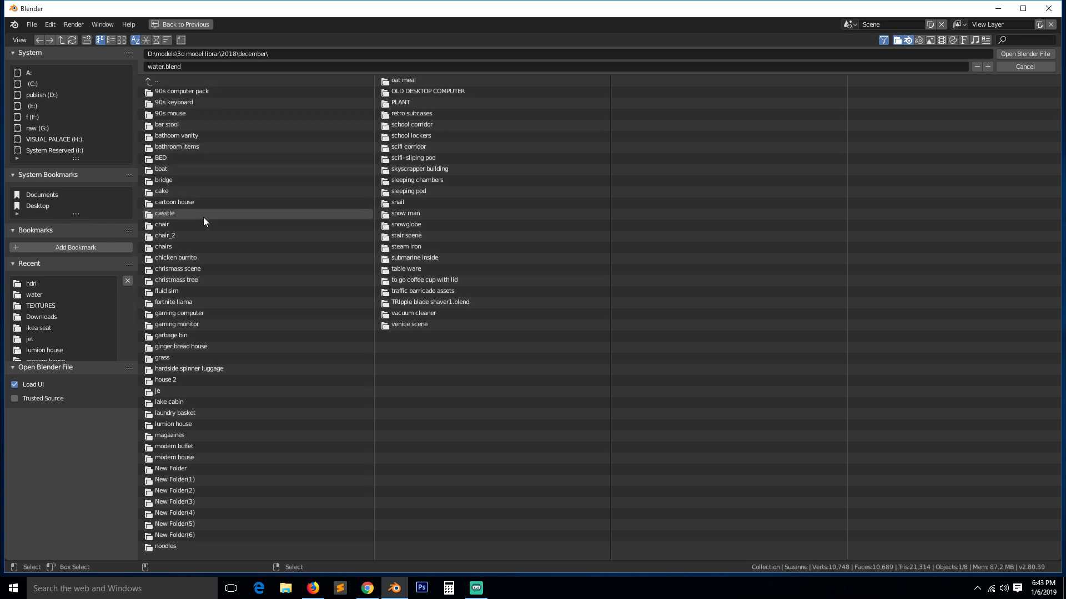
{"action": "left_click", "coordinate": [202, 145]}
{"action": "double_click", "coordinate": [211, 101]}
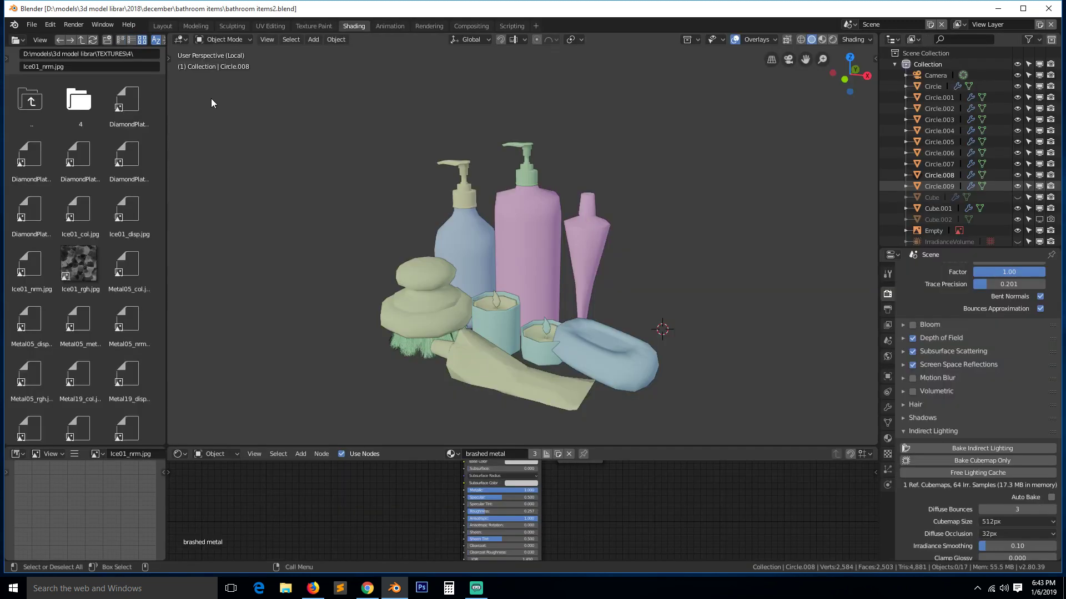
Leave local view in the bathroom items scene and deselect all objects
{"action": "left_click", "coordinate": [50, 26]}
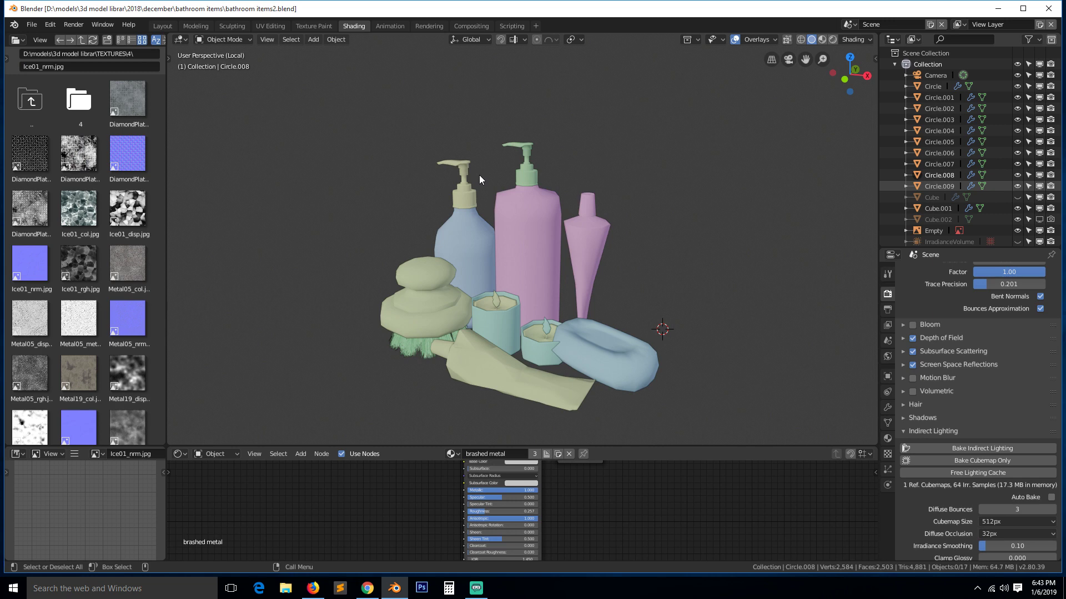
{"action": "key", "text": "KP_Divide"}
{"action": "key", "text": "alt+a"}
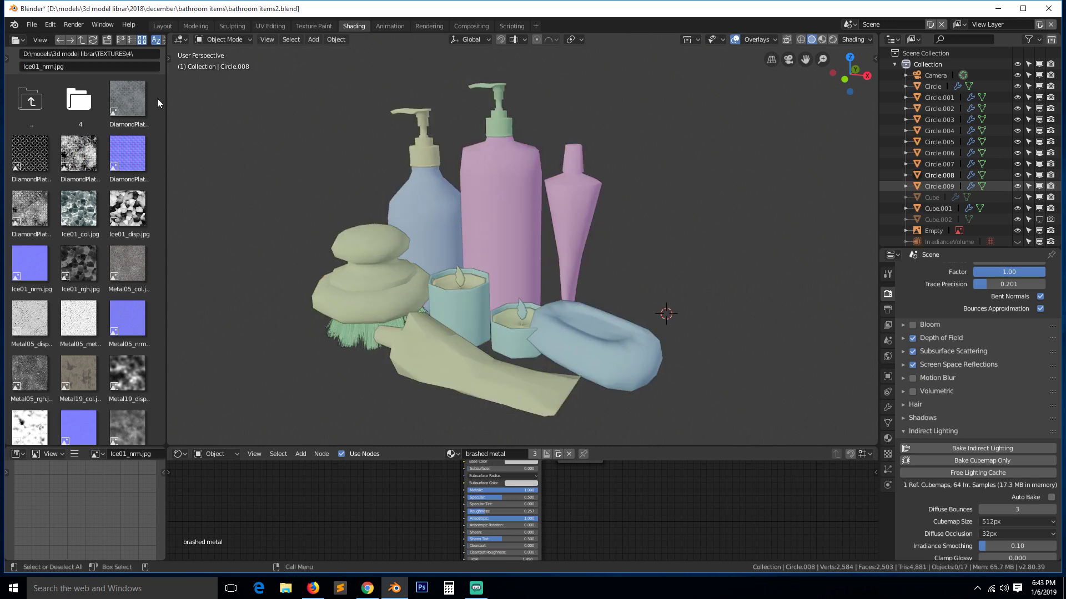
Open bathoom vanity1.blend from the bathoom vanity folder inside december
{"action": "left_click", "coordinate": [31, 25]}
{"action": "left_click", "coordinate": [74, 50]}
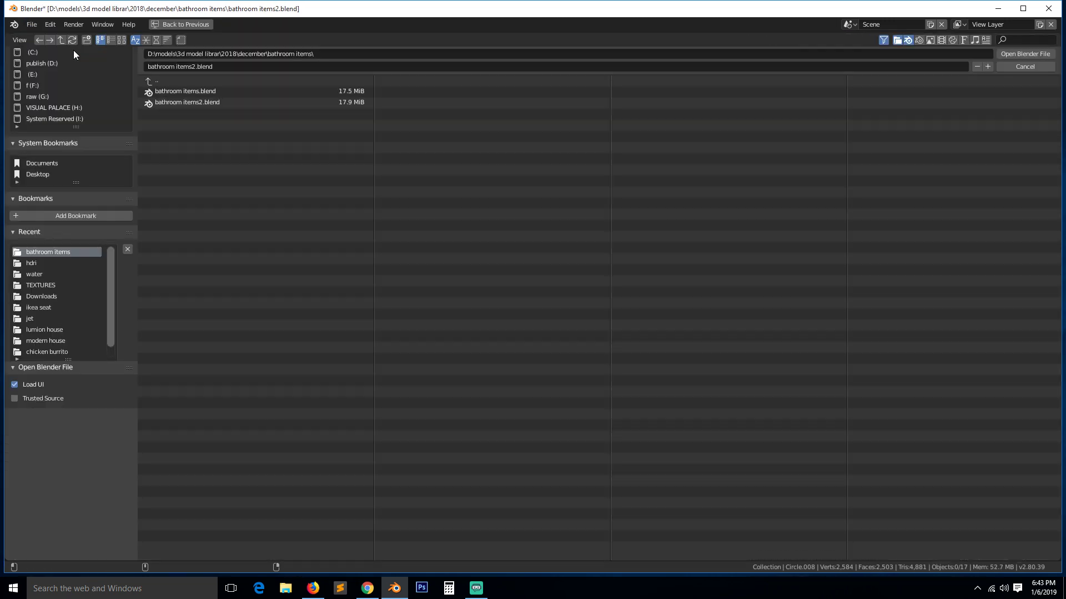
{"action": "left_click", "coordinate": [163, 79]}
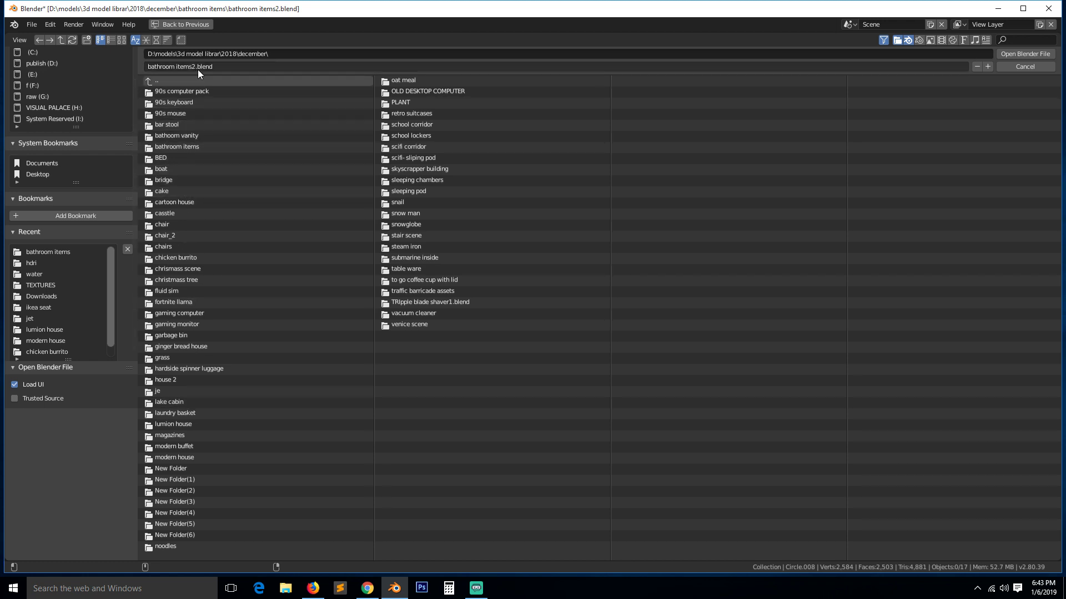
{"action": "left_click", "coordinate": [194, 135]}
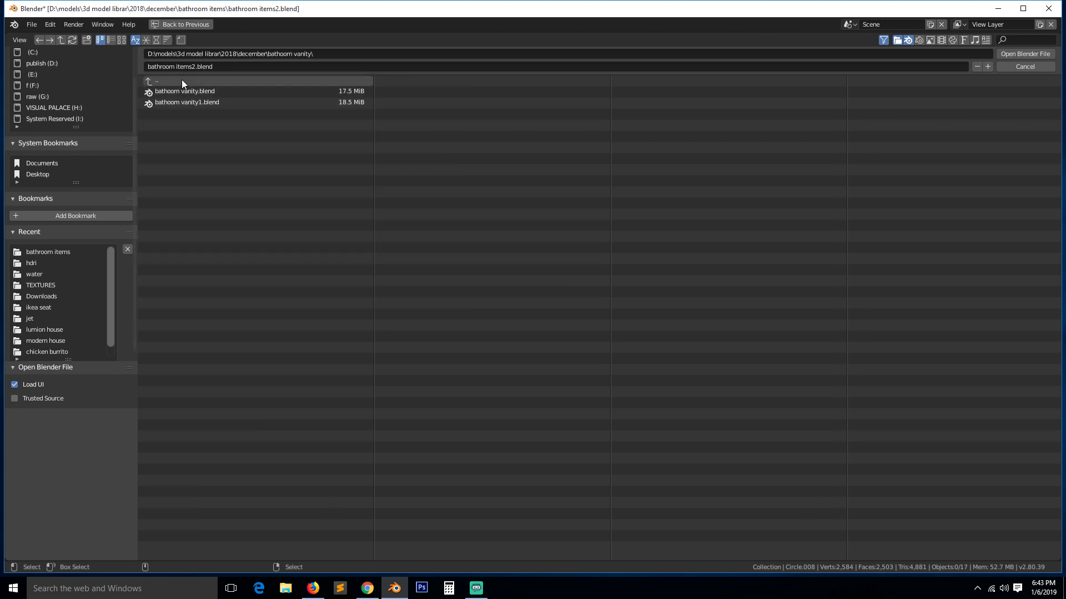
{"action": "double_click", "coordinate": [191, 101]}
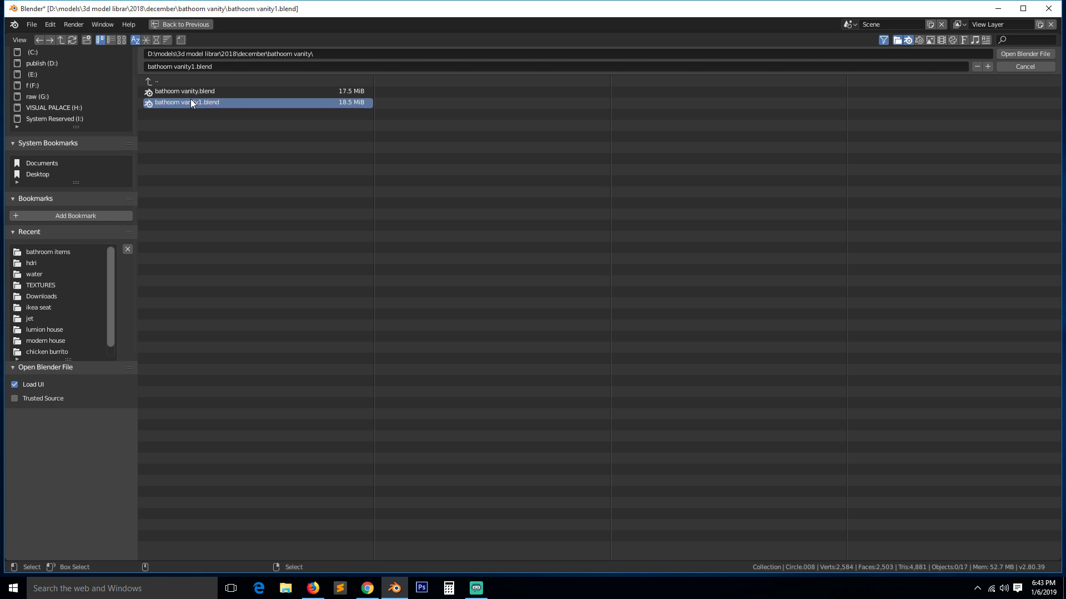
Face the bathroom vanity and bathtub from the front and display the scene in LookDev shading
{"action": "scroll", "coordinate": [418, 171], "scroll_direction": "up", "scroll_amount": 3}
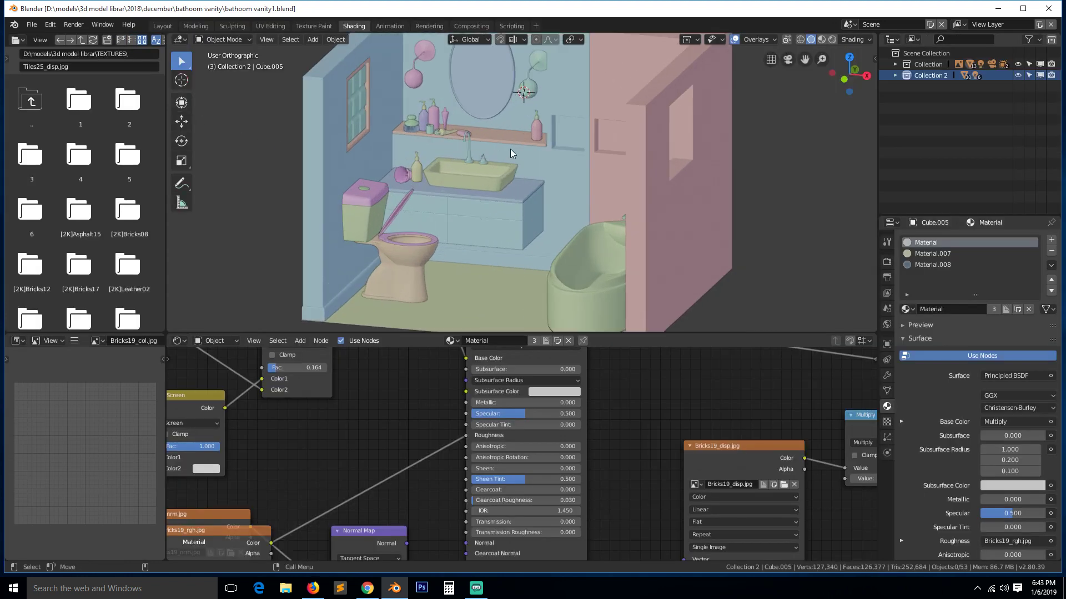
{"action": "middle_click_drag", "start_coordinate": [511, 148], "coordinate": [549, 138]}
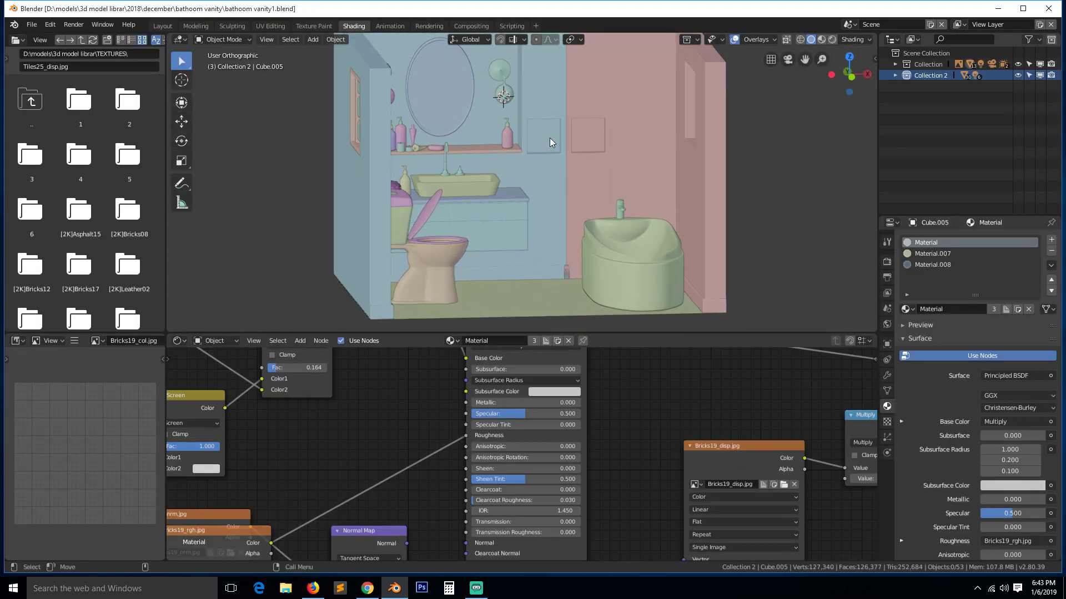
{"action": "left_click", "coordinate": [824, 39]}
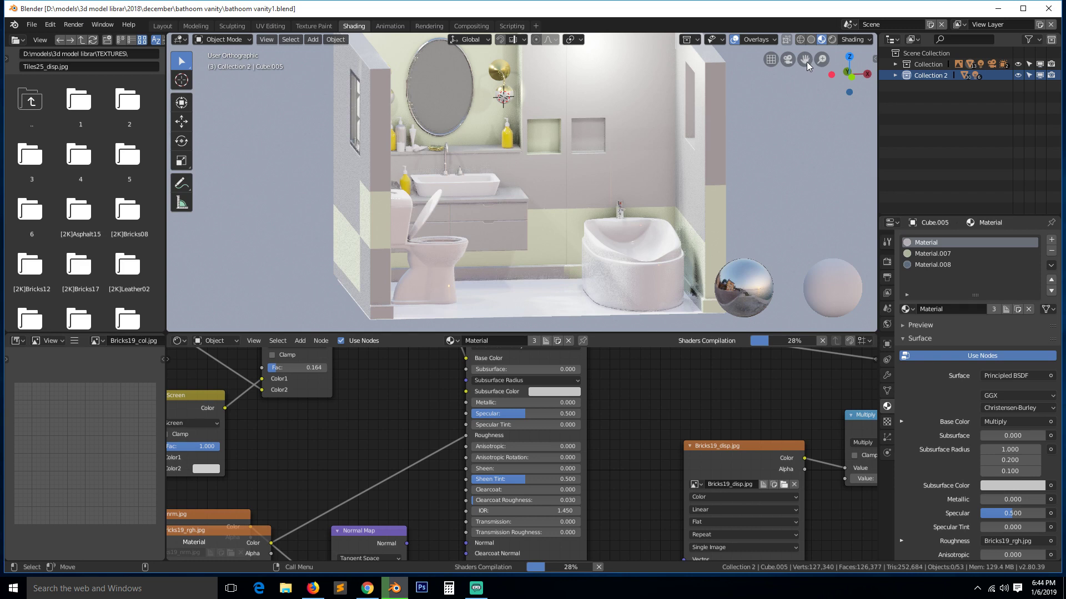
Display the bathroom scene in Rendered shading, then select the vanity cabinet under the sink and frame it
{"action": "left_click", "coordinate": [722, 158]}
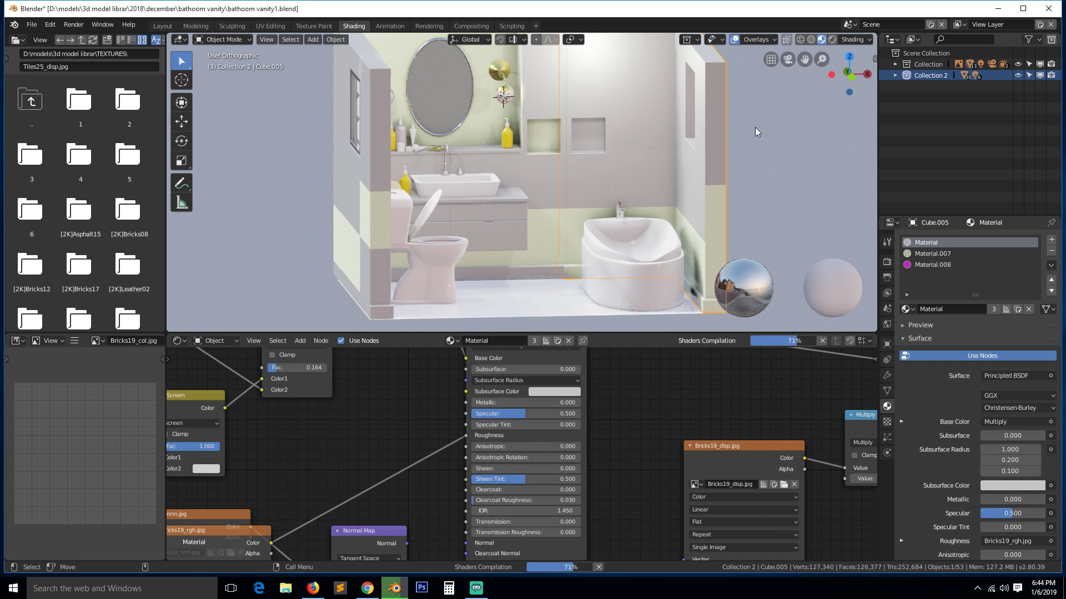
{"action": "middle_click_drag", "start_coordinate": [789, 119], "coordinate": [738, 144]}
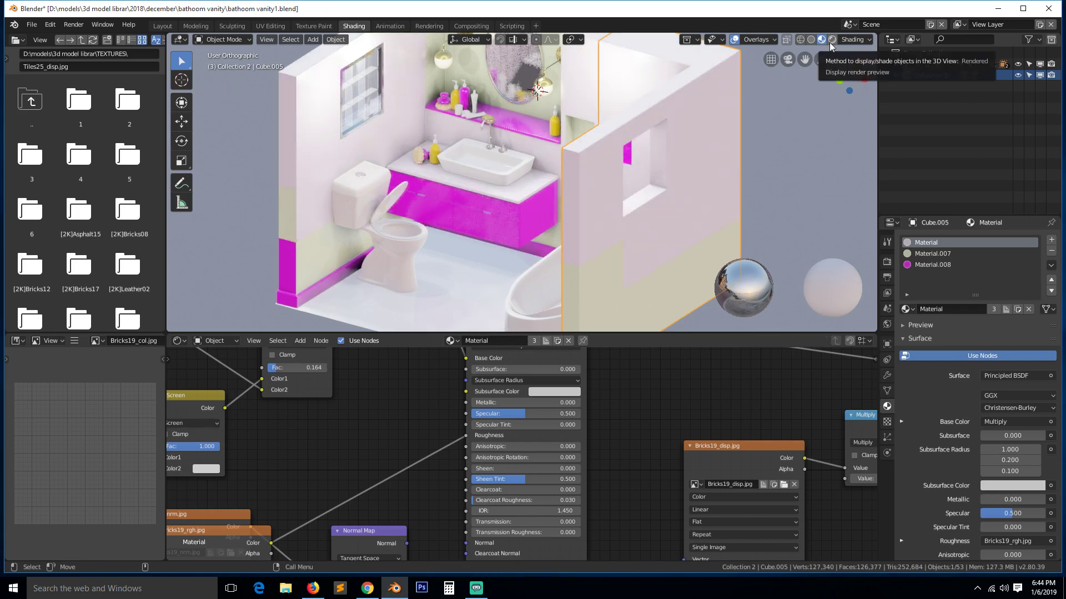
{"action": "left_click", "coordinate": [832, 39]}
{"action": "left_click", "coordinate": [537, 212]}
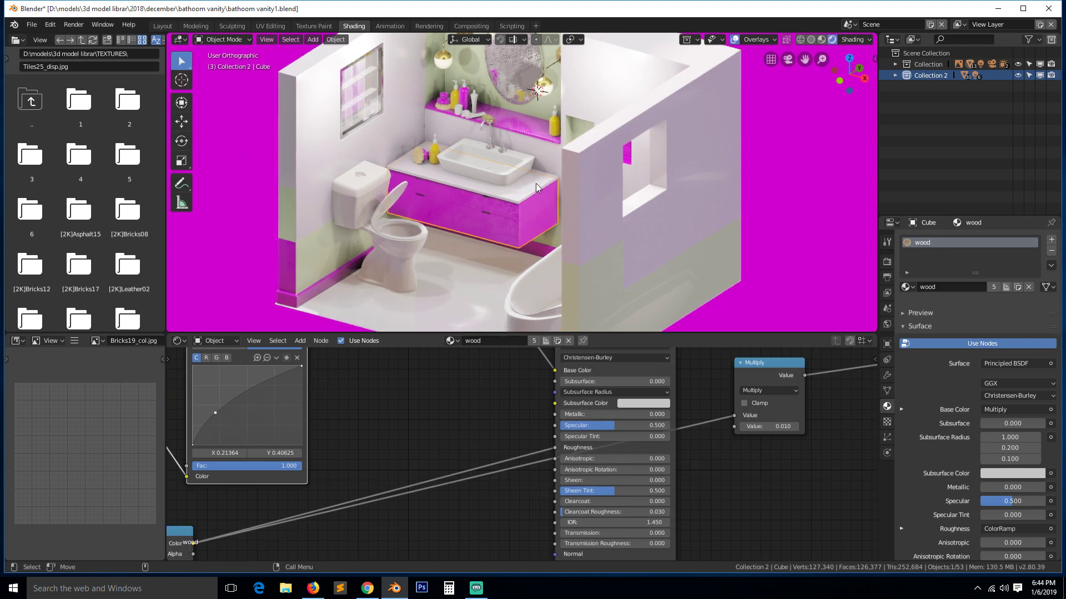
{"action": "key", "text": "KP_Decimal"}
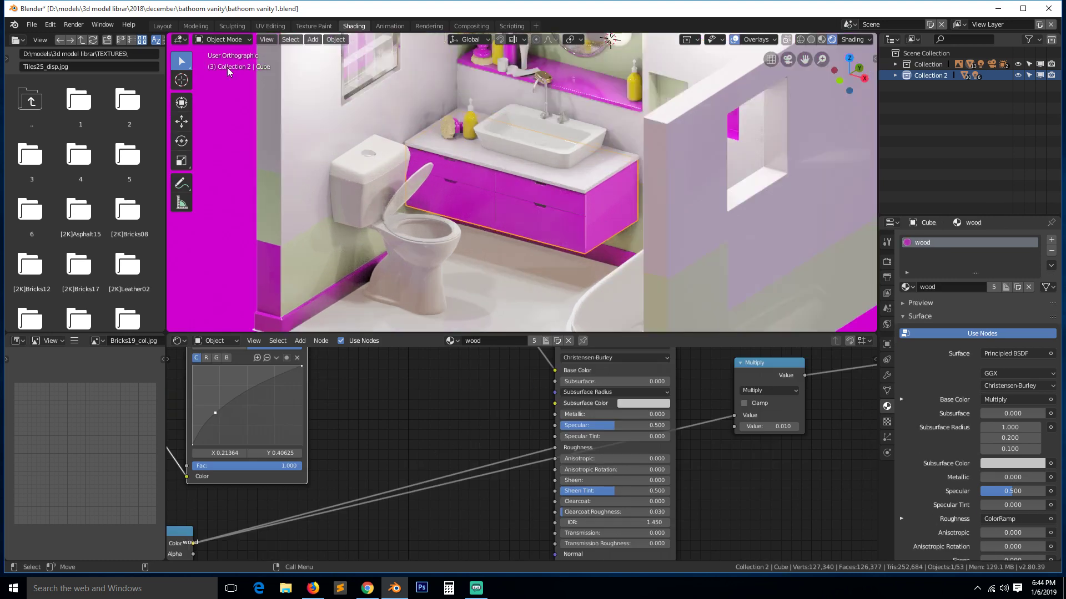
Relink the scene's missing texture files from the TEXTURES folder of the 3d model librar directory and save the file
{"action": "left_click", "coordinate": [27, 25]}
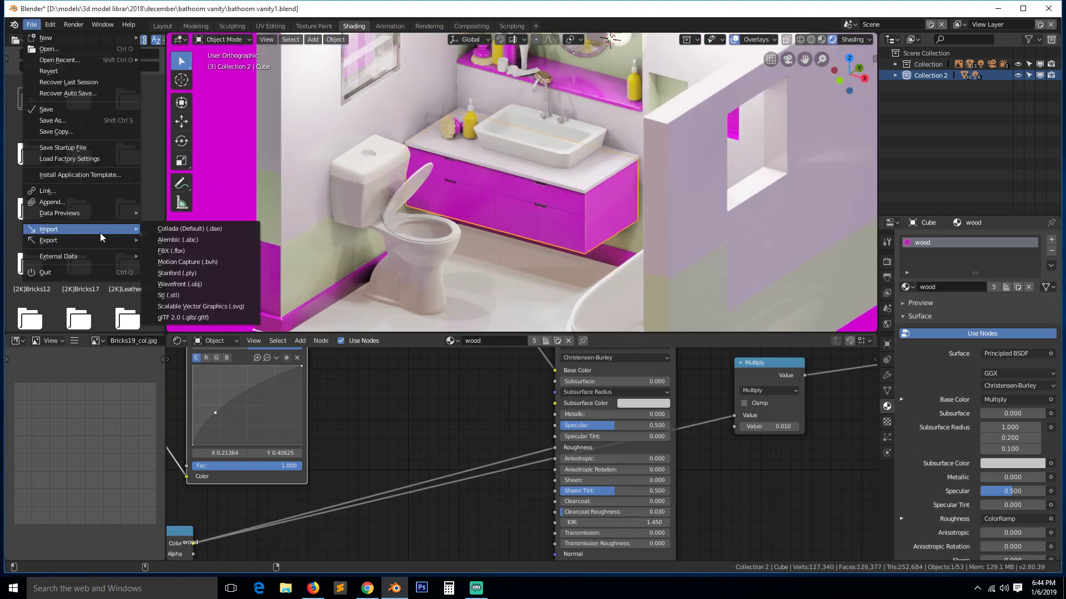
{"action": "mouse_move", "coordinate": [92, 255]}
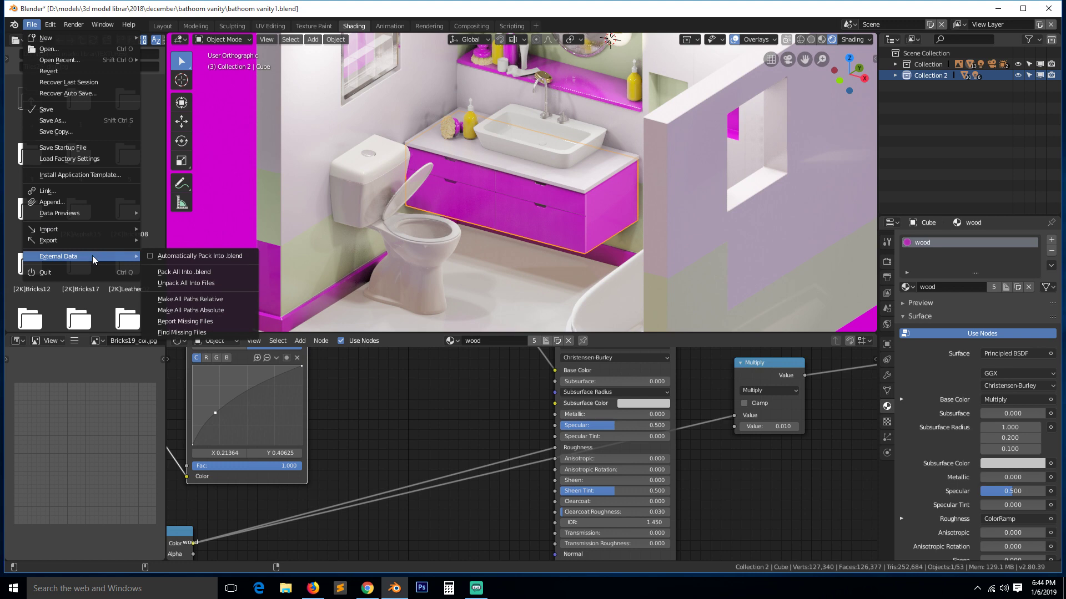
{"action": "left_click", "coordinate": [182, 331]}
{"action": "left_click", "coordinate": [157, 81]}
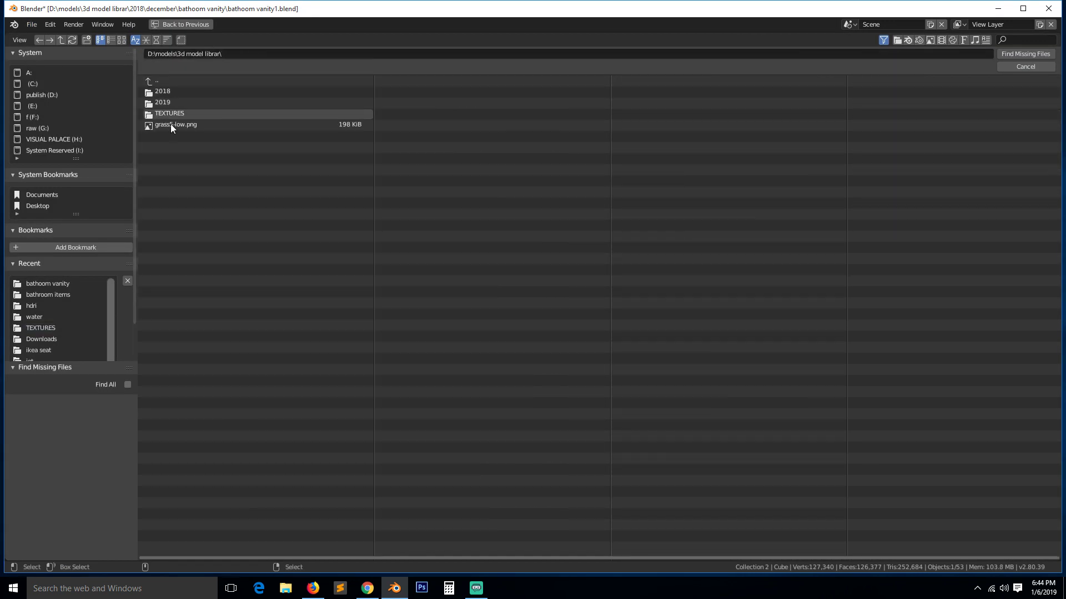
{"action": "left_click", "coordinate": [177, 113]}
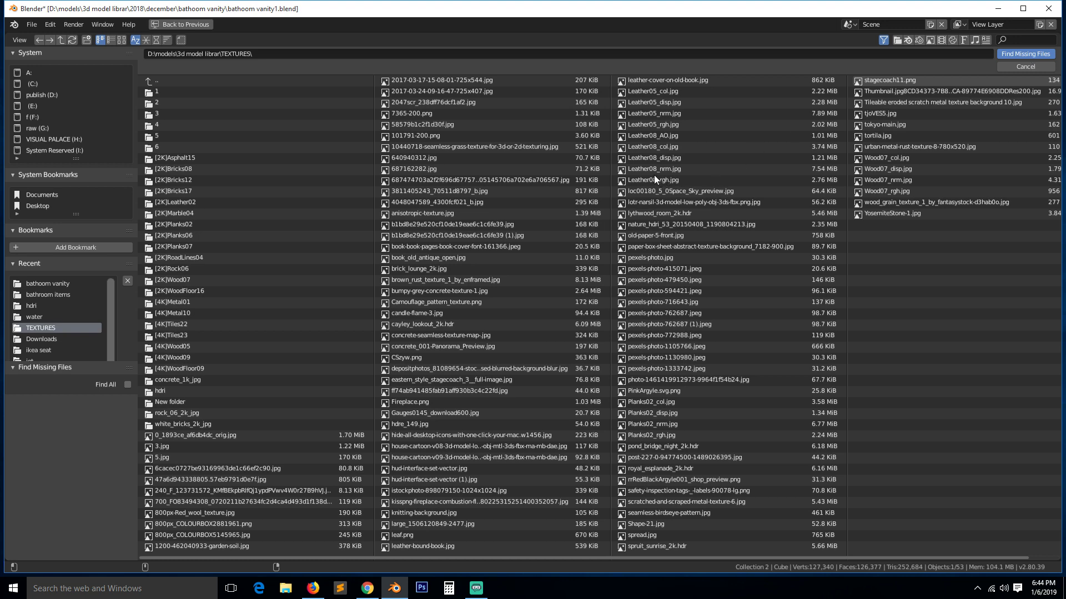
{"action": "double_click", "coordinate": [620, 158]}
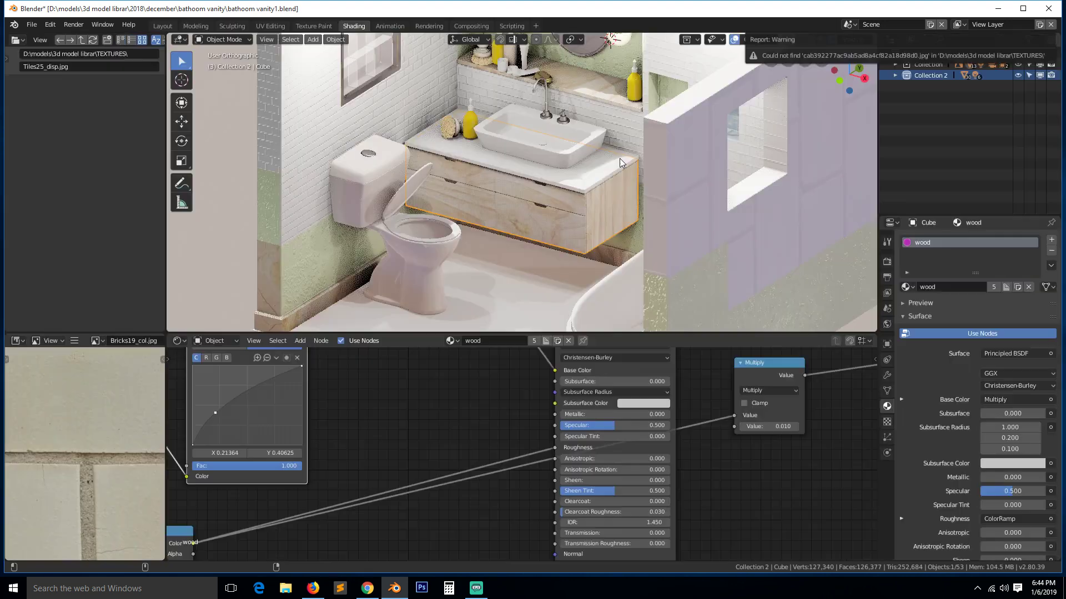
{"action": "scroll", "coordinate": [568, 195], "scroll_direction": "down", "scroll_amount": 2}
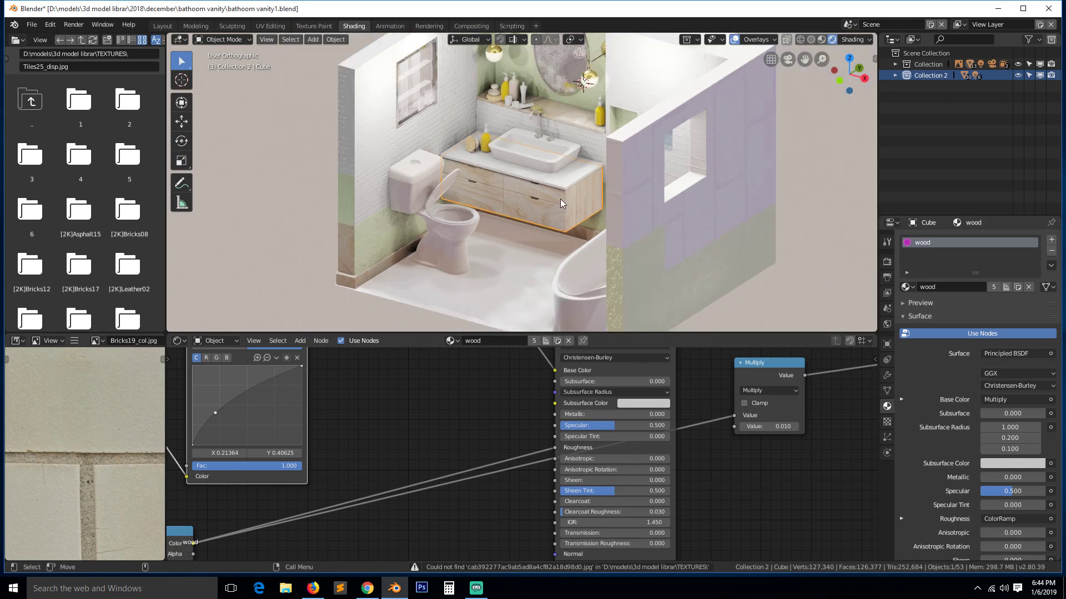
{"action": "key", "text": "ctrl+s"}
Facing the oval wall mirror from the front, add a Reflection Plane light probe and enable the Extras overlay
{"action": "left_click", "coordinate": [571, 88]}
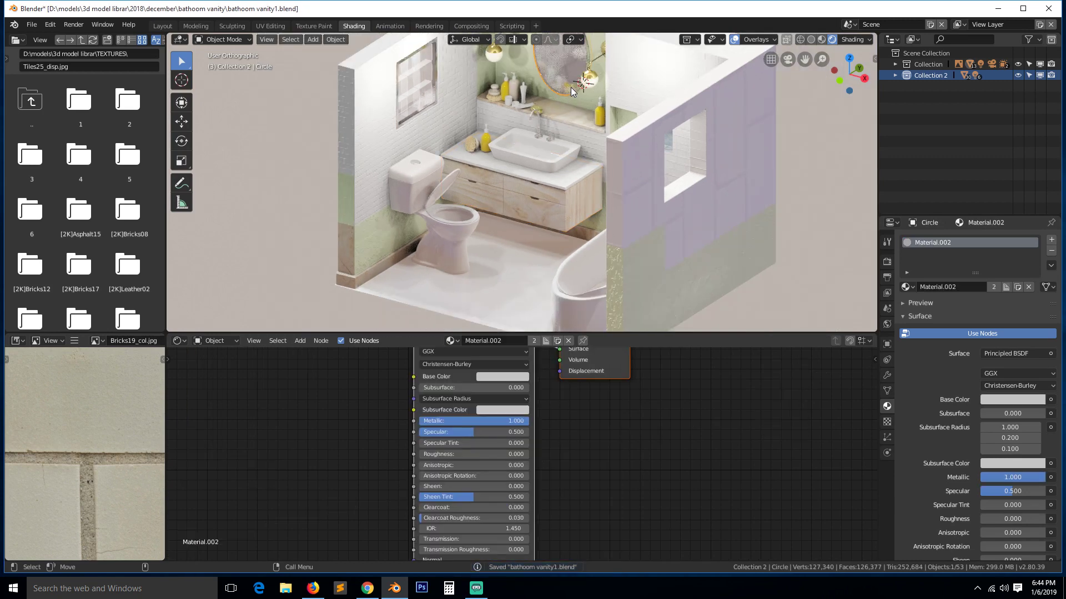
{"action": "key", "text": "KP_Decimal"}
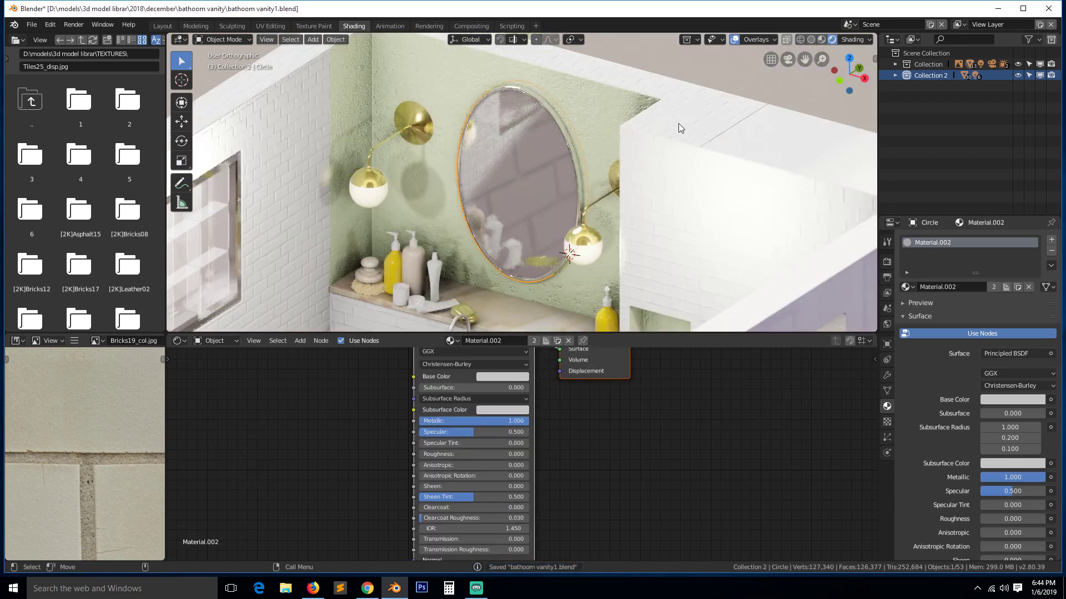
{"action": "middle_click_drag", "start_coordinate": [678, 123], "coordinate": [481, 175]}
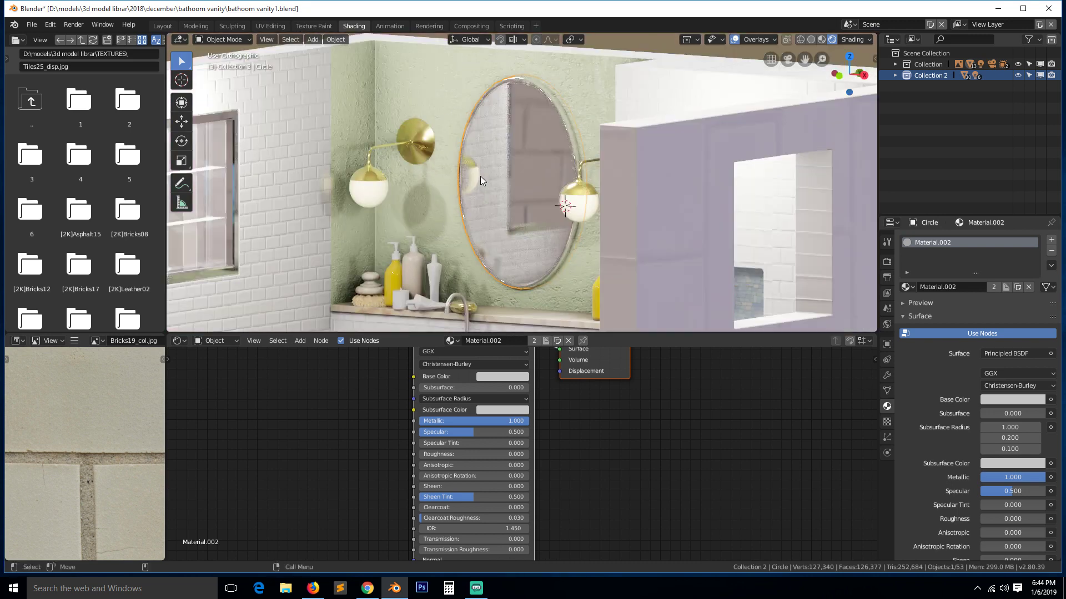
{"action": "key", "text": "KP_7"}
{"action": "key", "text": "KP_1"}
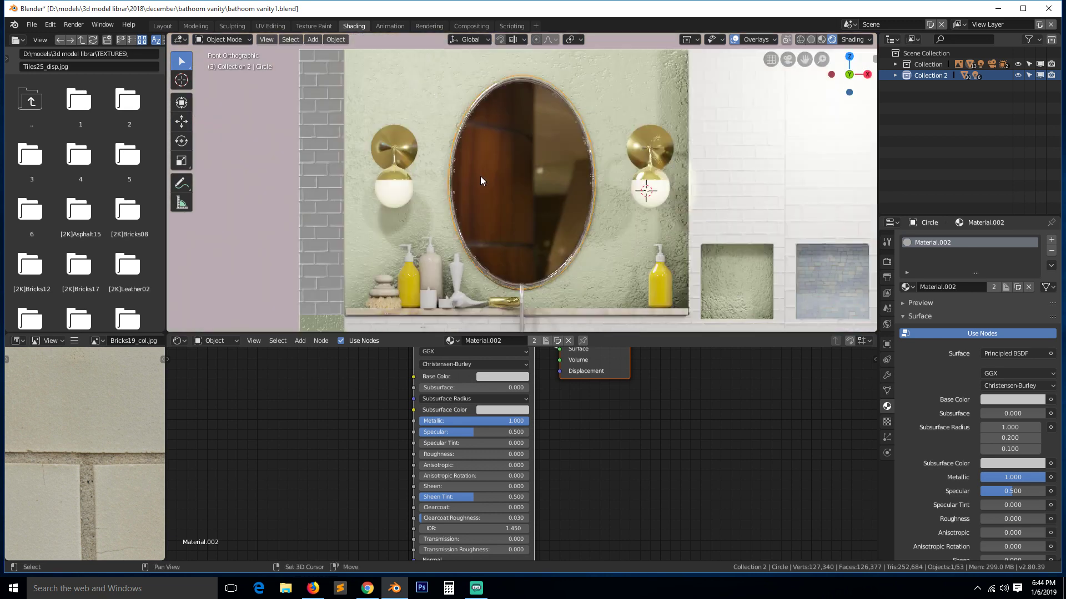
{"action": "key", "text": "shift+a"}
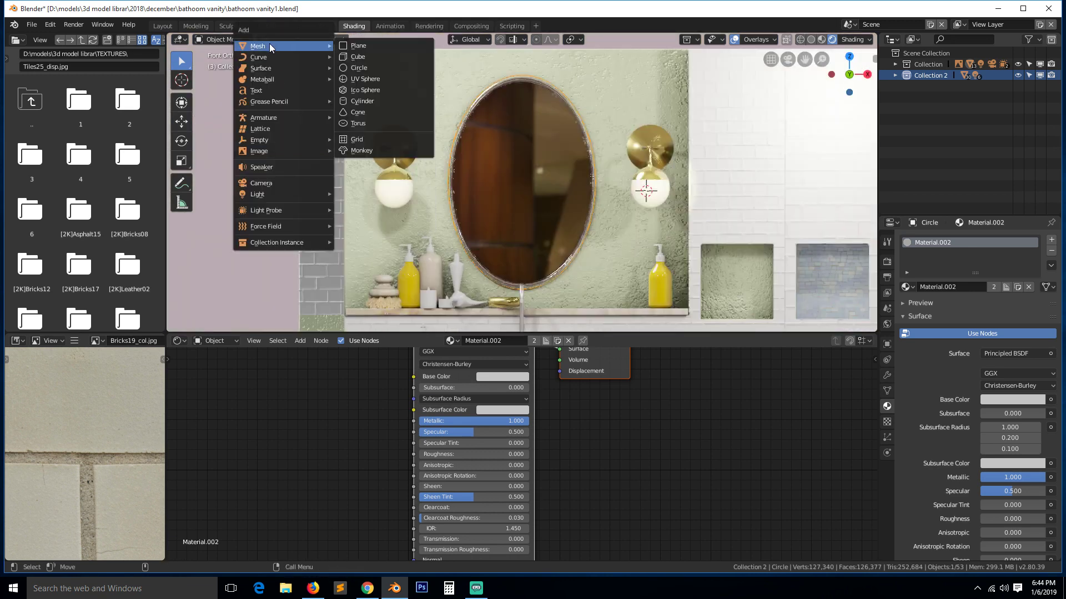
{"action": "mouse_move", "coordinate": [281, 210]}
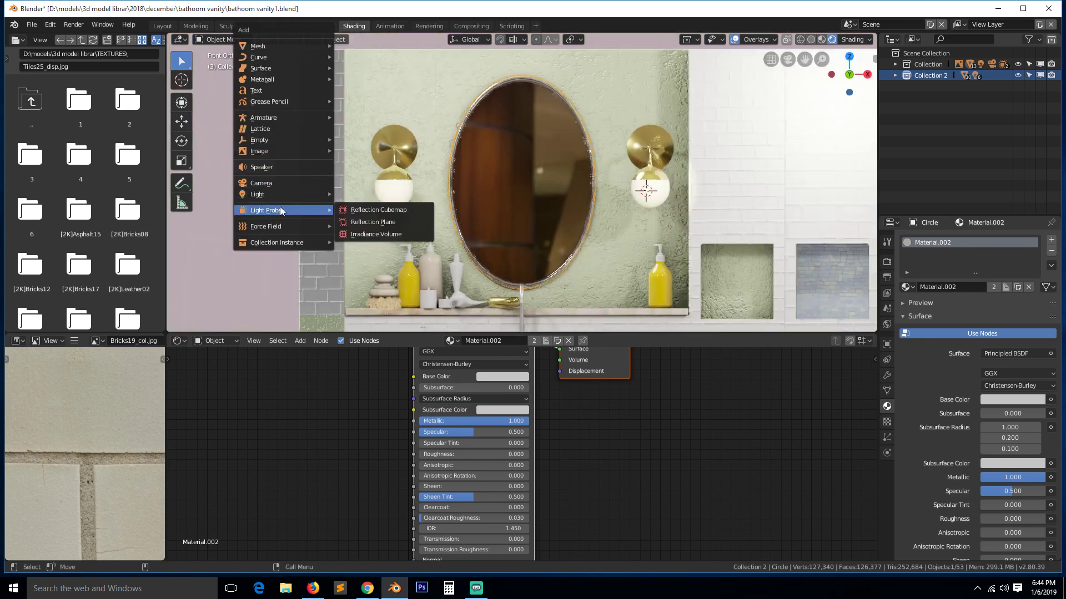
{"action": "left_click", "coordinate": [410, 221]}
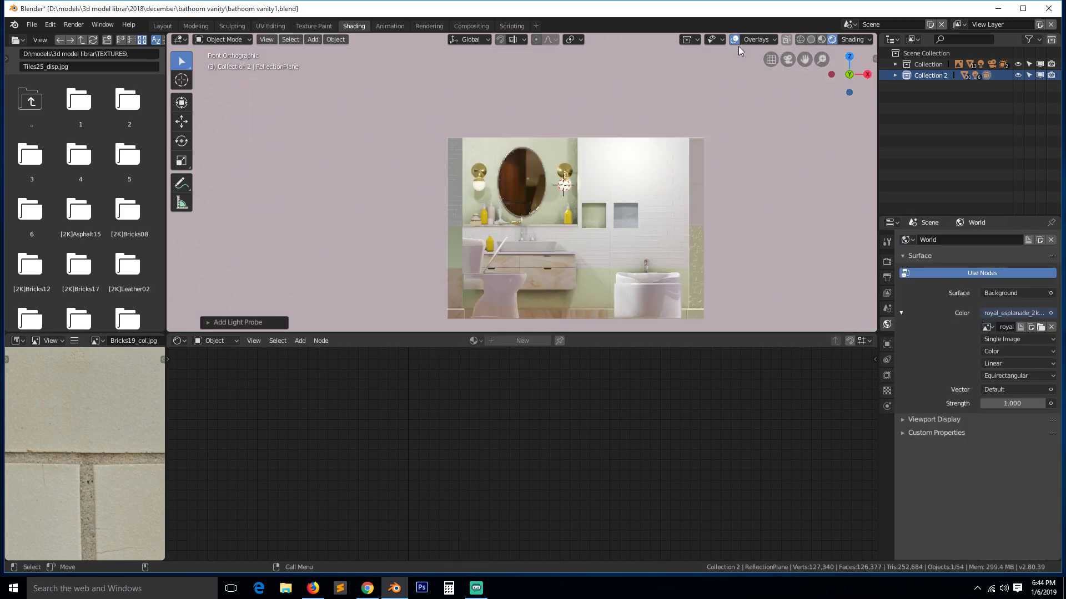
{"action": "left_click", "coordinate": [747, 40]}
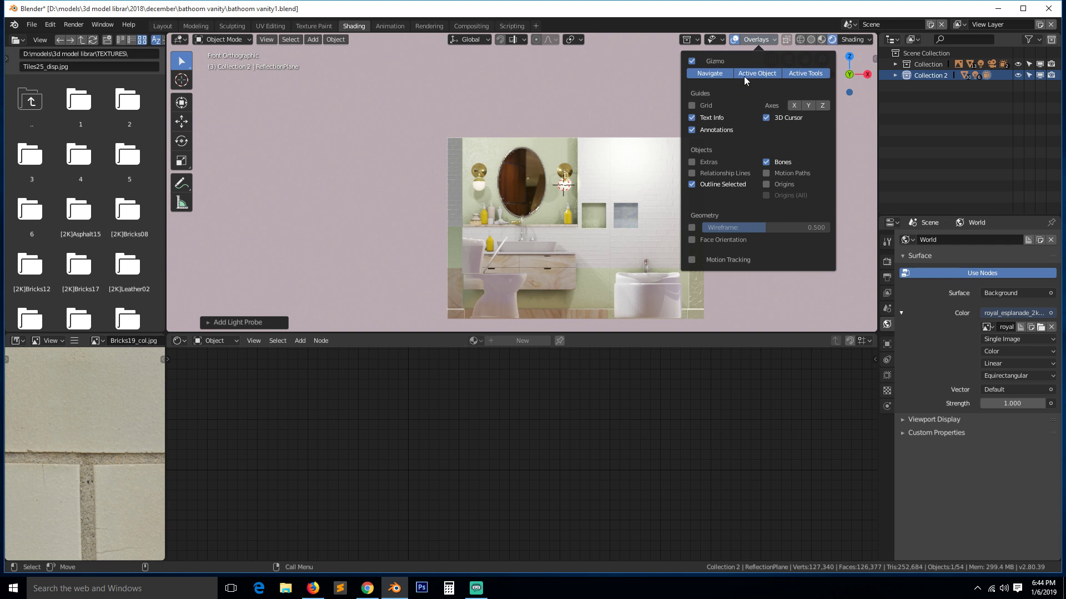
{"action": "left_click", "coordinate": [709, 162]}
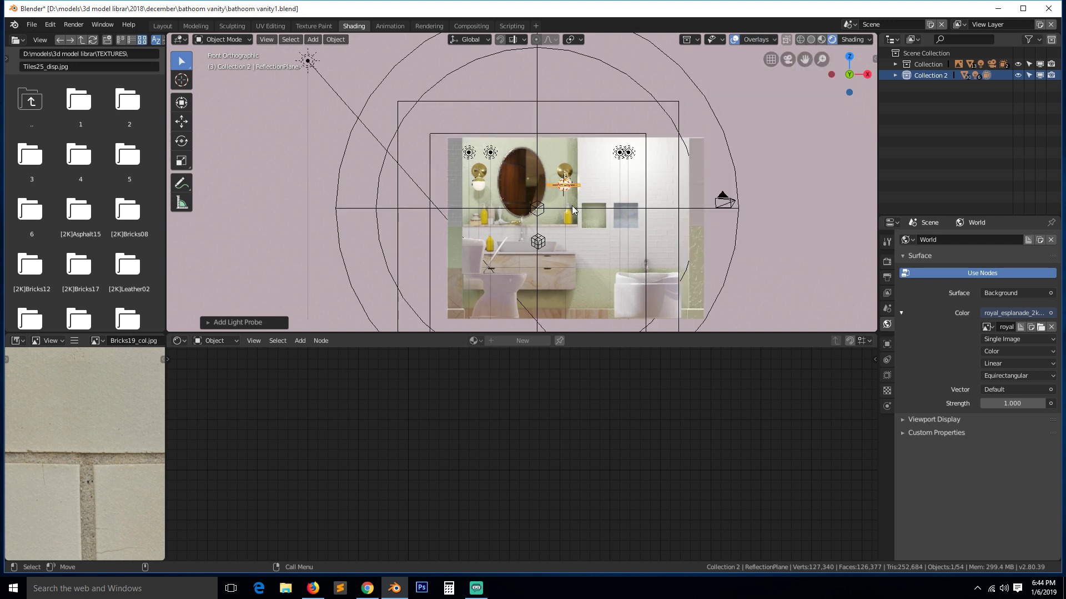
Rotate the reflection plane 90 degrees around the global X axis
{"action": "middle_click_drag", "start_coordinate": [572, 210], "coordinate": [526, 240]}
{"action": "key", "text": "r"}
{"action": "key", "text": "x"}
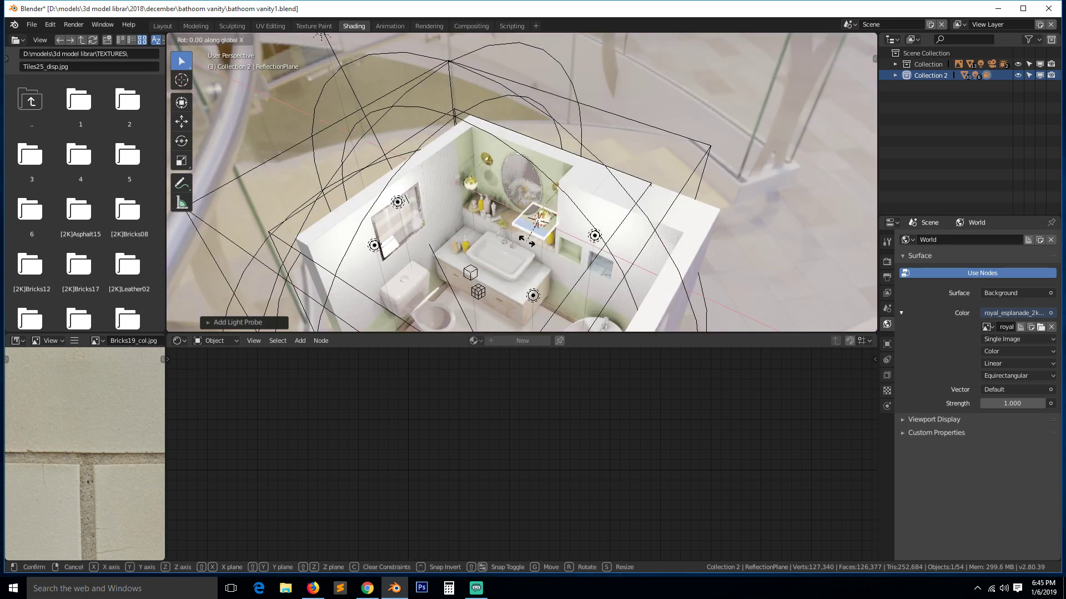
{"action": "type", "text": "90"}
{"action": "key", "text": "Return"}
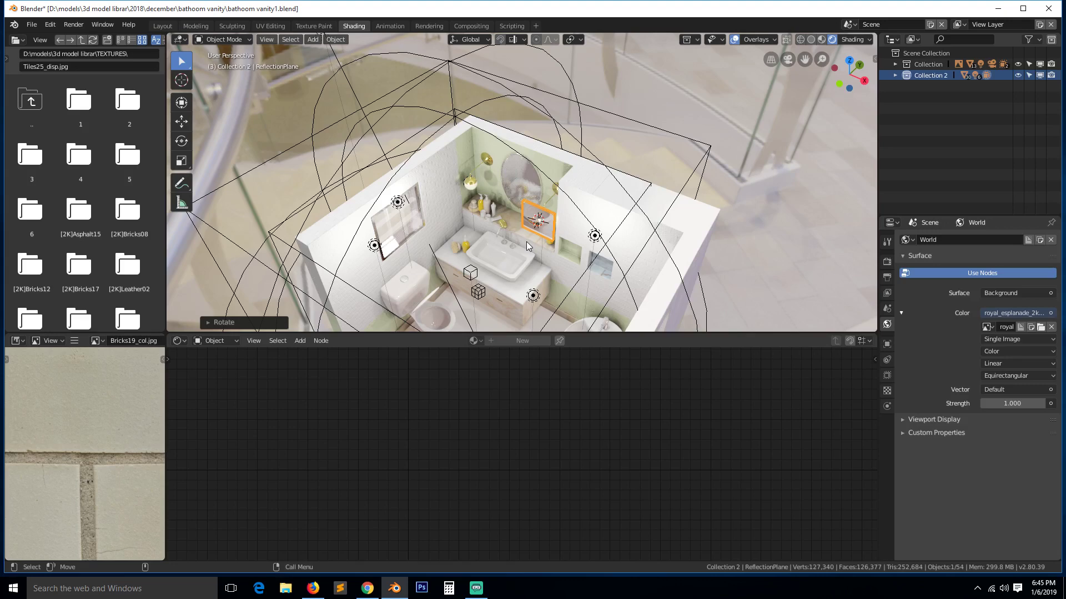
Inspect the reflection plane beside the mirror up close and display the scene in Solid shading
{"action": "key", "text": "KP_Decimal"}
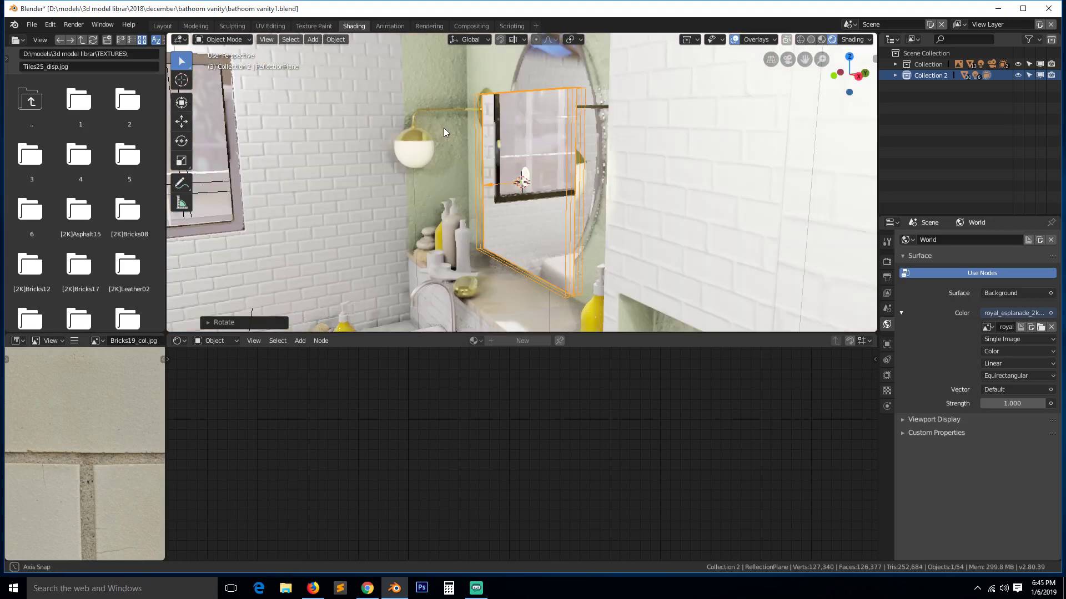
{"action": "middle_click_drag", "start_coordinate": [444, 128], "coordinate": [427, 134]}
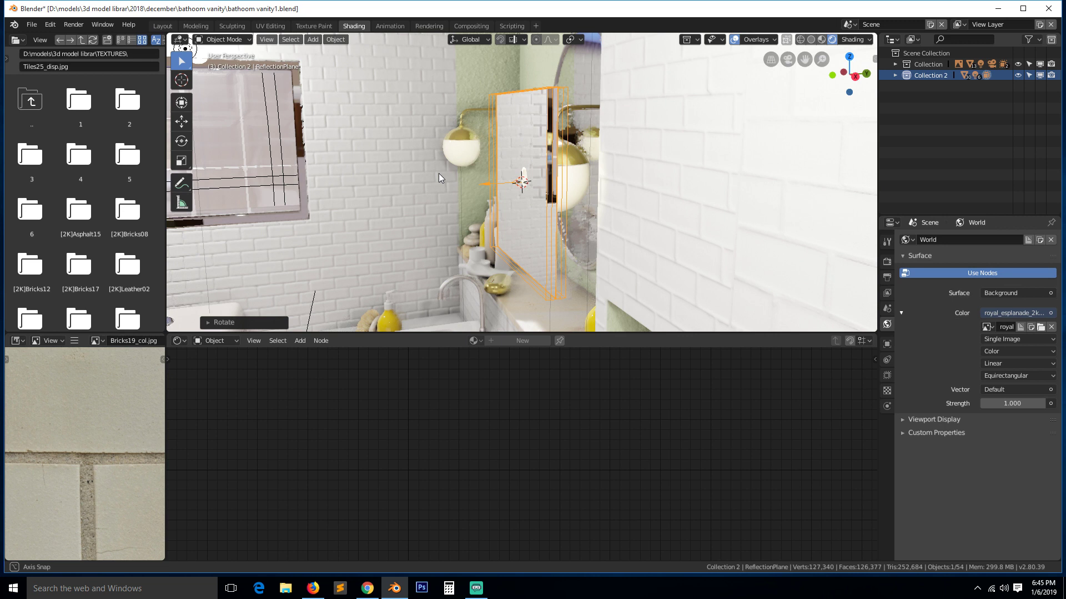
{"action": "middle_click_drag", "start_coordinate": [439, 173], "coordinate": [527, 189]}
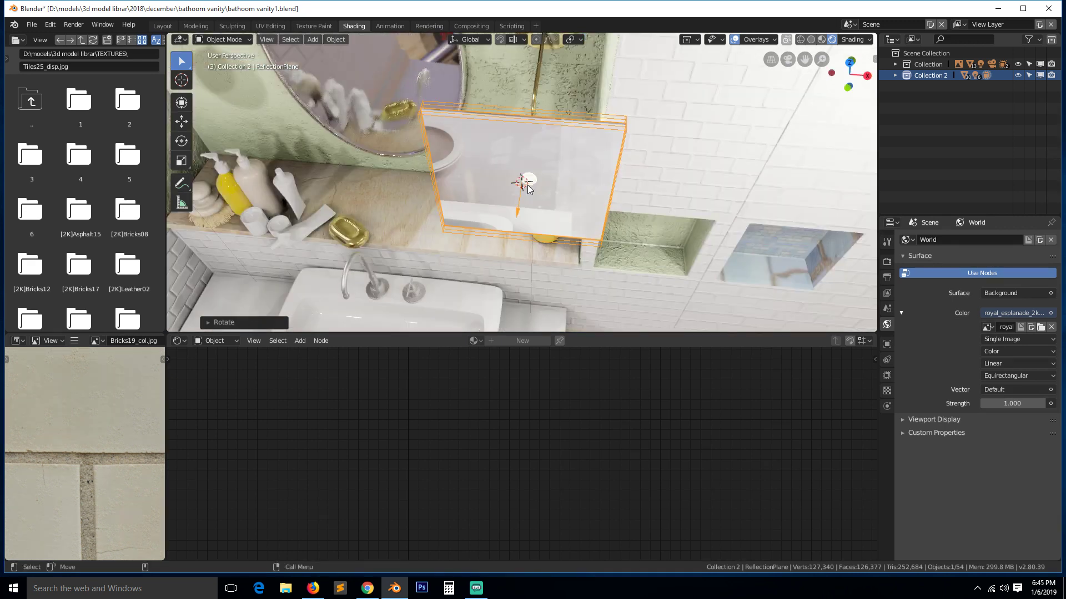
{"action": "scroll", "coordinate": [601, 162], "scroll_direction": "down", "scroll_amount": 3}
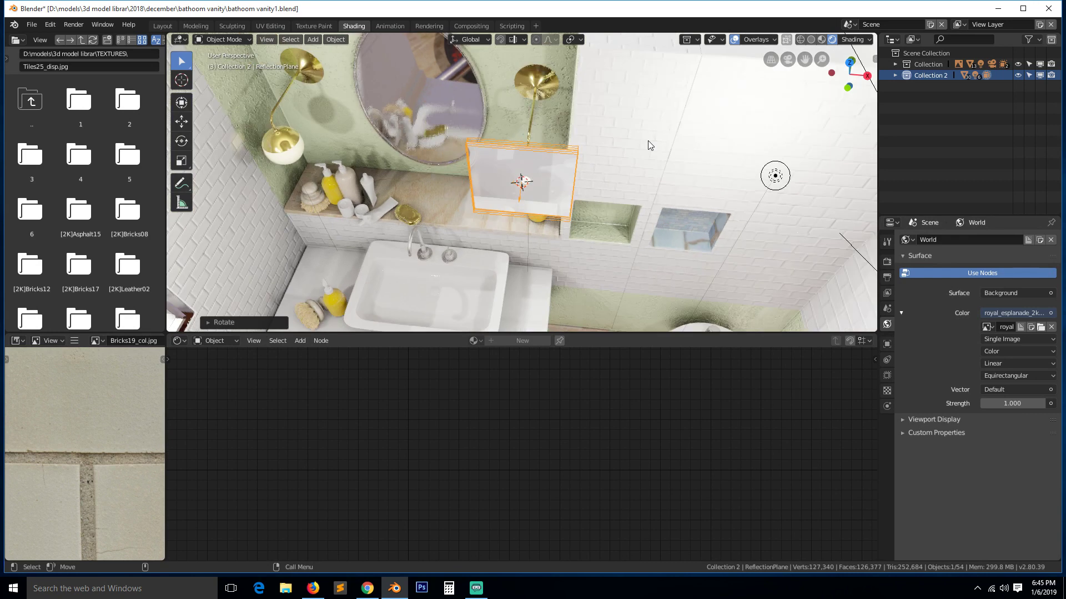
{"action": "left_click", "coordinate": [811, 39]}
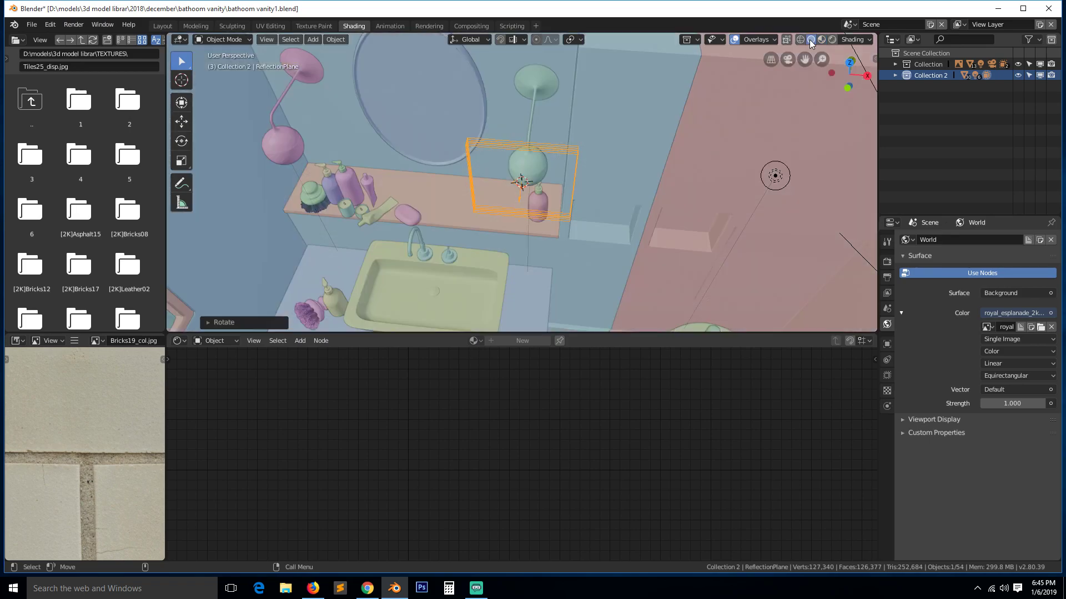